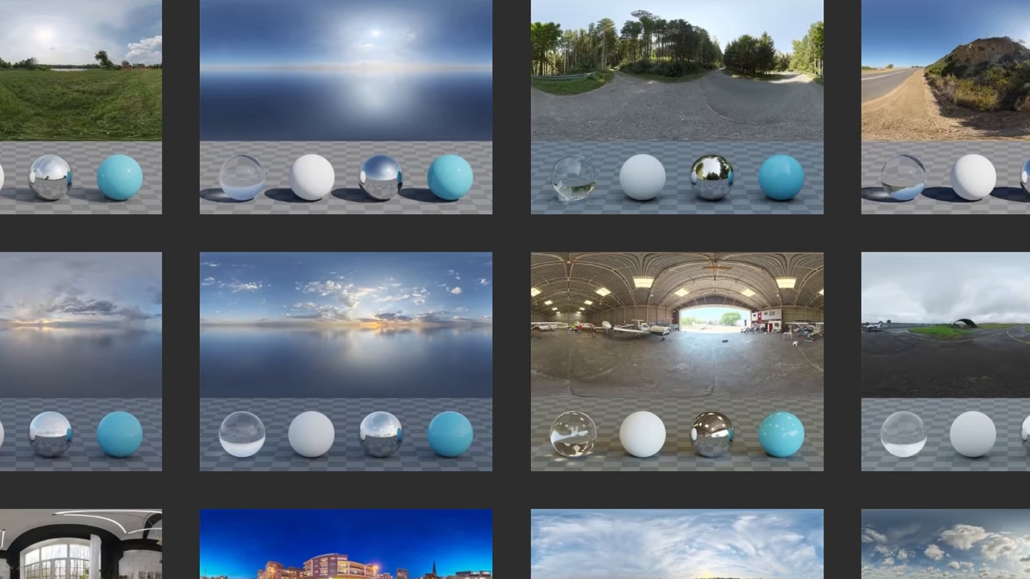
pyautogui.scroll(-3, 515, 289)
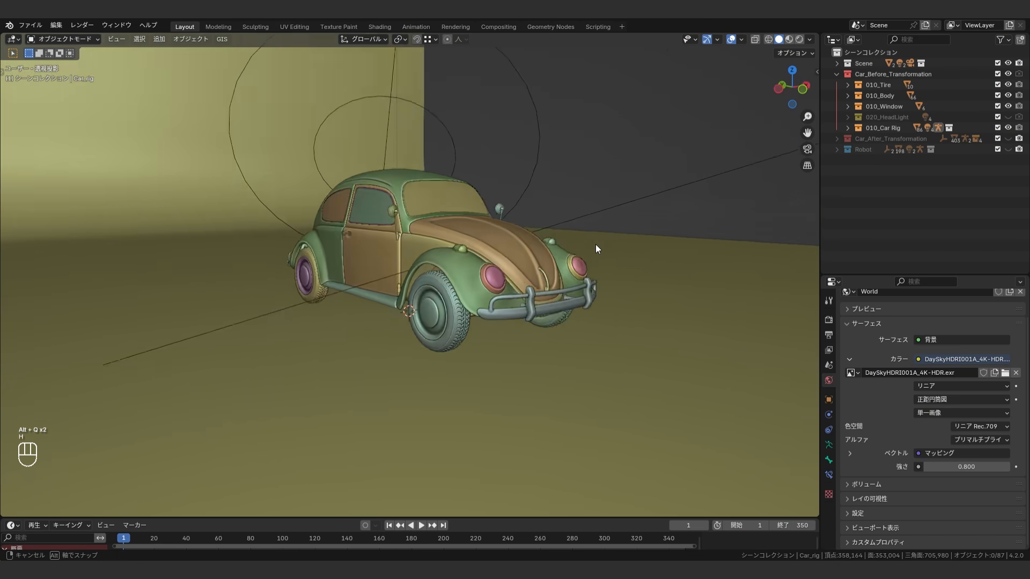
# Reveal the hidden car rig, and preview the car in rendered shading before returning to solid shading
pyautogui.moveTo(596, 249); pyautogui.dragTo(519, 315, button='middle')
pyautogui.hotkey('alt', 'h')
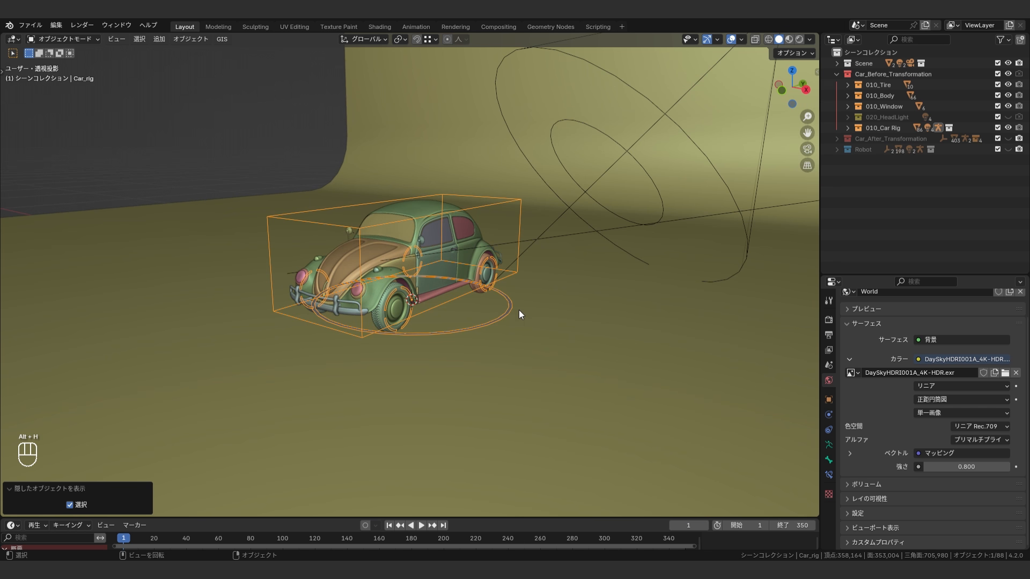
pyautogui.click(798, 39)
pyautogui.scroll(5, 526, 327)
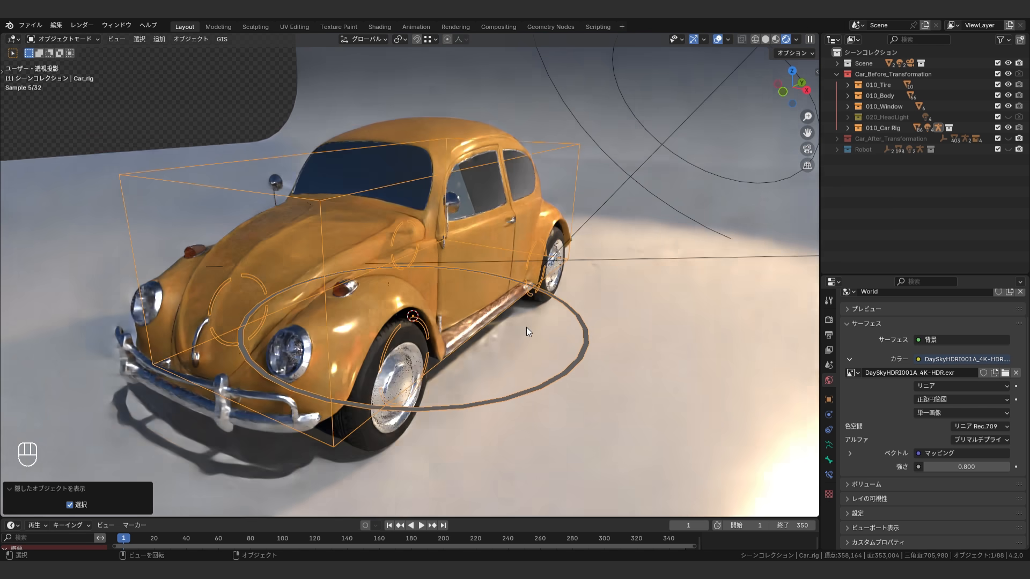
pyautogui.moveTo(527, 327)
pyautogui.mouseDown(button='middle')
pyautogui.moveTo(690, 320)
pyautogui.moveTo(427, 324)
pyautogui.moveTo(334, 310)
pyautogui.moveTo(565, 339)
pyautogui.moveTo(507, 330)
pyautogui.mouseUp(button='middle')
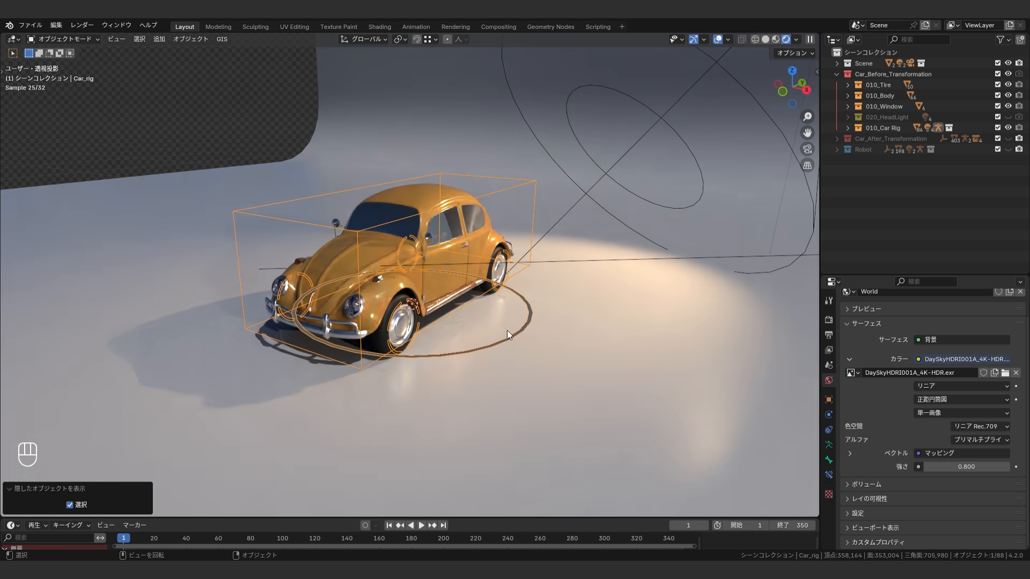
pyautogui.click(766, 39)
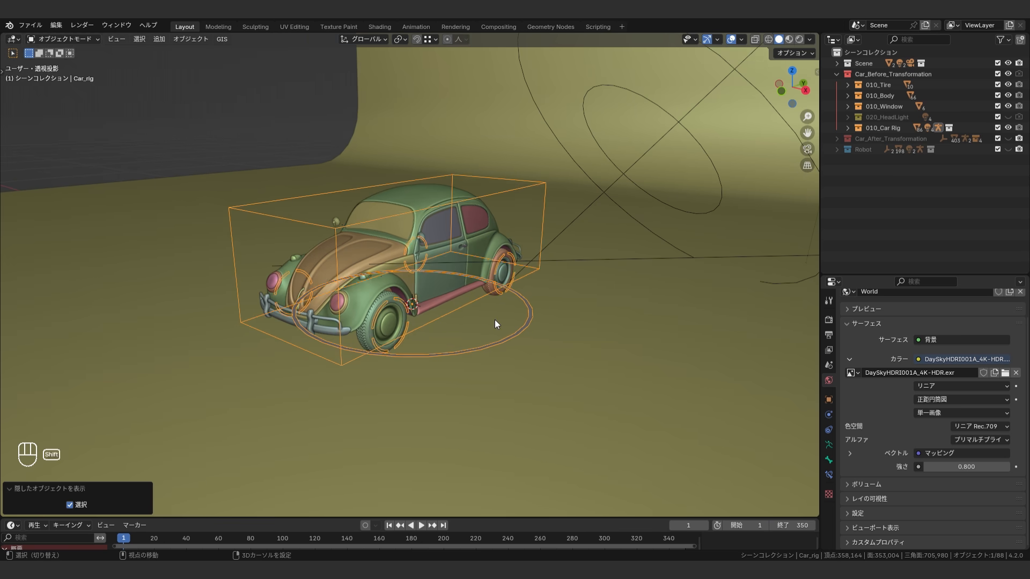
# Try moving the car's root control in Pose Mode across the ground plane with the Z axis locked, undoing the move
pyautogui.scroll(-3, 525, 331)
pyautogui.moveTo(609, 304); pyautogui.dragTo(586, 326, button='middle')
pyautogui.press('g')
pyautogui.hotkey('shift', 'z')
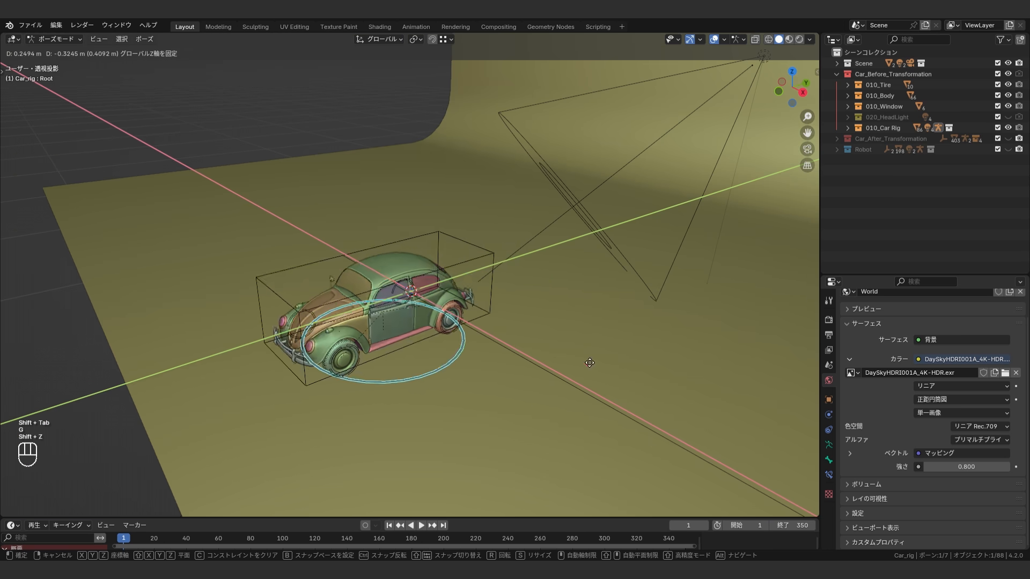
pyautogui.click(589, 326)
pyautogui.hotkey('ctrl', 'z')
# Try tilting the car's RootBody control about the X axis and moving it along Z, undoing each change
pyautogui.scroll(3, 585, 327)
pyautogui.click(554, 278)
pyautogui.moveTo(491, 320); pyautogui.dragTo(646, 268, button='middle')
pyautogui.press('r')
pyautogui.press('x')
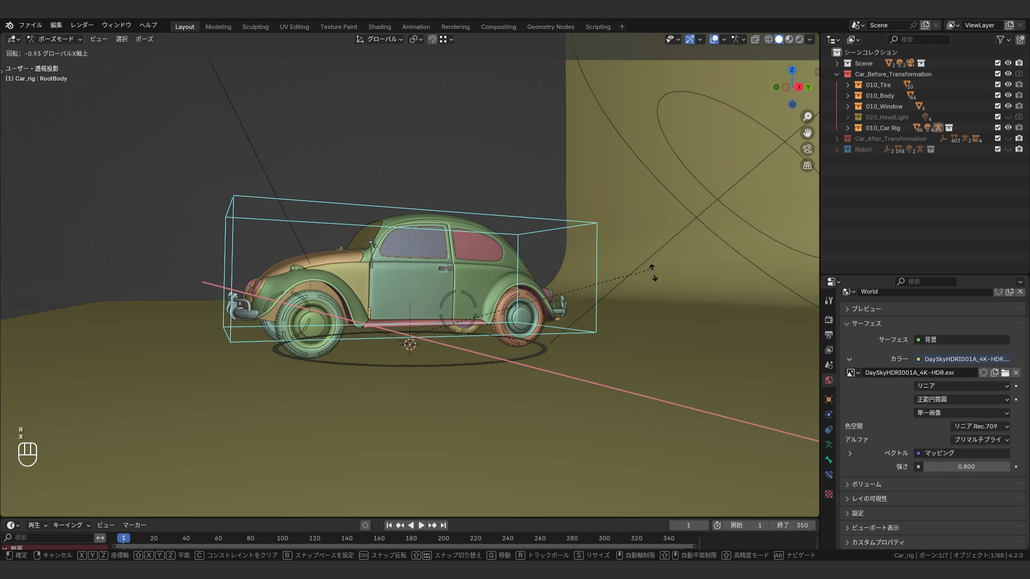
pyautogui.click(648, 276)
pyautogui.hotkey('ctrl', 'z')
pyautogui.press('g')
pyautogui.press('z')
pyautogui.click(655, 285)
pyautogui.hotkey('ctrl', 'z')
# Try spinning the Wheel_Rear control about the X axis, undoing the rotation
pyautogui.moveTo(655, 286); pyautogui.dragTo(523, 275, button='middle')
pyautogui.click(521, 273)
pyautogui.press('r')
pyautogui.press('x')
pyautogui.click(610, 264)
pyautogui.hotkey('ctrl', 'z')
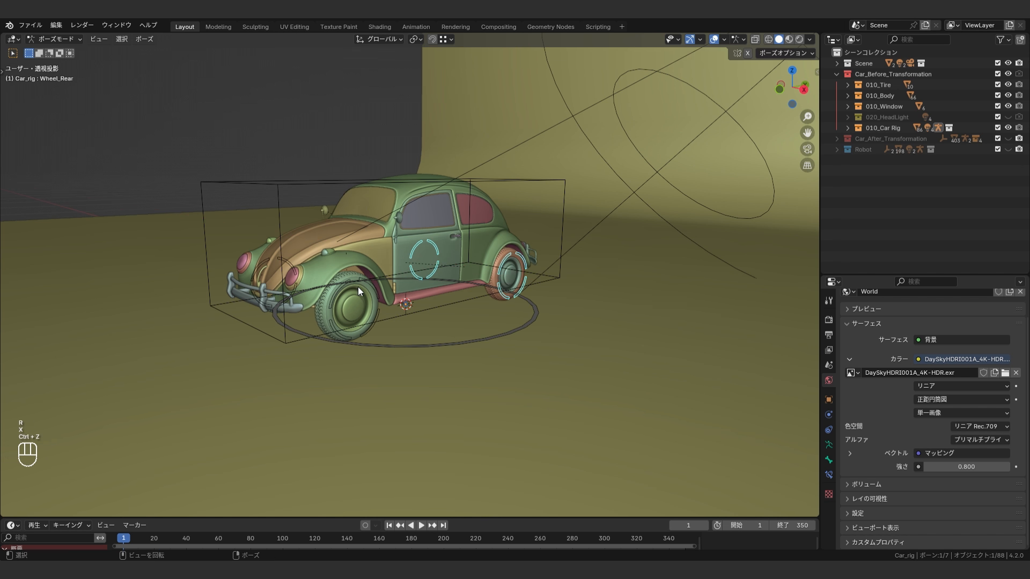
# Try steering the front left wheel by rotating its control about the Z axis, undoing each rotation
pyautogui.click(359, 287)
pyautogui.moveTo(409, 290); pyautogui.dragTo(416, 321, button='middle')
pyautogui.press('r')
pyautogui.press('z')
pyautogui.keyDown('ctrl'); pyautogui.click(414, 265); pyautogui.keyUp('ctrl')
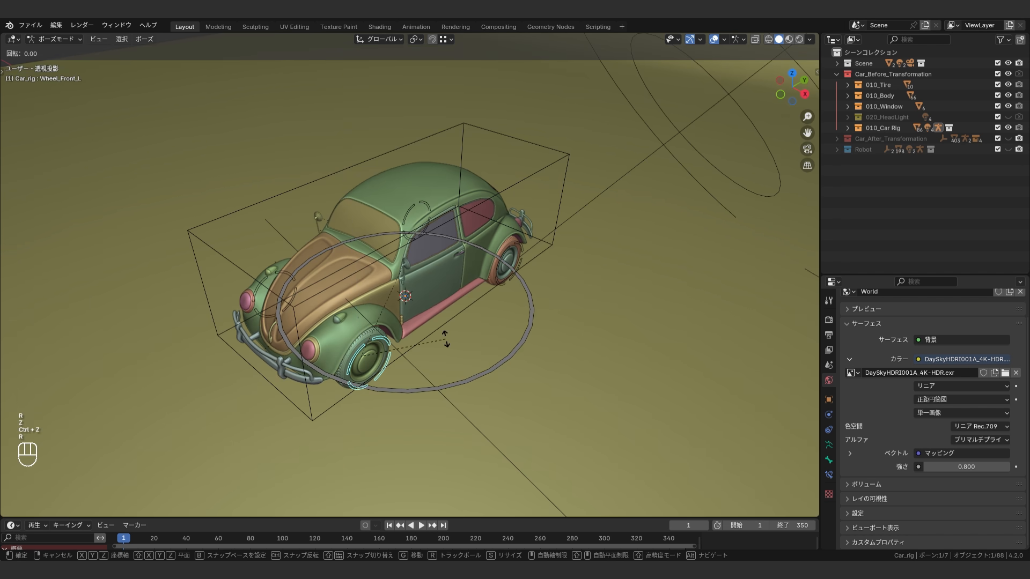
pyautogui.click(473, 281)
pyautogui.hotkey('ctrl', 'z')
# Return to Object Mode and show the Car_After_Transformation collection in place of Car_Before_Transformation
pyautogui.moveTo(473, 281); pyautogui.dragTo(530, 287, button='middle')
pyautogui.hotkey('shift', 'Tab')
pyautogui.hotkey('shift', 'q')
pyautogui.scroll(-3, 529, 287)
pyautogui.click(531, 289)
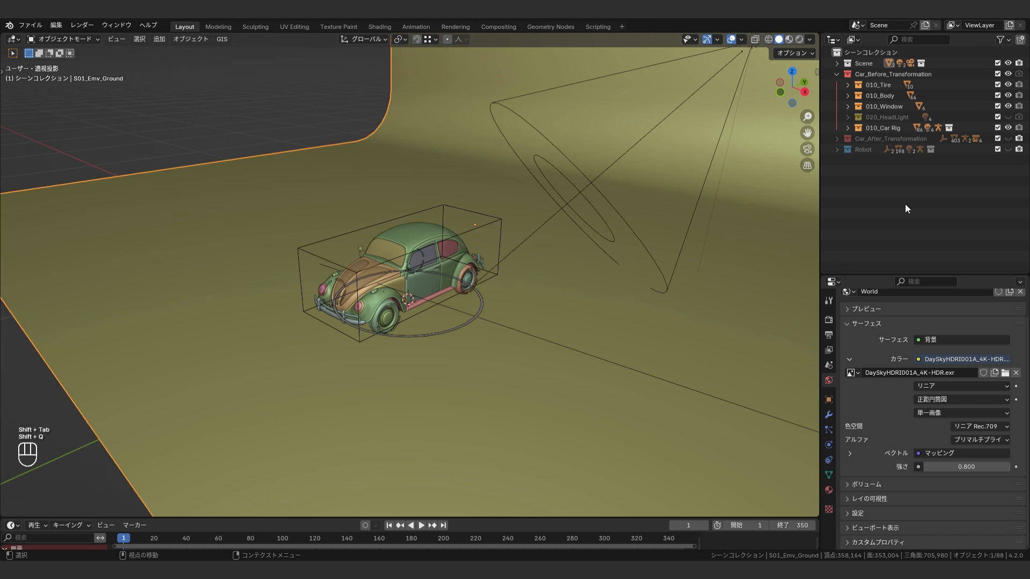
pyautogui.click(970, 192)
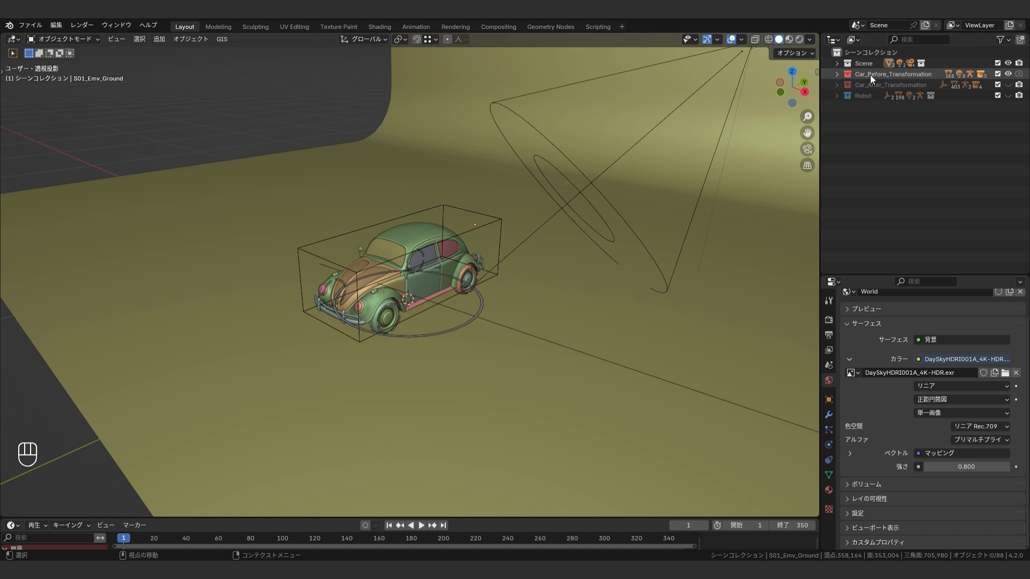
pyautogui.moveTo(537, 284); pyautogui.dragTo(537, 263, button='middle')
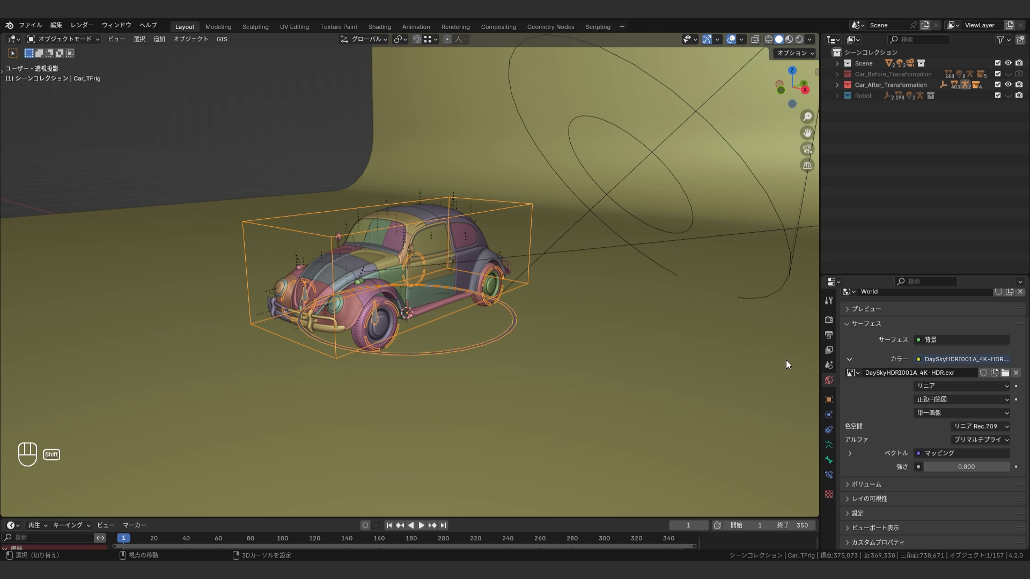
# Leave only the CarRig bone collection of Car_TFrig visible and enter Pose Mode
pyautogui.click(829, 445)
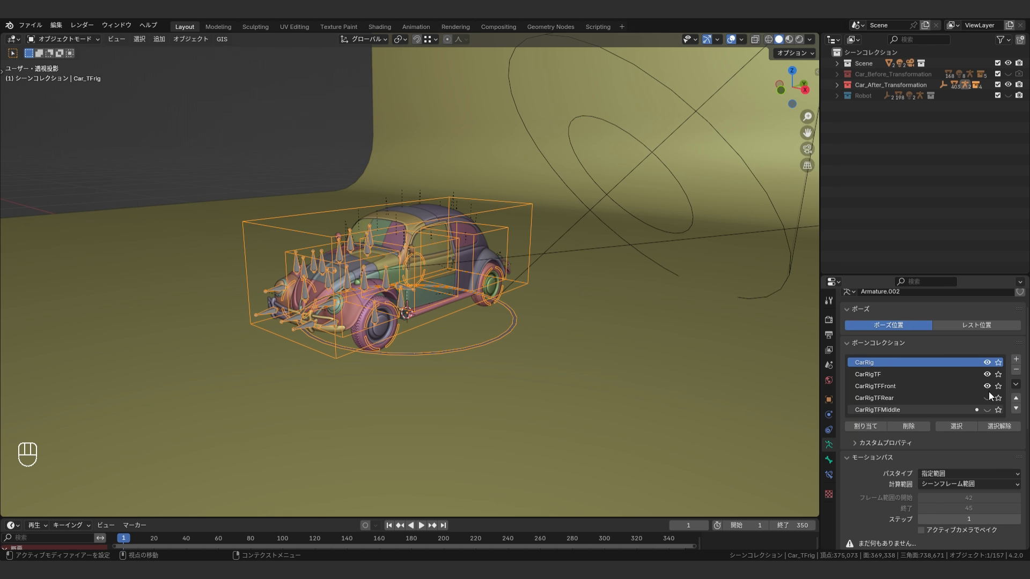
pyautogui.moveTo(989, 395); pyautogui.dragTo(988, 375)
pyautogui.scroll(2, 489, 381)
pyautogui.moveTo(489, 381); pyautogui.dragTo(496, 398, button='middle')
pyautogui.hotkey('shift', 'Tab')
# Try moving Car_TFrig's root control across the ground plane and transforming its body box control, undoing each change
pyautogui.click(541, 351)
pyautogui.scroll(-4, 534, 377)
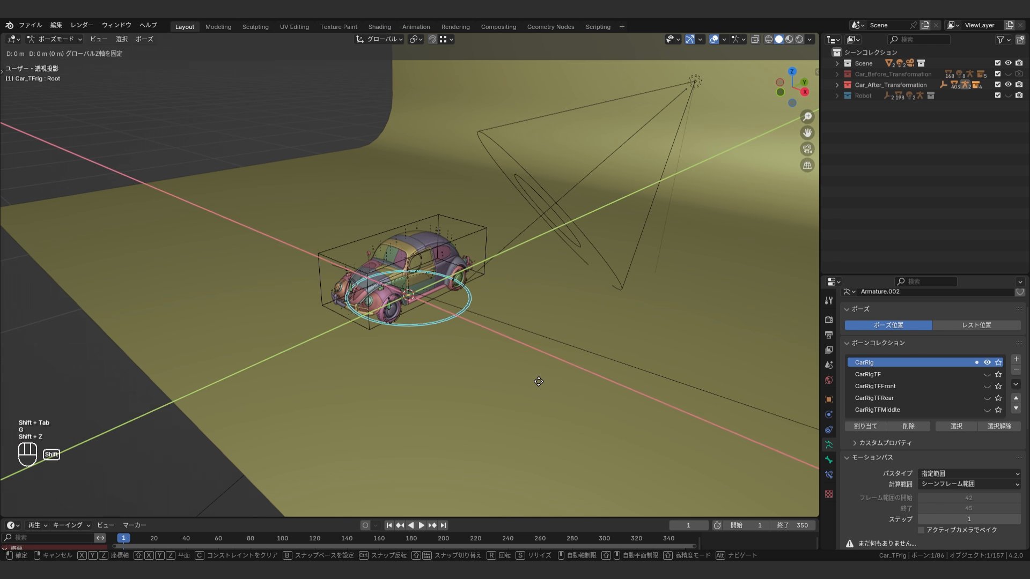
pyautogui.click(567, 382)
pyautogui.hotkey('ctrl', 'z')
pyautogui.click(484, 261)
pyautogui.scroll(3, 531, 269)
pyautogui.moveTo(531, 274)
pyautogui.mouseDown(button='middle')
pyautogui.moveTo(540, 245)
pyautogui.moveTo(540, 277)
pyautogui.mouseUp(button='middle')
pyautogui.click(532, 253)
pyautogui.hotkey('ctrl', 'z')
# Try rotating the front left wheel control 294° about X and turning it again, undoing each rotation
pyautogui.scroll(1, 409, 326)
pyautogui.press('x')
pyautogui.click(435, 432)
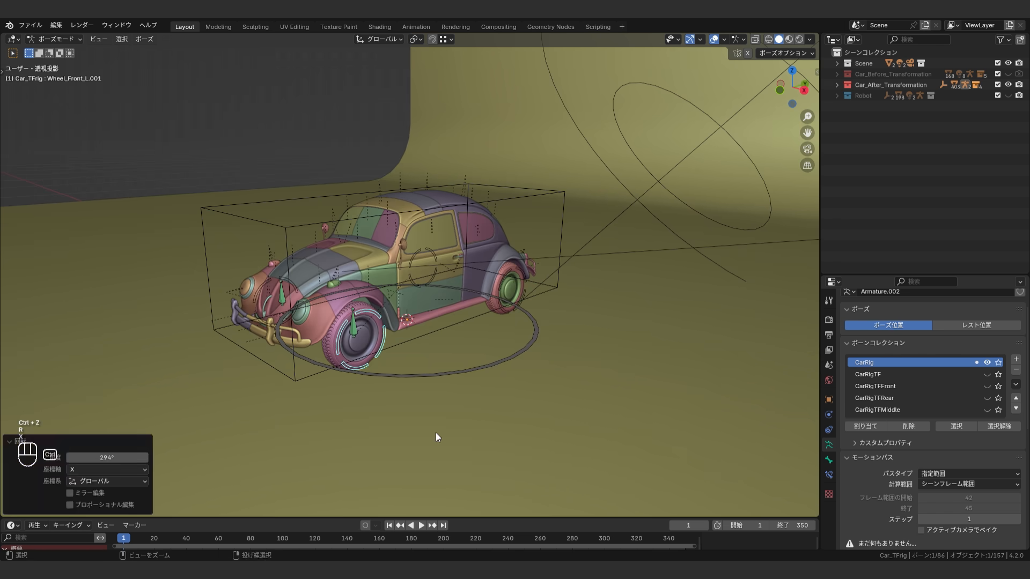
pyautogui.hotkey('ctrl', 'z')
pyautogui.moveTo(421, 368); pyautogui.dragTo(442, 389, button='middle')
pyautogui.press('r')
pyautogui.click(460, 335)
pyautogui.hotkey('ctrl', 'z')
# Display only the CarRigTF bone collection and try moving the TFFront control along X, undoing the move
pyautogui.scroll(-2, 453, 339)
pyautogui.scroll(2, 424, 314)
pyautogui.moveTo(452, 339); pyautogui.dragTo(496, 330, button='middle')
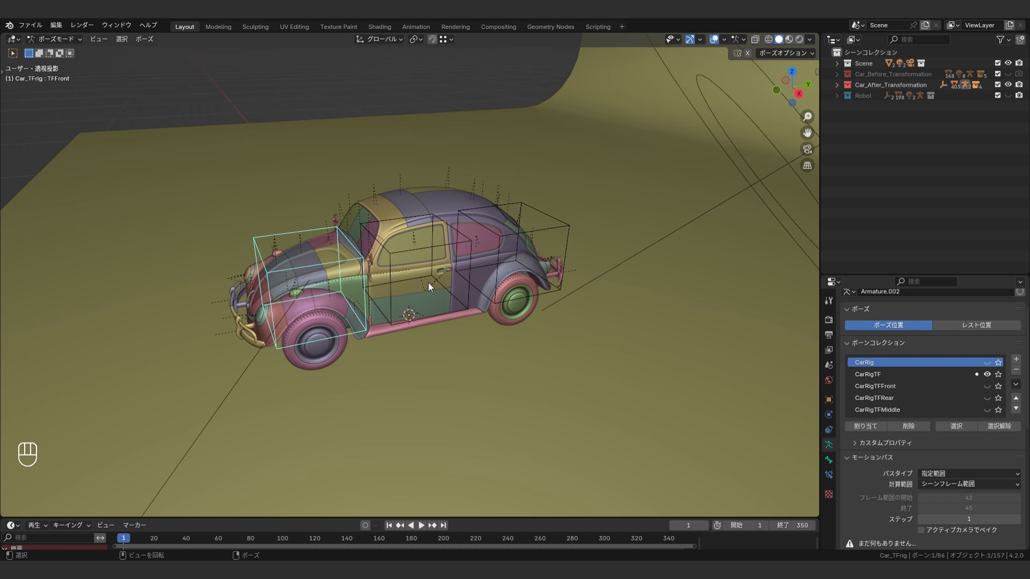
pyautogui.scroll(3, 428, 282)
pyautogui.moveTo(428, 282); pyautogui.dragTo(462, 298, button='middle')
pyautogui.press('g')
pyautogui.press('x')
pyautogui.click(473, 299)
pyautogui.hotkey('ctrl', 'z')
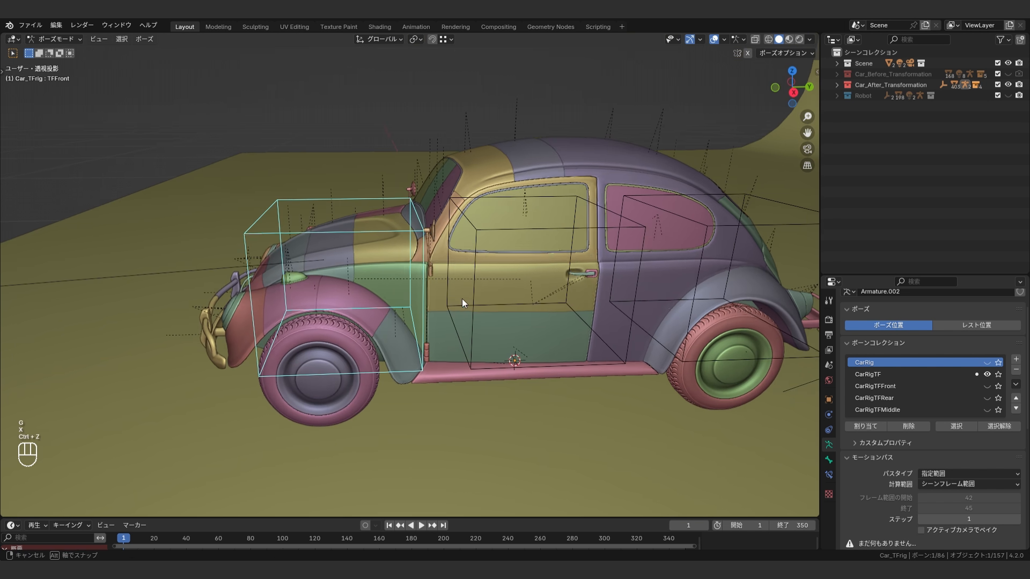
# Try separating the car body by moving the TFFront control along Y and shifting the rear section, clearing all control locations
pyautogui.press('g')
pyautogui.press('y')
pyautogui.click(152, 300)
pyautogui.scroll(-5, 343, 311)
pyautogui.moveTo(348, 311); pyautogui.dragTo(492, 308, button='middle')
pyautogui.click(493, 308)
pyautogui.click(631, 313)
pyautogui.moveTo(631, 314); pyautogui.dragTo(469, 342, button='middle')
pyautogui.press('a')
pyautogui.hotkey('alt', 'g')
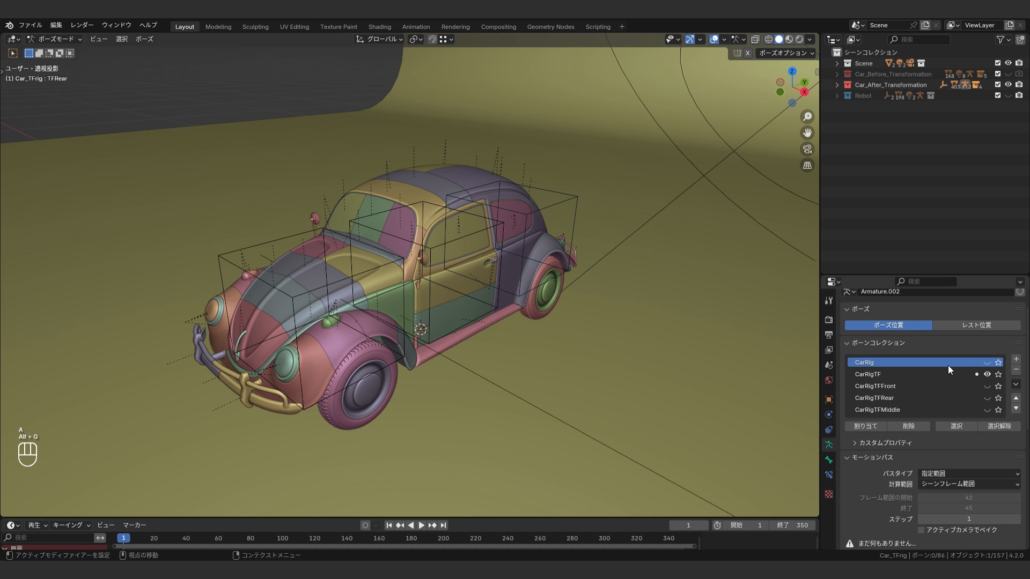
# Display only the CarRigTFFront bone collection and pull the left side panel's bone away from the car by about 0.16 m in X
pyautogui.click(987, 385)
pyautogui.moveTo(465, 377); pyautogui.dragTo(534, 346, button='middle')
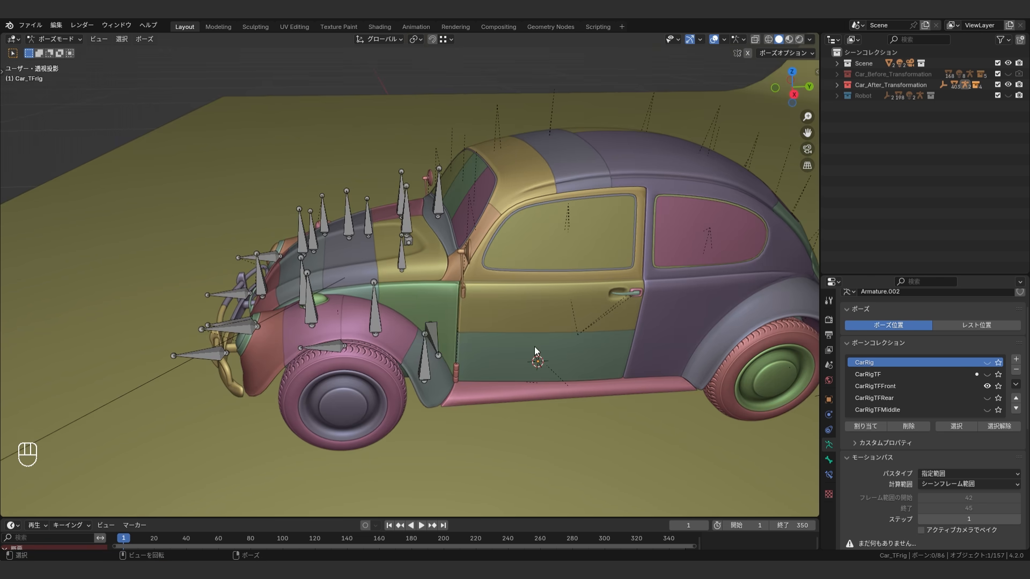
pyautogui.moveTo(459, 337); pyautogui.dragTo(485, 309, button='middle')
pyautogui.press('g')
pyautogui.click(600, 330)
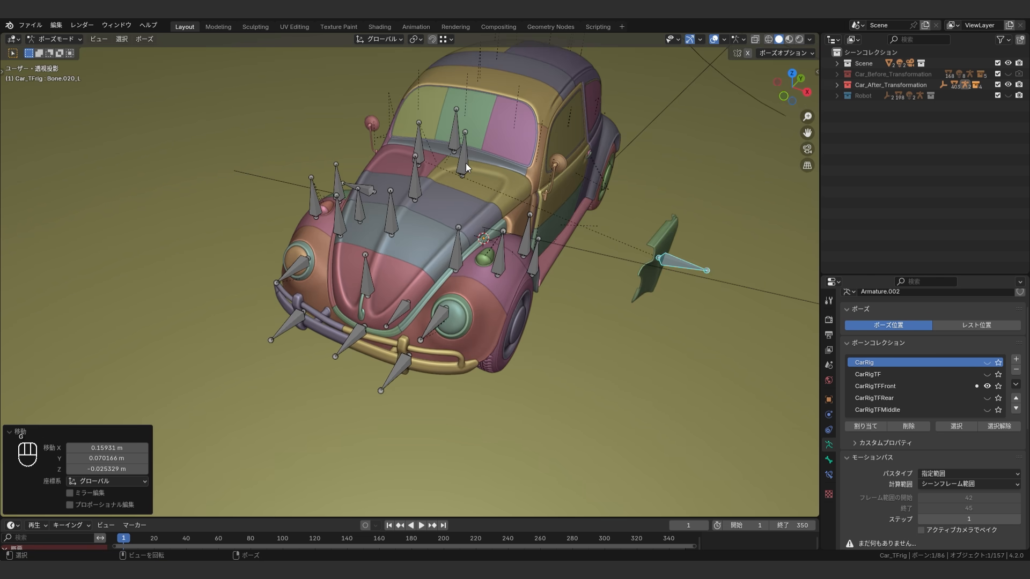
# Lift the hood panel bones near the windshield off the car body along Z
pyautogui.click(466, 163)
pyautogui.moveTo(466, 163); pyautogui.dragTo(510, 332, button='middle')
pyautogui.click(383, 230)
pyautogui.press('g')
pyautogui.press('z')
pyautogui.click(384, 190)
# Pull the left front fender panel's bone outward along X and raise the middle hood panel's bone about 0.019 m along Z
pyautogui.click(430, 310)
pyautogui.press('g')
pyautogui.press('x')
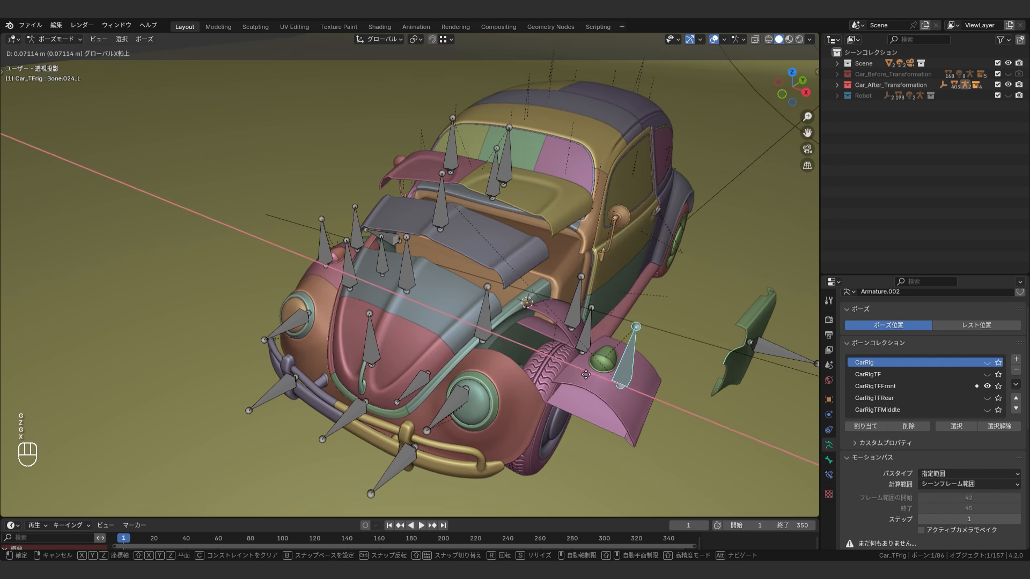
pyautogui.rightClick(585, 375)
pyautogui.moveTo(586, 375); pyautogui.dragTo(456, 295, button='middle')
pyautogui.click(275, 179)
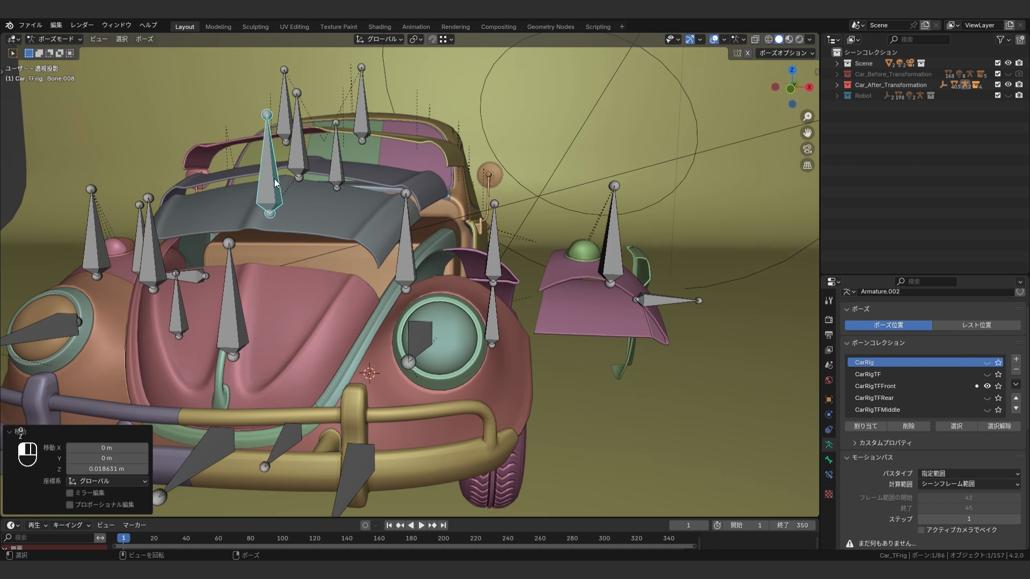
# Move the bone of the panel behind the left front wheel outward about 0.062 m along X
pyautogui.moveTo(275, 178); pyautogui.dragTo(456, 333, button='middle')
pyautogui.click(398, 322)
pyautogui.press('g')
pyautogui.press('x')
pyautogui.click(649, 228)
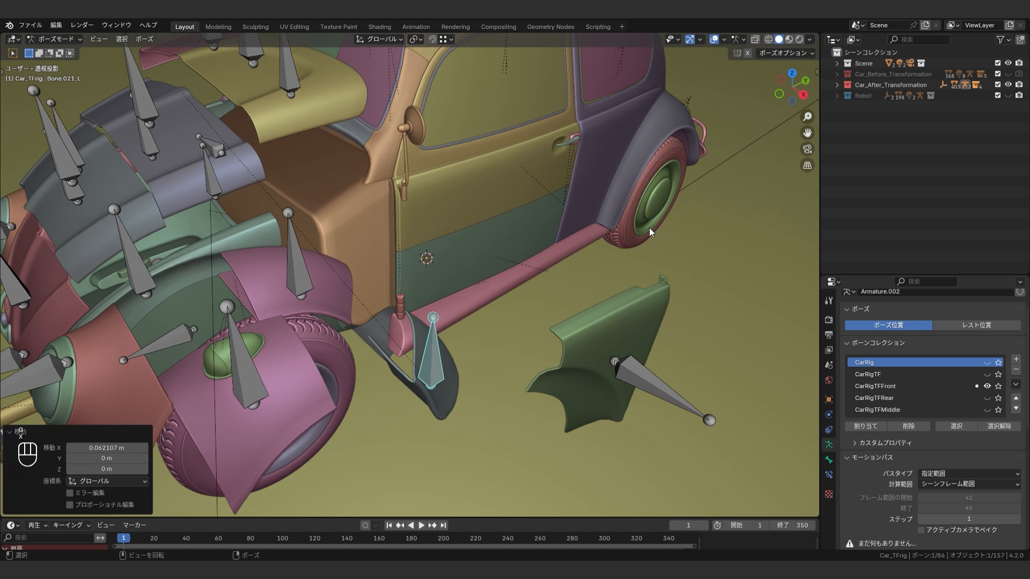
# Select all the front panel bones and clear their locations
pyautogui.moveTo(649, 233); pyautogui.dragTo(483, 276, button='middle')
pyautogui.press('a')
pyautogui.hotkey('alt', 'g')
pyautogui.keyDown('shift'); pyautogui.moveTo(483, 276); pyautogui.dragTo(467, 357, button='middle'); pyautogui.keyUp('shift')
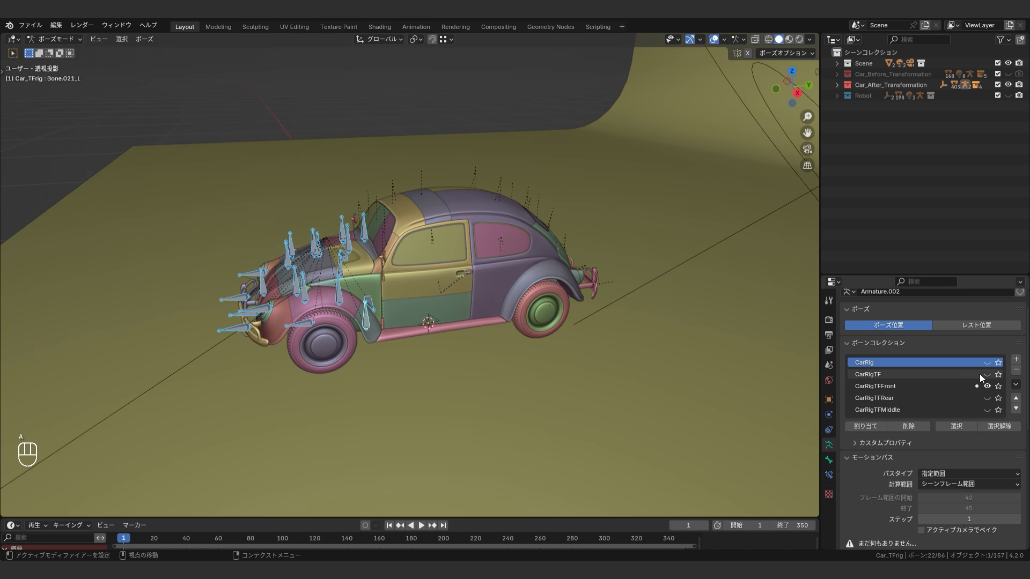
# Display only the CarRigTFRear bone collection and move a panel bone at the back of the car
pyautogui.click(553, 257)
pyautogui.press('KP_Decimal')
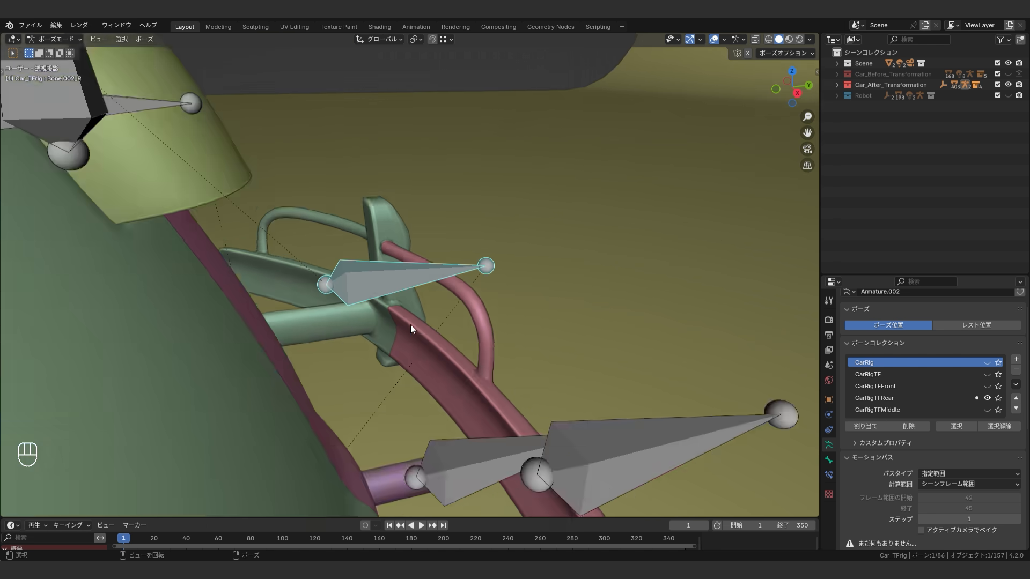
pyautogui.scroll(-6, 410, 324)
pyautogui.click(521, 330)
pyautogui.moveTo(427, 305); pyautogui.dragTo(556, 301, button='middle')
pyautogui.scroll(-4, 520, 330)
pyautogui.press('g')
pyautogui.click(563, 330)
pyautogui.moveTo(432, 291); pyautogui.dragTo(456, 307, button='middle')
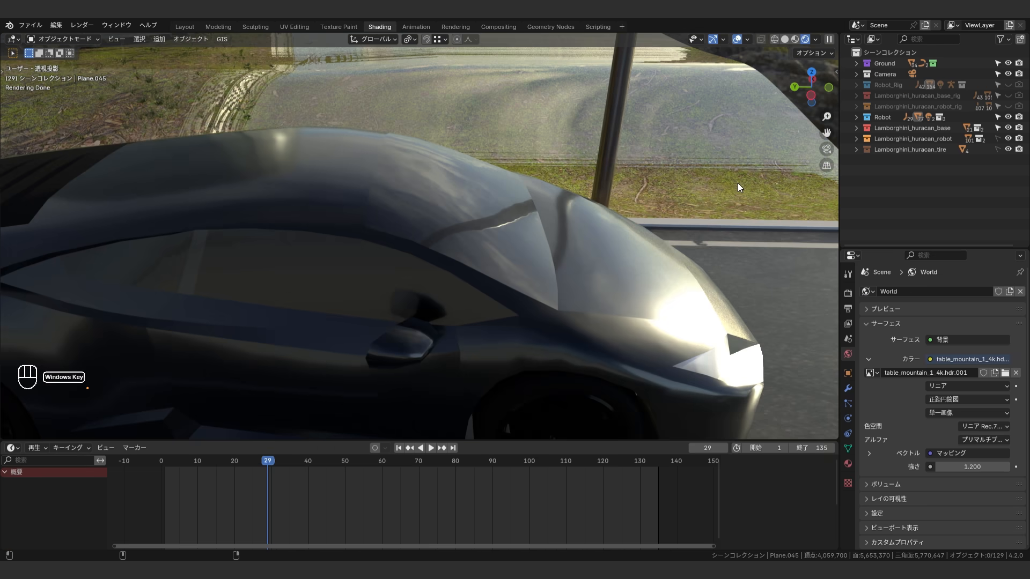
# Examine the Lamborghini's roof, windshield and hood in rendered shading while stepping forward from frame 29
pyautogui.click(746, 227)
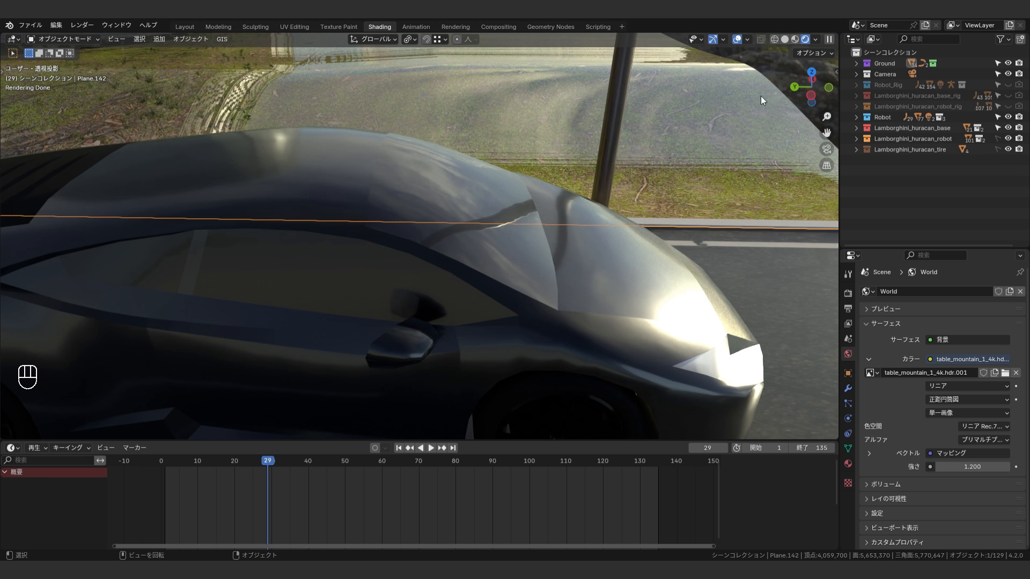
pyautogui.moveTo(404, 179); pyautogui.dragTo(609, 226, button='middle')
pyautogui.press('Right')
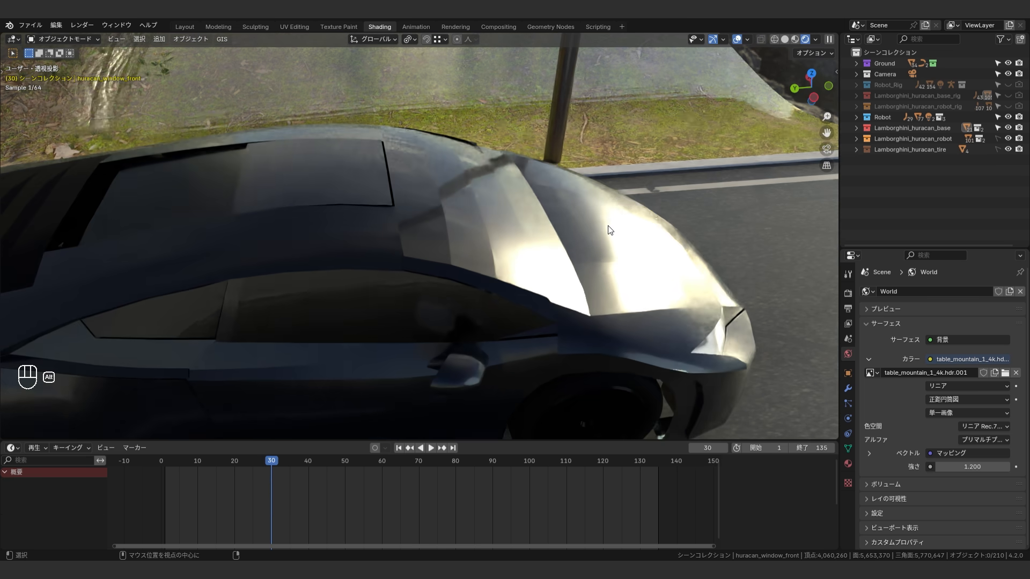
pyautogui.moveTo(473, 252); pyautogui.dragTo(457, 269, button='middle')
pyautogui.moveTo(457, 314); pyautogui.dragTo(667, 225, button='middle')
pyautogui.press('Right')
pyautogui.press('Right')
pyautogui.press('Right')
pyautogui.press('Right')
pyautogui.press('Right')
pyautogui.press('Right')
pyautogui.press('Right')
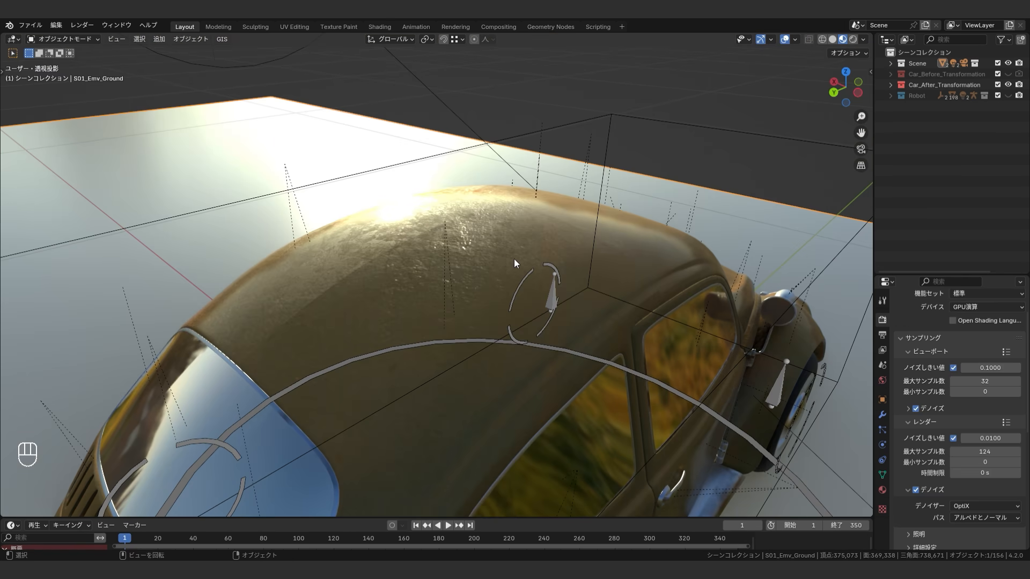
pyautogui.moveTo(514, 259); pyautogui.dragTo(483, 157, button='middle')
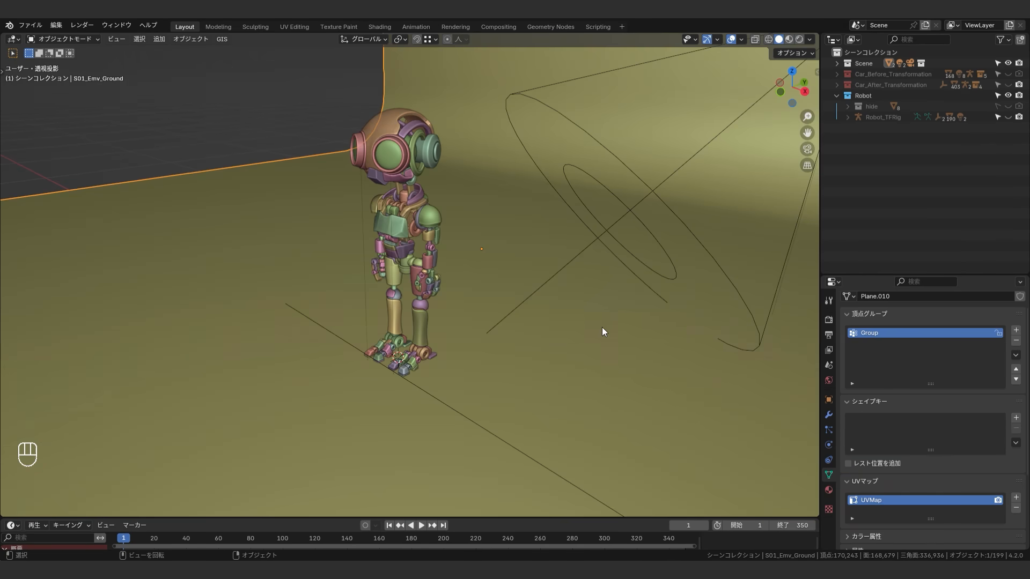
# Show the robot's hide collection and examine the ctrl_f arrow shape in local view, returning to the full scene
pyautogui.moveTo(602, 329); pyautogui.dragTo(616, 274, button='middle')
pyautogui.moveTo(421, 410); pyautogui.dragTo(668, 265, button='middle')
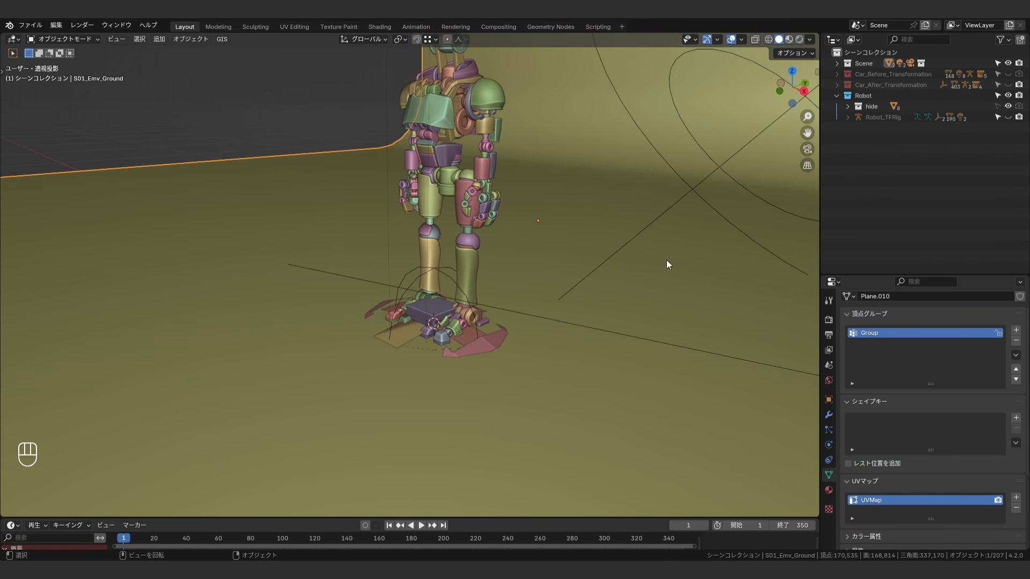
pyautogui.click(541, 330)
pyautogui.hotkey('alt', 'q')
pyautogui.hotkey('alt', 'q')
pyautogui.hotkey('alt', 'q')
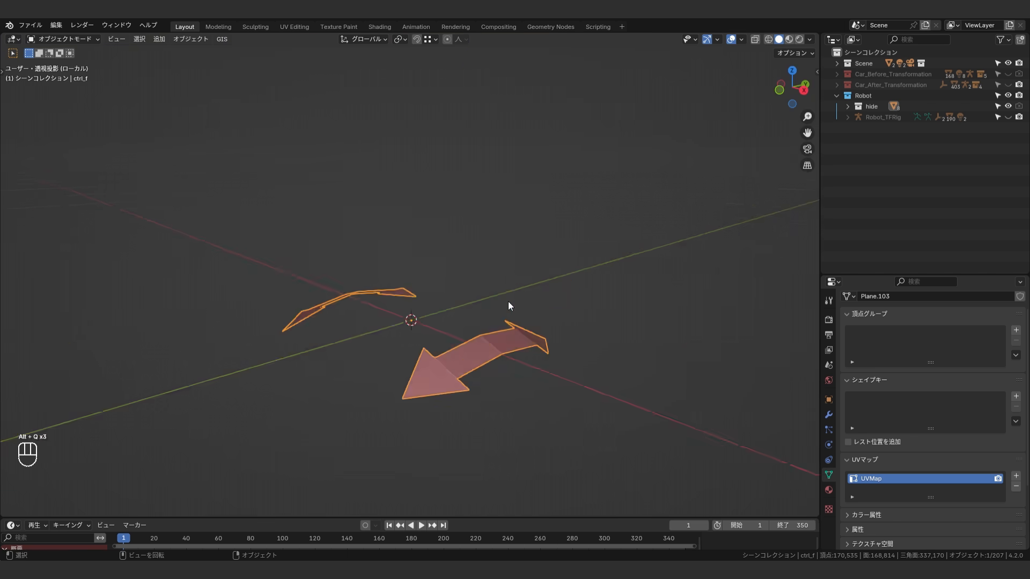
pyautogui.hotkey('alt', 'q')
# Show the Robot_TFRig collection and select the robot's armature
pyautogui.click(1008, 117)
pyautogui.scroll(7, 506, 316)
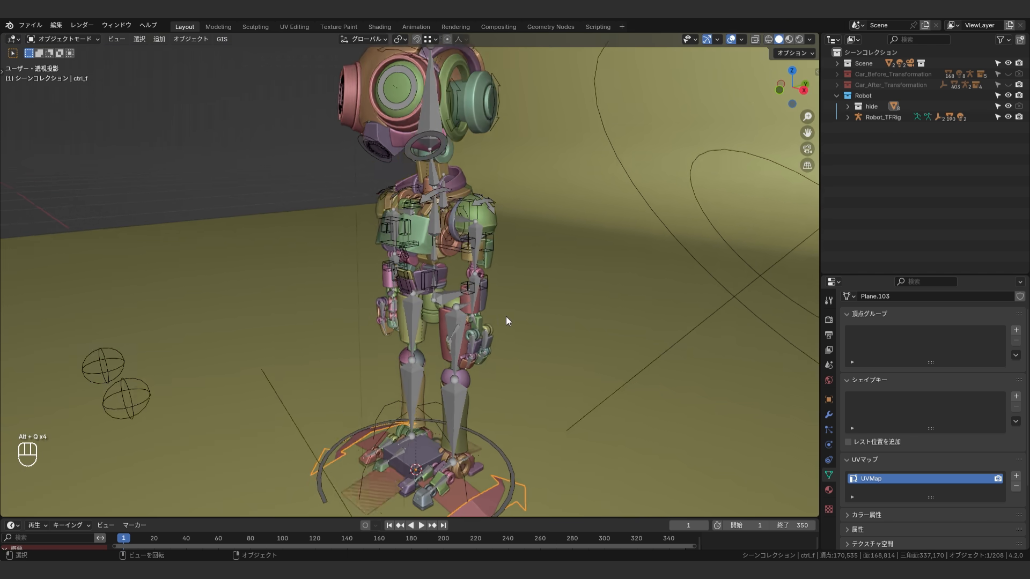
pyautogui.moveTo(456, 254); pyautogui.dragTo(408, 225, button='middle')
pyautogui.click(451, 247)
# Try rotating the robot's head bone in Pose Mode, cancelling the rotation
pyautogui.scroll(-4, 435, 279)
pyautogui.keyDown('shift'); pyautogui.moveTo(462, 316); pyautogui.dragTo(456, 290, button='middle'); pyautogui.keyUp('shift')
pyautogui.scroll(-4, 885, 453)
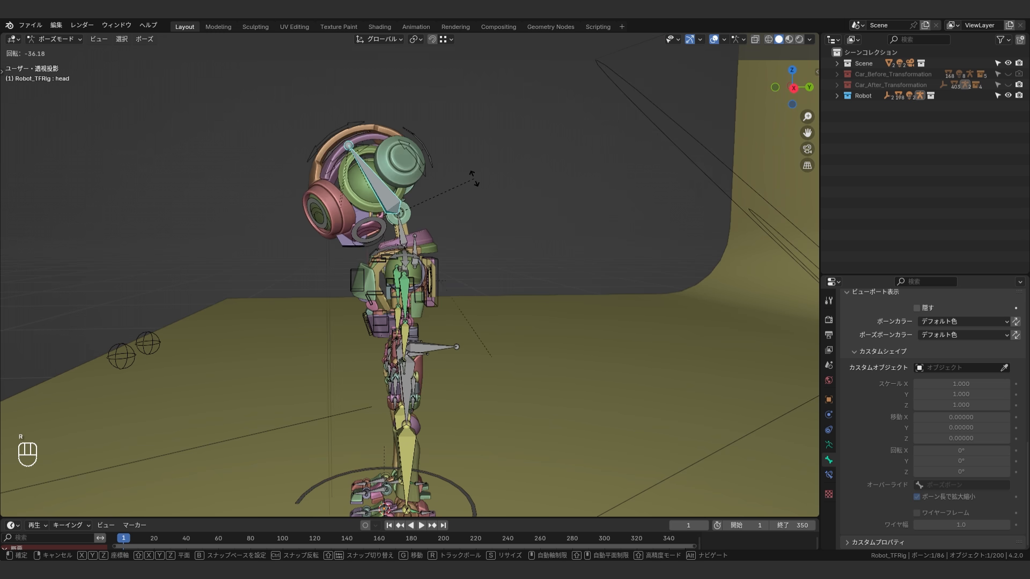
pyautogui.rightClick(474, 179)
# Try moving the robot's left forearm control bone LeftForeArm.001
pyautogui.moveTo(475, 307)
pyautogui.mouseDown(button='middle')
pyautogui.moveTo(533, 314)
pyautogui.moveTo(485, 309)
pyautogui.mouseUp(button='middle')
pyautogui.click(479, 298)
pyautogui.press('KP_Decimal')
pyautogui.moveTo(359, 281); pyautogui.dragTo(395, 281, button='middle')
pyautogui.scroll(-5, 430, 276)
pyautogui.press('g')
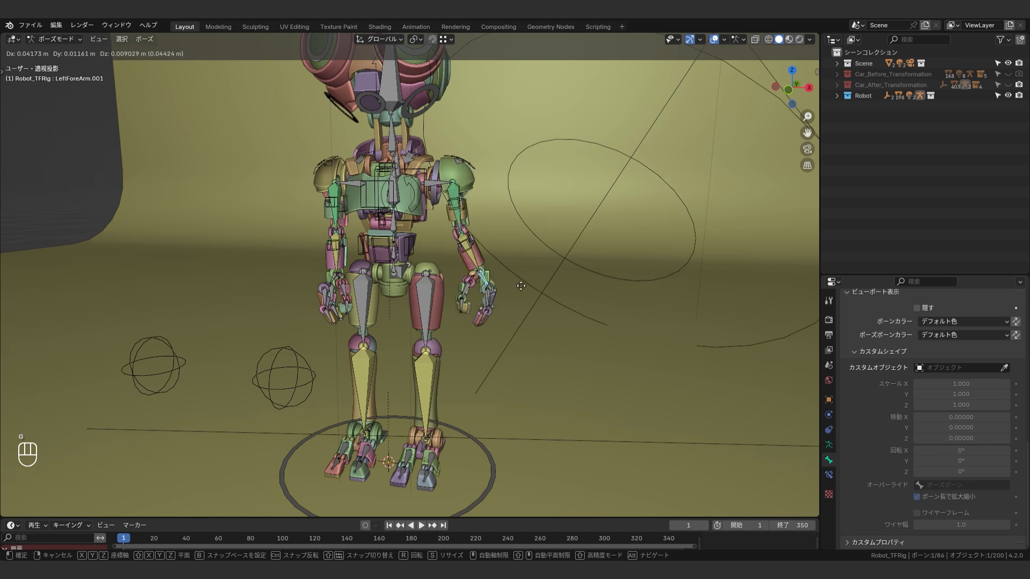
pyautogui.click(482, 241)
pyautogui.hotkey('ctrl', 'z')
pyautogui.moveTo(483, 253); pyautogui.dragTo(449, 252, button='middle')
pyautogui.press('g')
pyautogui.hotkey('ctrl', 'z')
# Try rotating the robot's left shoulder bone
pyautogui.keyDown('shift'); pyautogui.moveTo(404, 261); pyautogui.dragTo(448, 235, button='middle'); pyautogui.keyUp('shift')
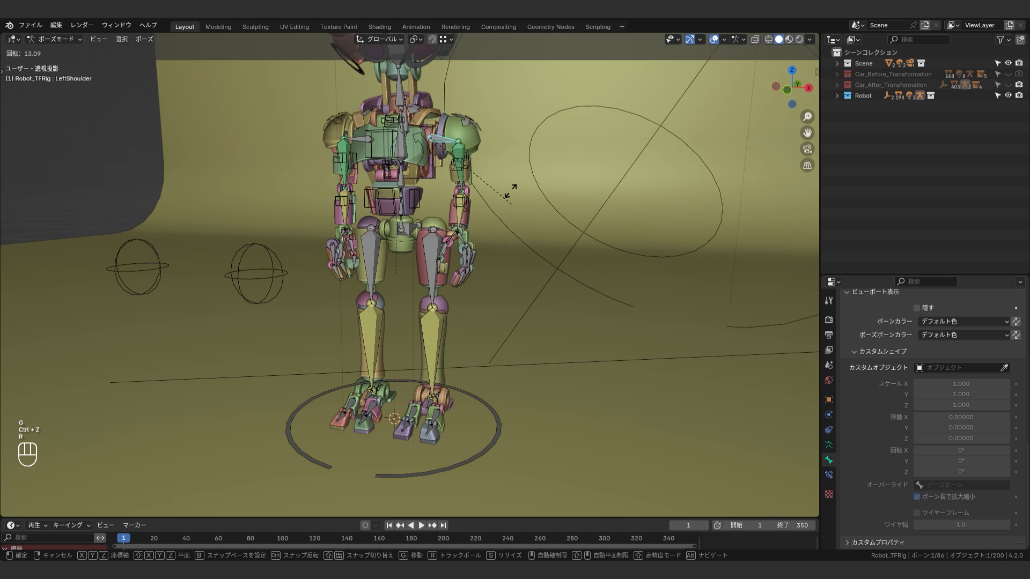
pyautogui.click(506, 207)
pyautogui.hotkey('ctrl', 'z')
# Try out the robot's left foot and left IK knee control bones
pyautogui.keyDown('shift'); pyautogui.moveTo(440, 406); pyautogui.dragTo(444, 292, button='middle'); pyautogui.keyUp('shift')
pyautogui.click(444, 292)
pyautogui.moveTo(633, 364); pyautogui.dragTo(531, 341, button='middle')
pyautogui.scroll(-3, 531, 341)
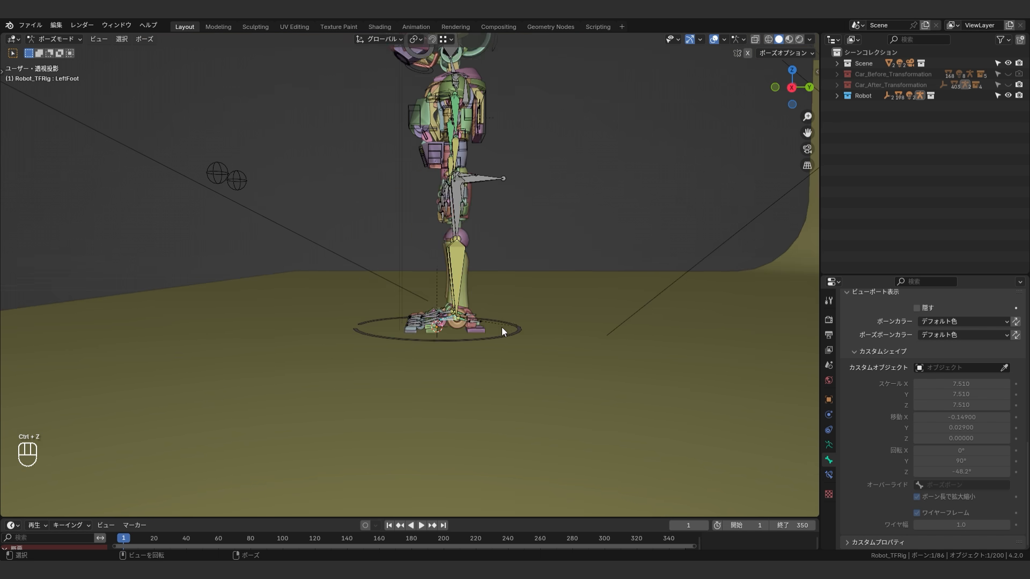
pyautogui.click(472, 292)
pyautogui.click(471, 382)
pyautogui.moveTo(333, 267); pyautogui.dragTo(466, 252, button='middle')
pyautogui.press('Escape')
# Clear the location and rotation of all the robot's bones and deselect them
pyautogui.press('a')
pyautogui.hotkey('alt', 'g')
pyautogui.hotkey('alt', 'r')
pyautogui.click(484, 292)
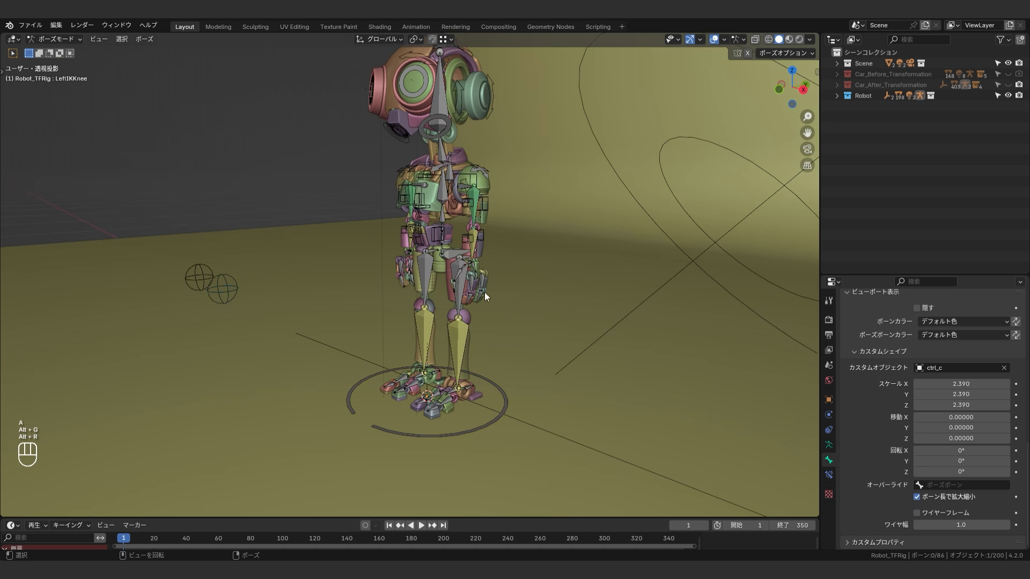
# Hide the RobotRigTF and RobotRig bone collections of the robot's armature
pyautogui.scroll(8, 868, 452)
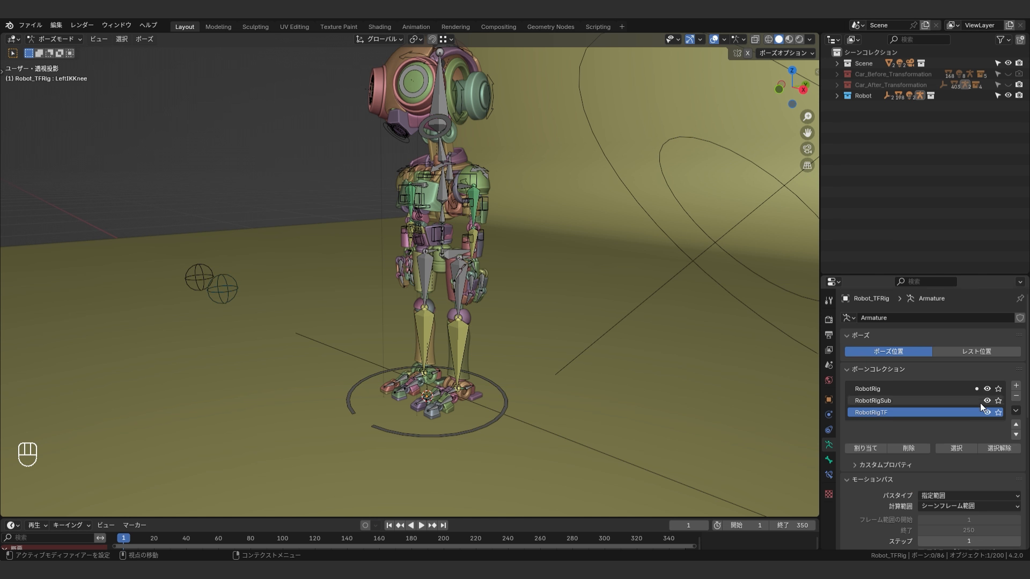
pyautogui.click(987, 412)
pyautogui.moveTo(636, 302); pyautogui.dragTo(614, 300, button='middle')
pyautogui.click(987, 389)
# Examine the IK constraint settings of the robot's LeftForeArm bone
pyautogui.moveTo(534, 328); pyautogui.dragTo(387, 314, button='middle')
pyautogui.scroll(4, 573, 346)
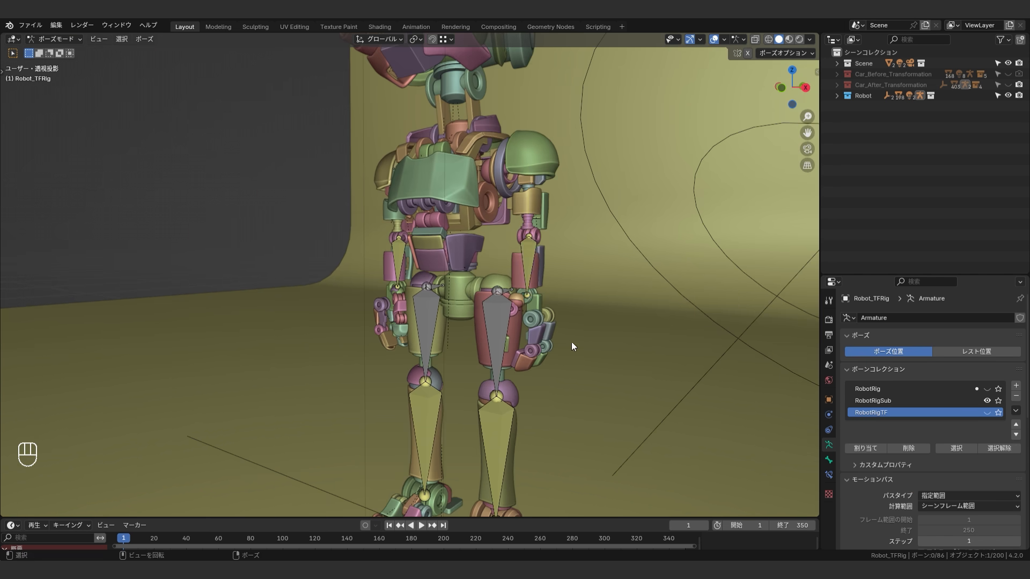
pyautogui.click(829, 476)
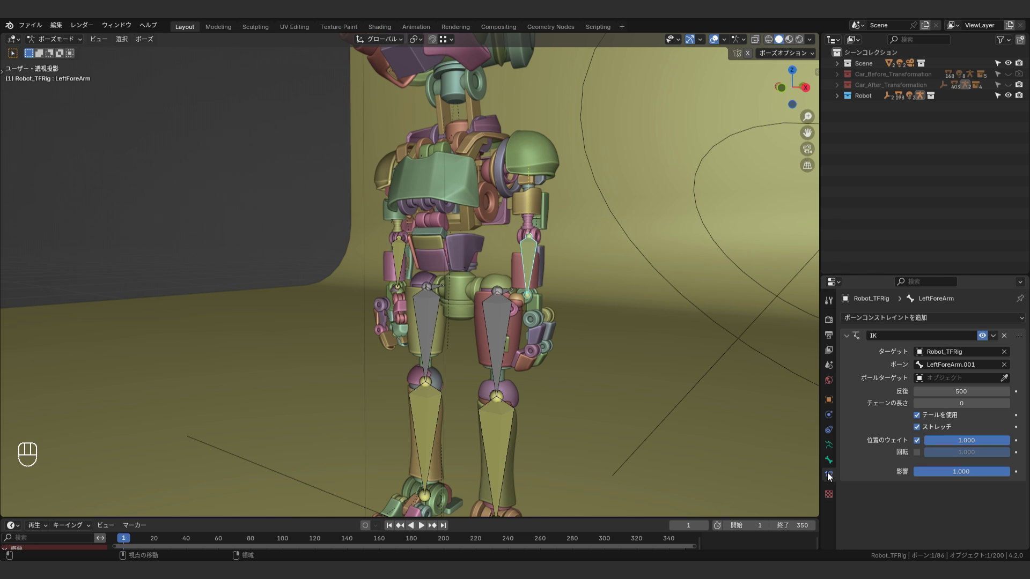
pyautogui.scroll(-4, 505, 297)
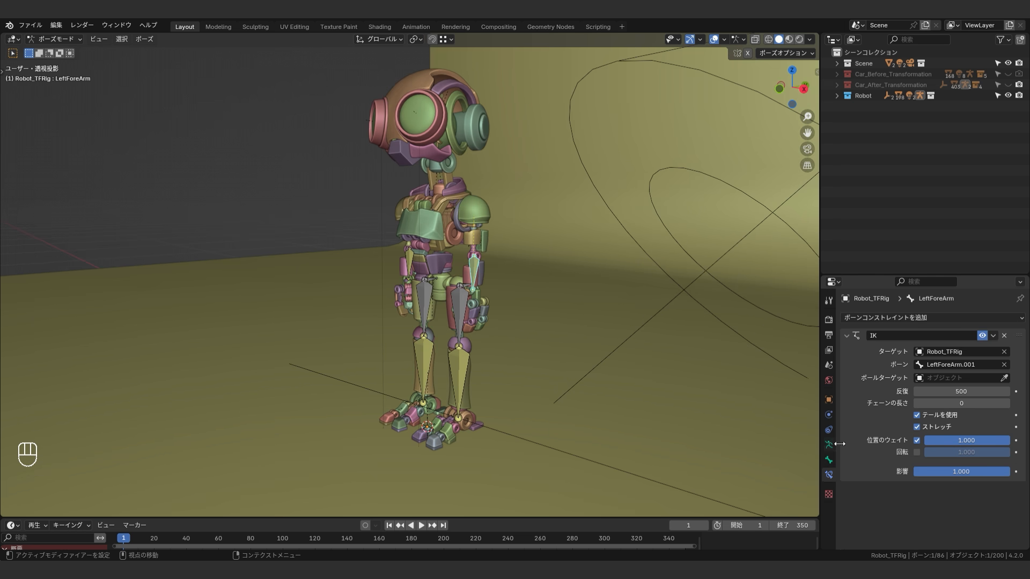
# Hide the RobotRigSub bone collection and show the RobotRigTF collection
pyautogui.click(829, 445)
pyautogui.click(987, 400)
pyautogui.click(987, 412)
# Try rotating the robot's chest bone Spine2F3 about the X axis, and a second bone elsewhere on the robot
pyautogui.moveTo(574, 341); pyautogui.dragTo(543, 382, button='middle')
pyautogui.scroll(9, 400, 204)
pyautogui.click(400, 203)
pyautogui.moveTo(490, 330); pyautogui.dragTo(491, 290, button='middle')
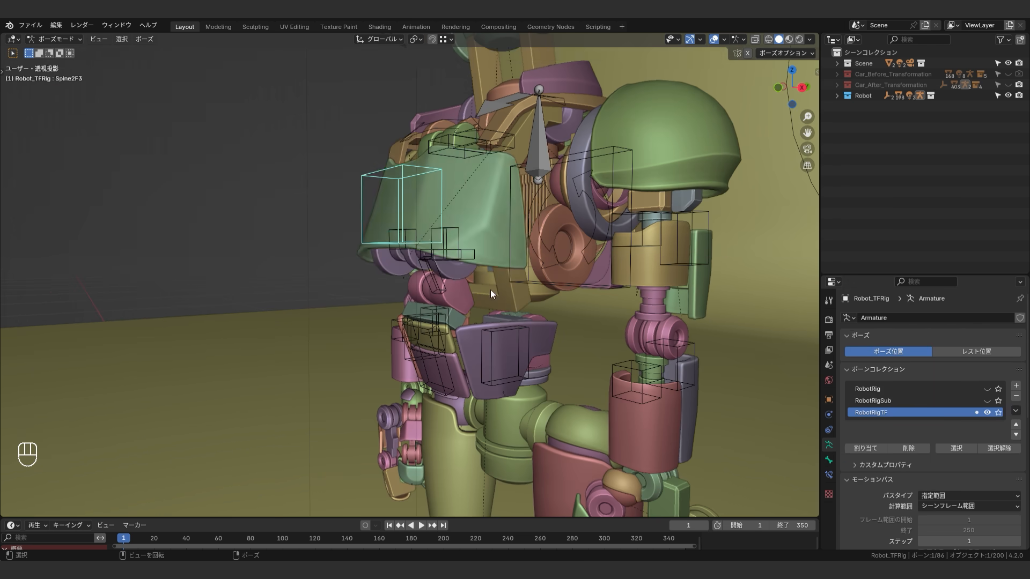
pyautogui.press('r')
pyautogui.press('x')
pyautogui.click(356, 248)
pyautogui.hotkey('ctrl', 'z')
pyautogui.scroll(-4, 466, 336)
pyautogui.click(464, 307)
pyautogui.press('r')
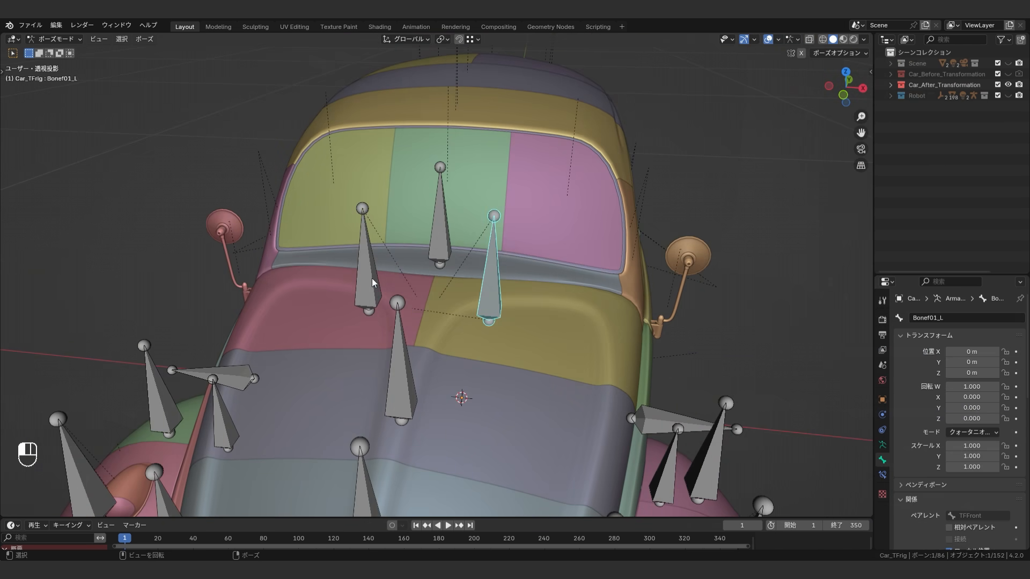
# Rotate the split car's hood bone Bonef01_L 60° about the Y axis and raise it about 0.012 m
pyautogui.scroll(-1, 522, 321)
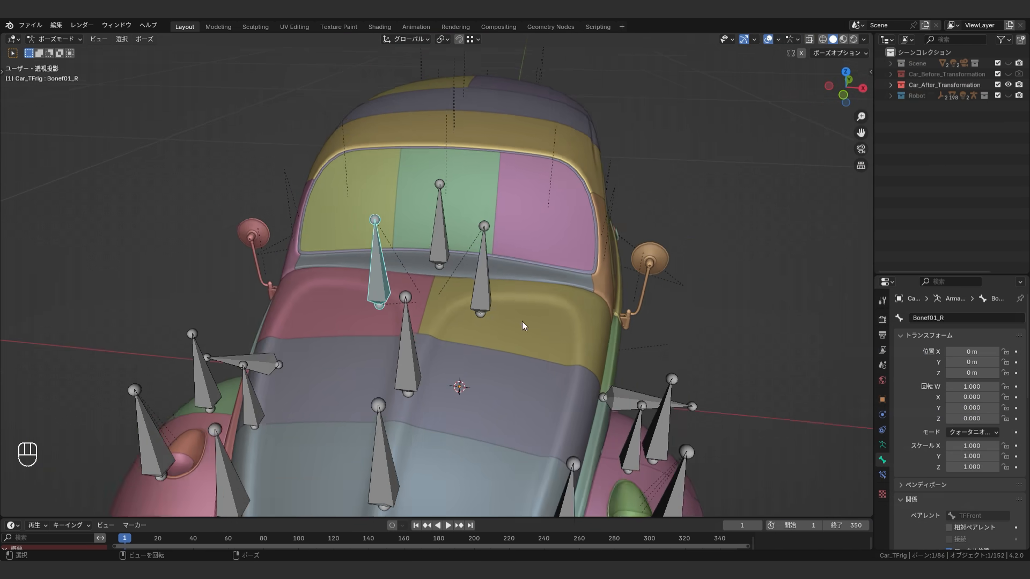
pyautogui.click(480, 290)
pyautogui.moveTo(539, 338); pyautogui.dragTo(555, 311, button='middle')
pyautogui.scroll(-2, 555, 311)
pyautogui.press('r')
pyautogui.press('y')
pyautogui.press('6')
pyautogui.press('0')
pyautogui.press('Return')
pyautogui.scroll(1, 528, 356)
pyautogui.press('g')
pyautogui.press('z')
pyautogui.click(530, 364)
# Copy the pose of Bonef01_L and paste it X-flipped onto the opposite hood bone Bonef01_R
pyautogui.moveTo(558, 349); pyautogui.dragTo(540, 401, button='middle')
pyautogui.scroll(-1, 540, 401)
pyautogui.rightClick(567, 273)
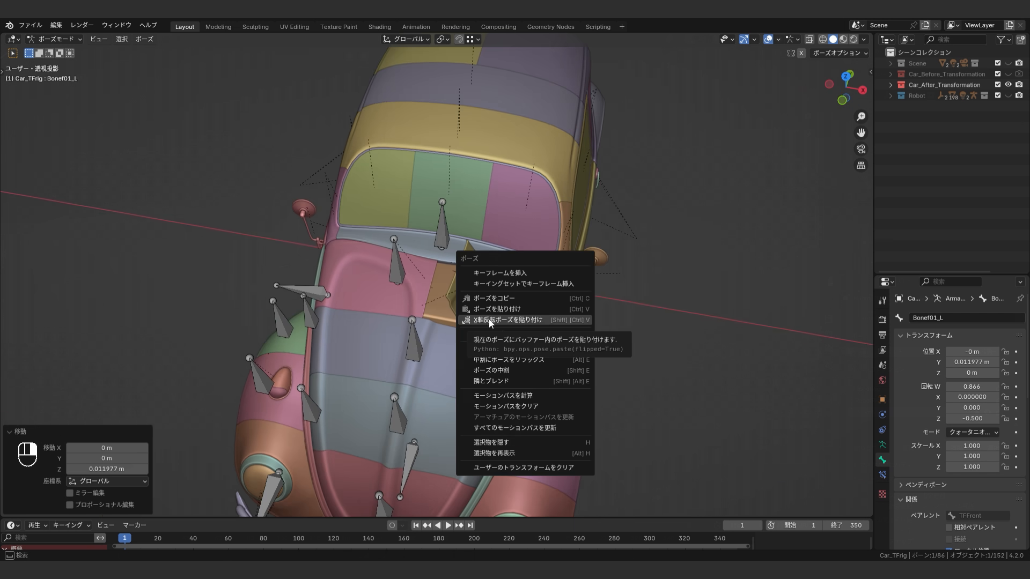
pyautogui.click(541, 300)
pyautogui.rightClick(542, 301)
pyautogui.click(548, 319)
pyautogui.moveTo(424, 300); pyautogui.dragTo(408, 255, button='middle')
pyautogui.click(382, 280)
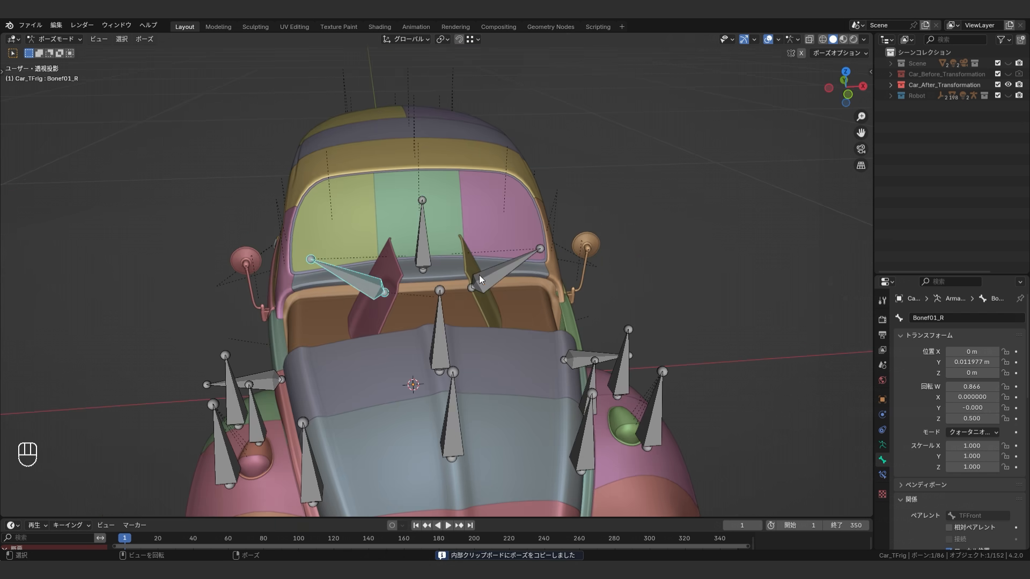
# Undo the flipped pose and the rotation and move of the hood bones
pyautogui.moveTo(580, 317); pyautogui.dragTo(523, 307, button='middle')
pyautogui.hotkey('ctrl', 'z')
pyautogui.hotkey('ctrl', 'z')
pyautogui.hotkey('ctrl', 'z')
pyautogui.hotkey('ctrl', 'z')
pyautogui.scroll(-3, 517, 352)
pyautogui.hotkey('ctrl', 'z')
pyautogui.hotkey('ctrl', 'z')
# Raise the hood-edge bone Bone.025_L of the split car about 0.057 m along the Z axis
pyautogui.moveTo(517, 352); pyautogui.dragTo(531, 368, button='middle')
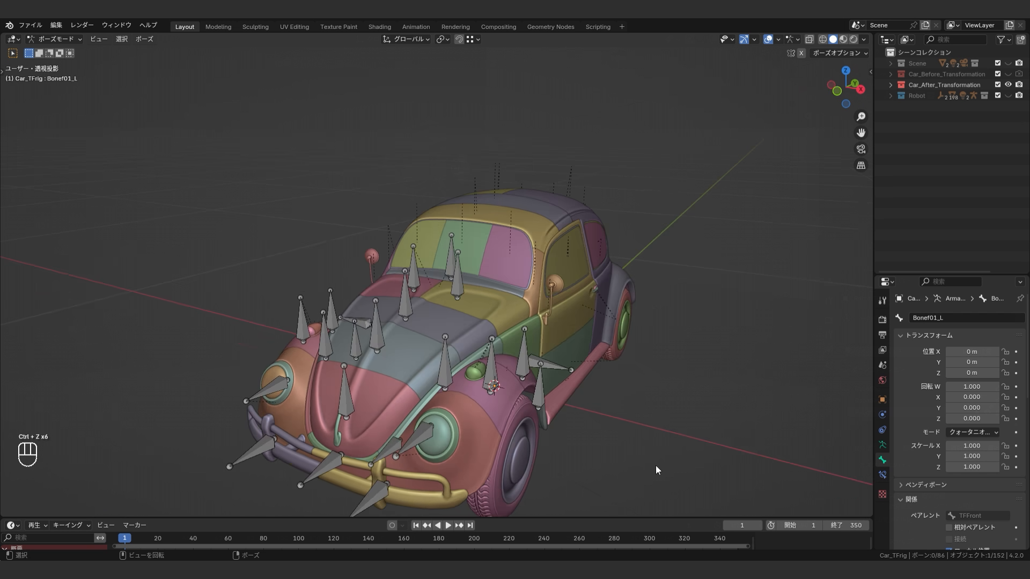
pyautogui.scroll(3, 410, 272)
pyautogui.keyDown('shift'); pyautogui.moveTo(389, 294); pyautogui.dragTo(483, 284, button='middle'); pyautogui.keyUp('shift')
pyautogui.click(411, 271)
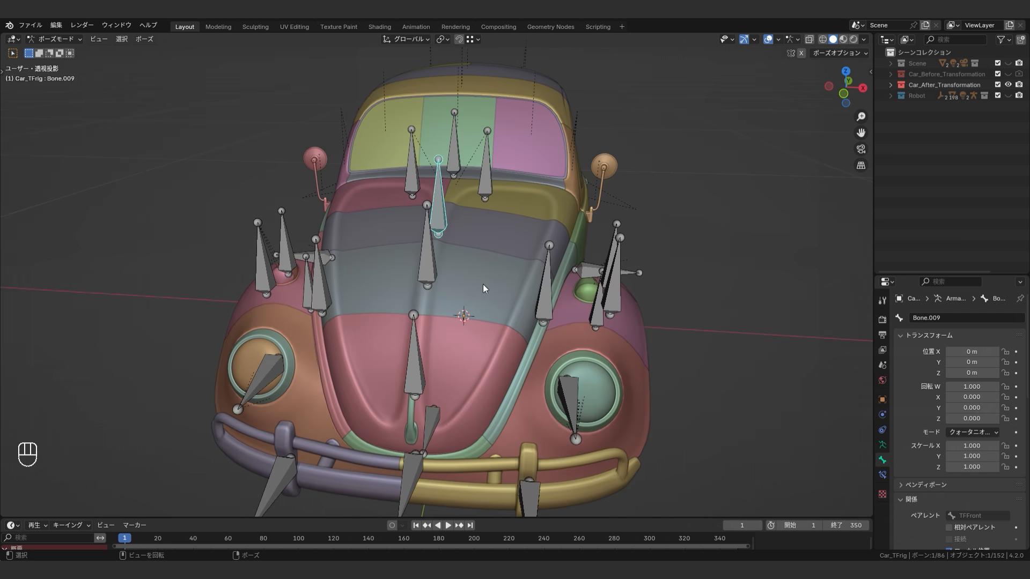
pyautogui.keyDown('shift'); pyautogui.click(314, 294); pyautogui.keyUp('shift')
pyautogui.moveTo(315, 294); pyautogui.dragTo(488, 304, button='middle')
pyautogui.click(519, 308)
pyautogui.scroll(-1, 521, 309)
pyautogui.press('g')
pyautogui.press('z')
pyautogui.click(599, 261)
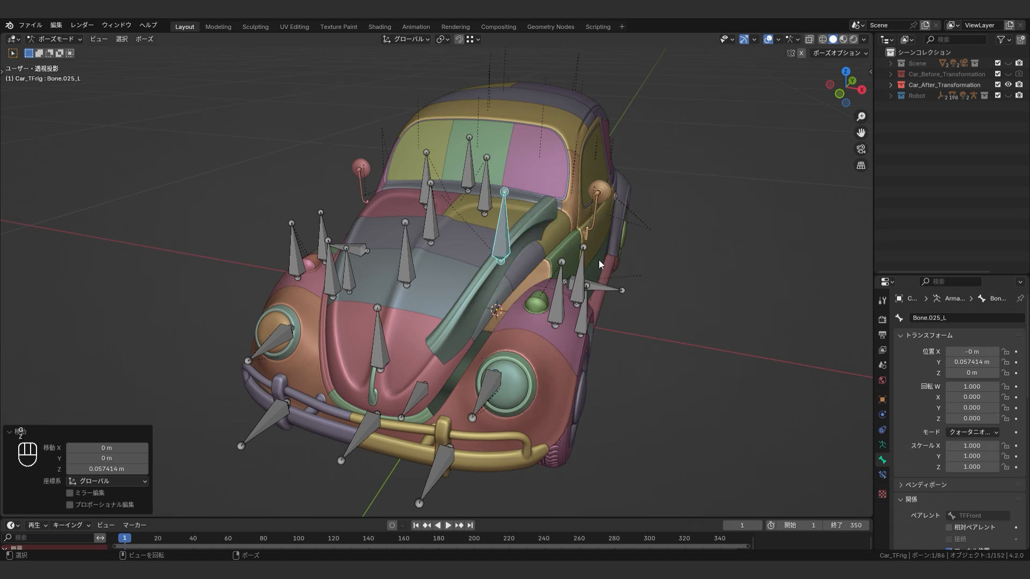
# Copy the pose of Bone.025_L and paste it X-flipped onto its mirrored bone
pyautogui.rightClick(599, 260)
pyautogui.click(596, 243)
pyautogui.rightClick(603, 264)
pyautogui.click(603, 264)
pyautogui.moveTo(603, 264); pyautogui.dragTo(523, 316, button='middle')
# Undo the flipped pose and the raising of Bone.025_L, and select that bone again
pyautogui.hotkey('ctrl', 'z')
pyautogui.hotkey('ctrl', 'z')
pyautogui.hotkey('ctrl', 'z')
pyautogui.click(528, 300)
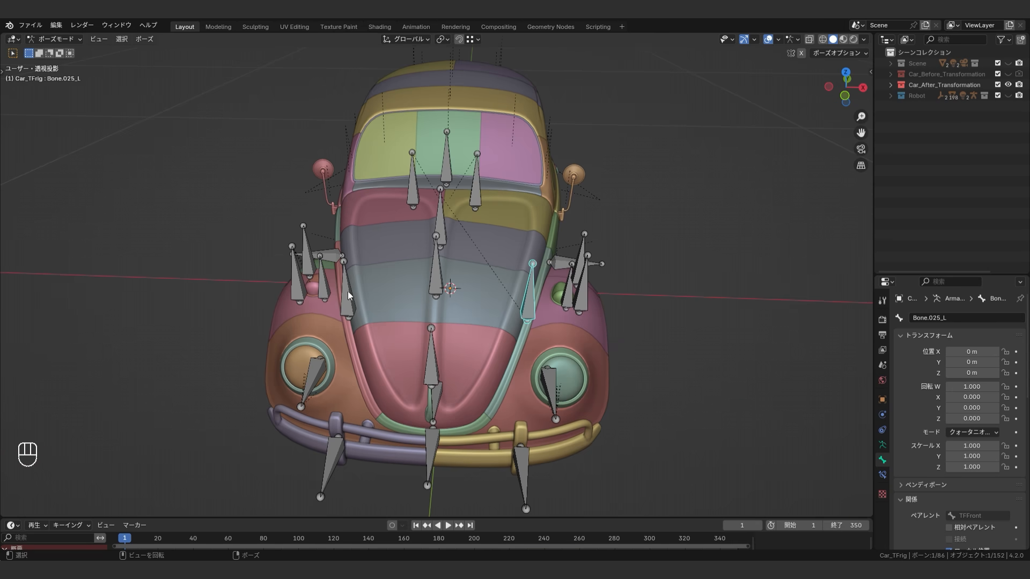
pyautogui.moveTo(565, 344); pyautogui.dragTo(350, 276, button='middle')
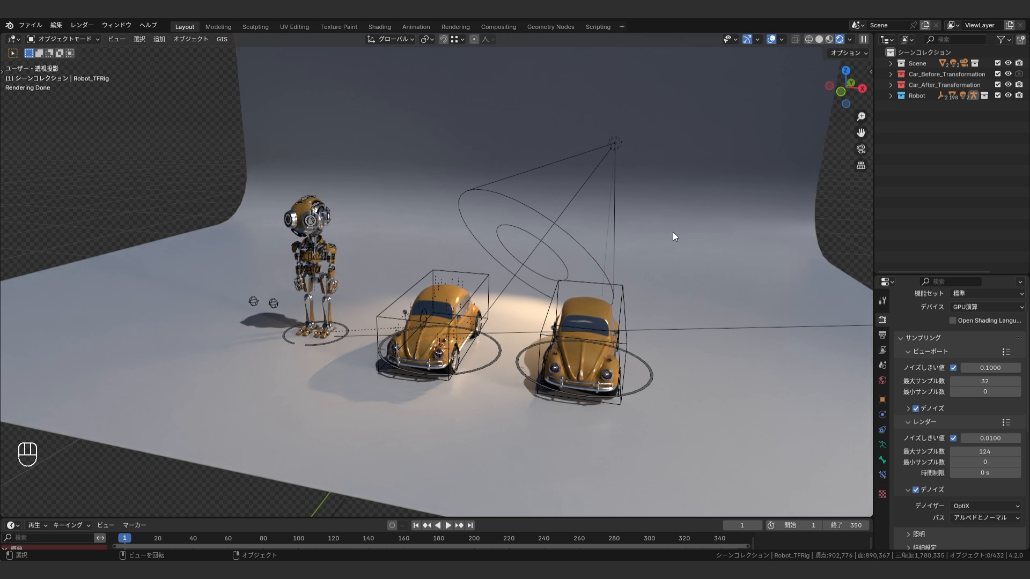
# Examine the robot, the split car and the intact car together, first in rendered and then in solid shading
pyautogui.click(649, 236)
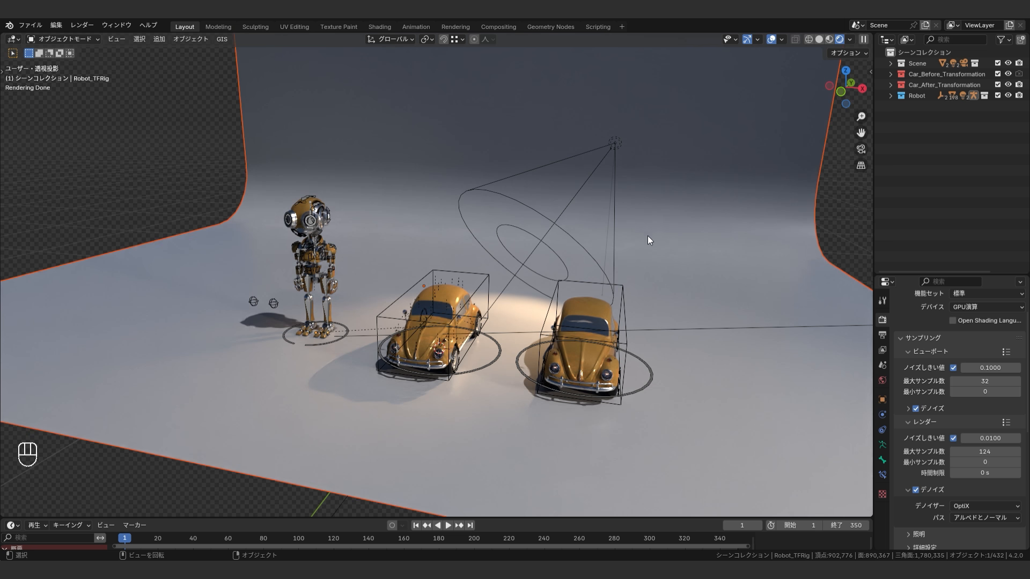
pyautogui.moveTo(649, 236); pyautogui.dragTo(624, 224, button='middle')
pyautogui.moveTo(753, 246); pyautogui.dragTo(677, 209, button='middle')
pyautogui.scroll(5, 445, 281)
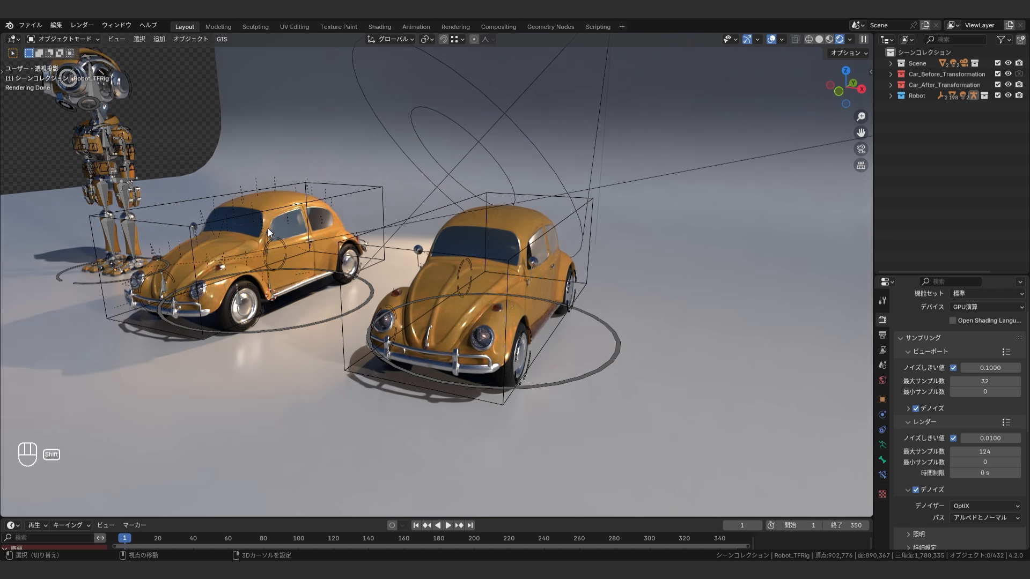
pyautogui.moveTo(268, 228); pyautogui.dragTo(520, 286, button='middle')
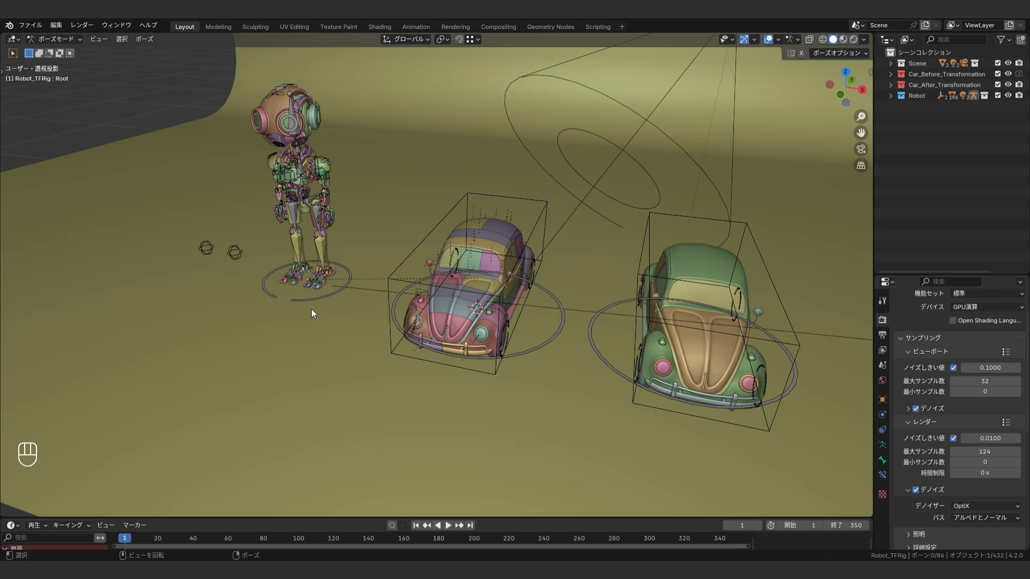
pyautogui.click(318, 302)
pyautogui.click(556, 336)
pyautogui.moveTo(556, 336); pyautogui.dragTo(545, 330, button='middle')
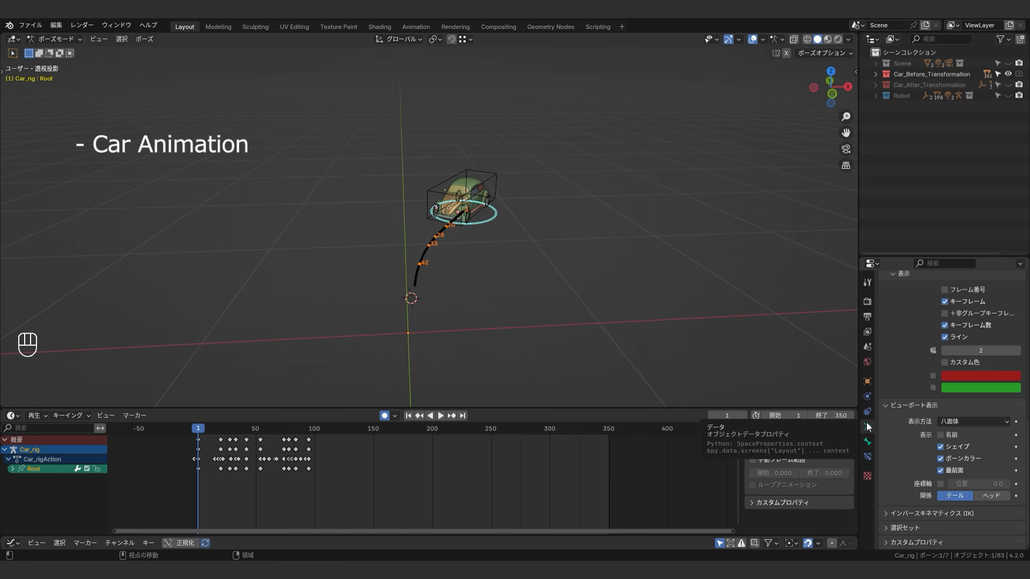
# Set the Car_rig object's motion path type to around frame and calculate the path over the scene frame range
pyautogui.click(867, 382)
pyautogui.scroll(-2, 922, 427)
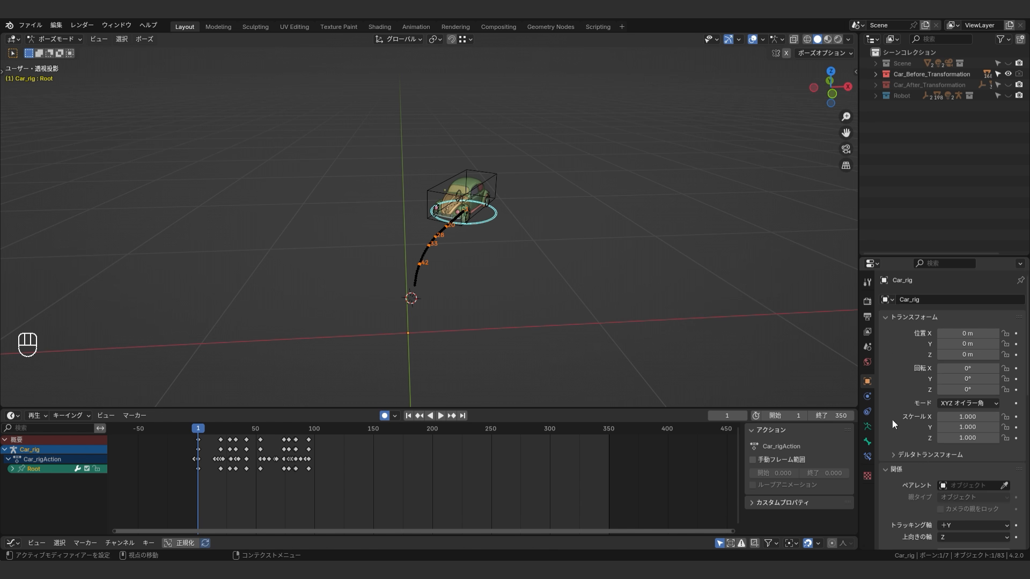
pyautogui.scroll(-10, 895, 421)
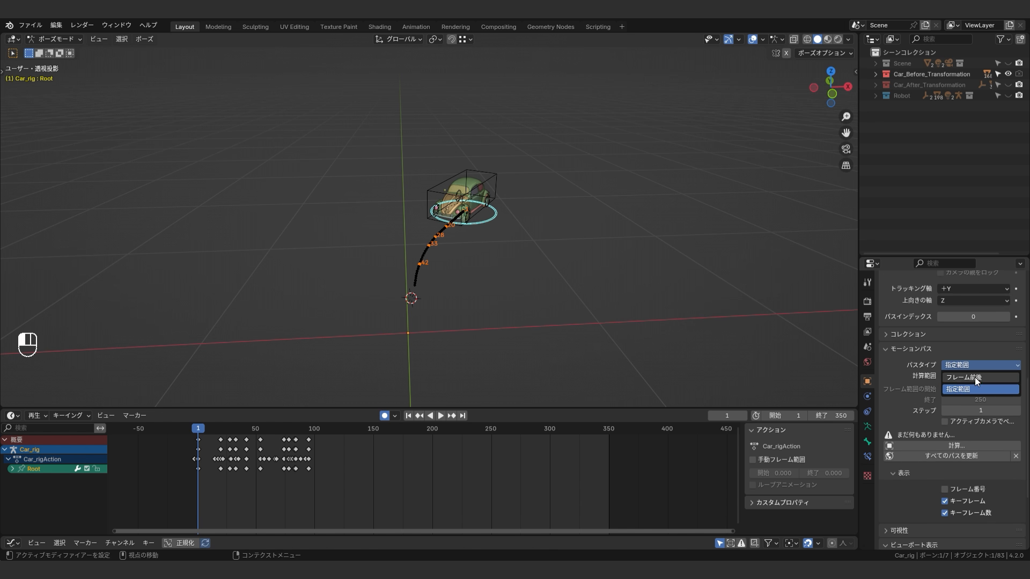
pyautogui.moveTo(556, 292); pyautogui.dragTo(734, 385, button='middle')
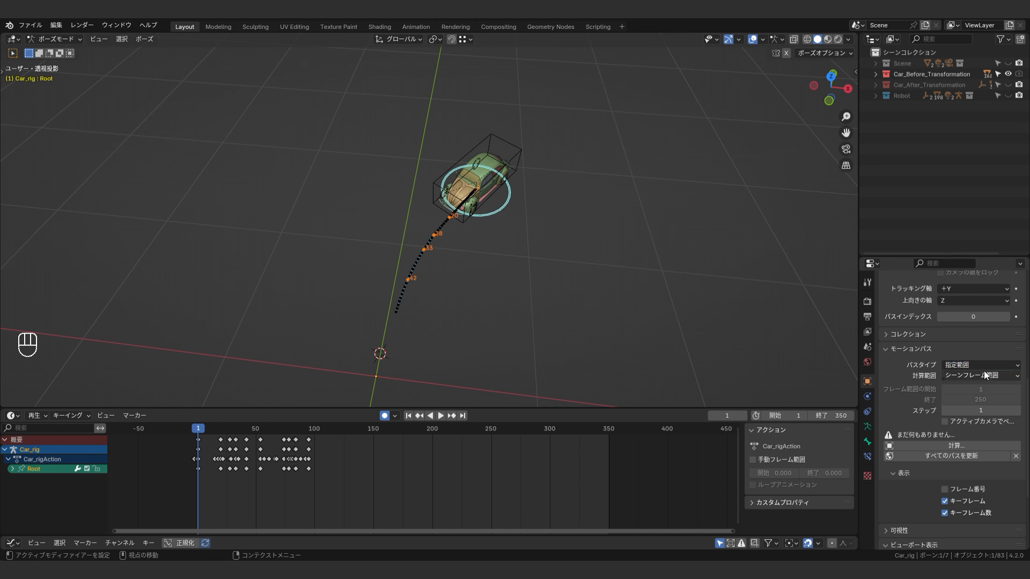
pyautogui.click(969, 447)
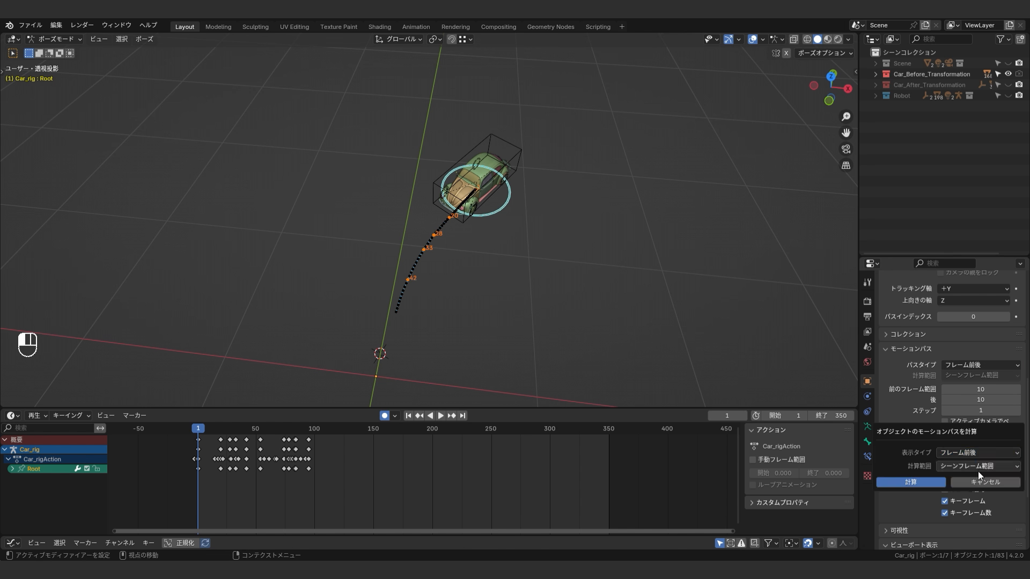
pyautogui.click(911, 482)
# Play the car animation and step through its frames to examine the Root bone's movement along its path
pyautogui.moveTo(515, 258); pyautogui.dragTo(462, 231, button='middle')
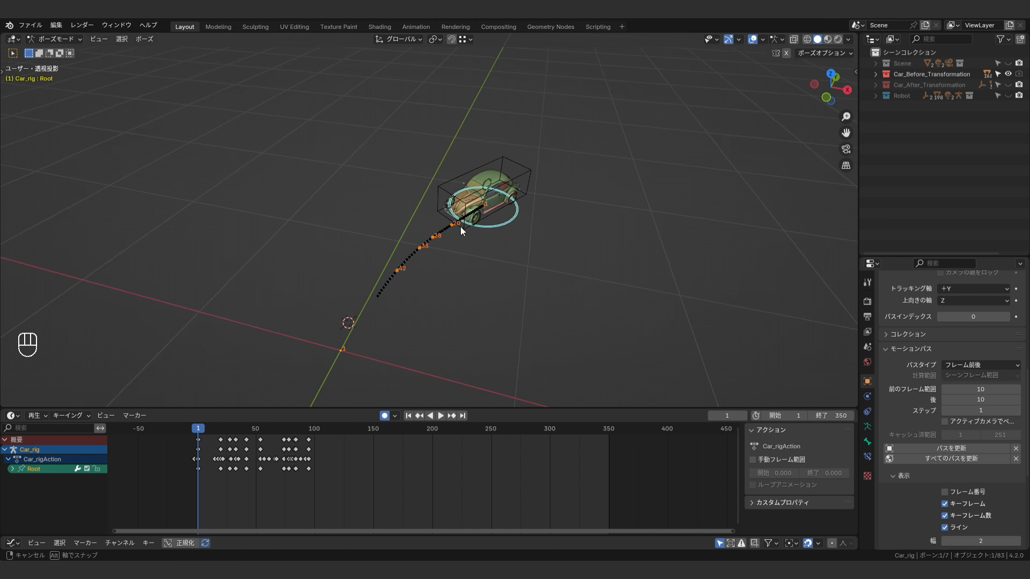
pyautogui.press('space')
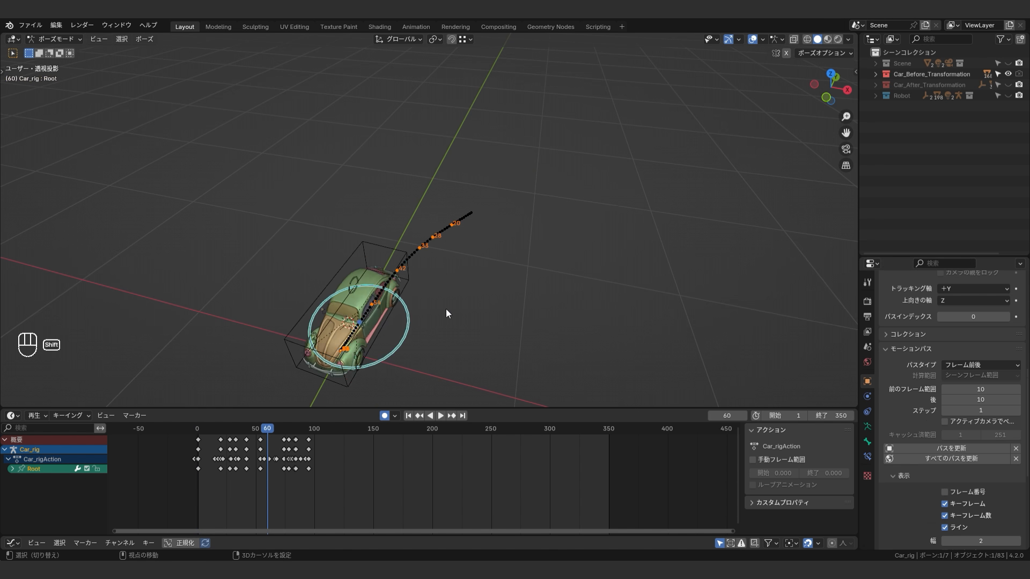
pyautogui.keyDown('alt'); pyautogui.moveTo(513, 307); pyautogui.dragTo(485, 301, button='middle'); pyautogui.keyUp('alt')
pyautogui.press('Escape')
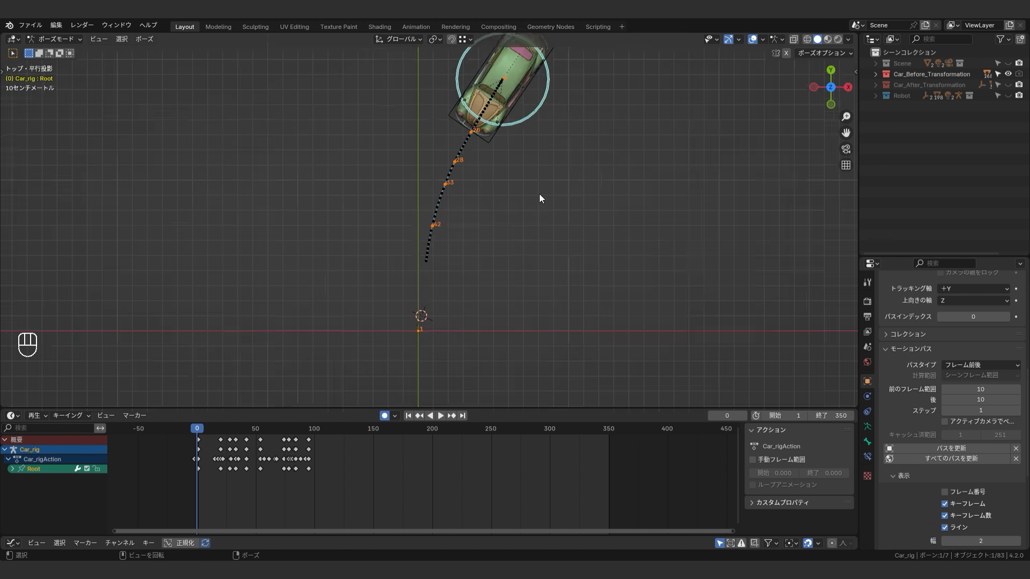
pyautogui.moveTo(539, 194); pyautogui.dragTo(418, 252, button='middle')
pyautogui.keyDown('alt'); pyautogui.scroll(-20, 489, 265); pyautogui.keyUp('alt')
# Select the RootBody bone and examine the car body's animation while playing and stepping through the frames
pyautogui.click(561, 250)
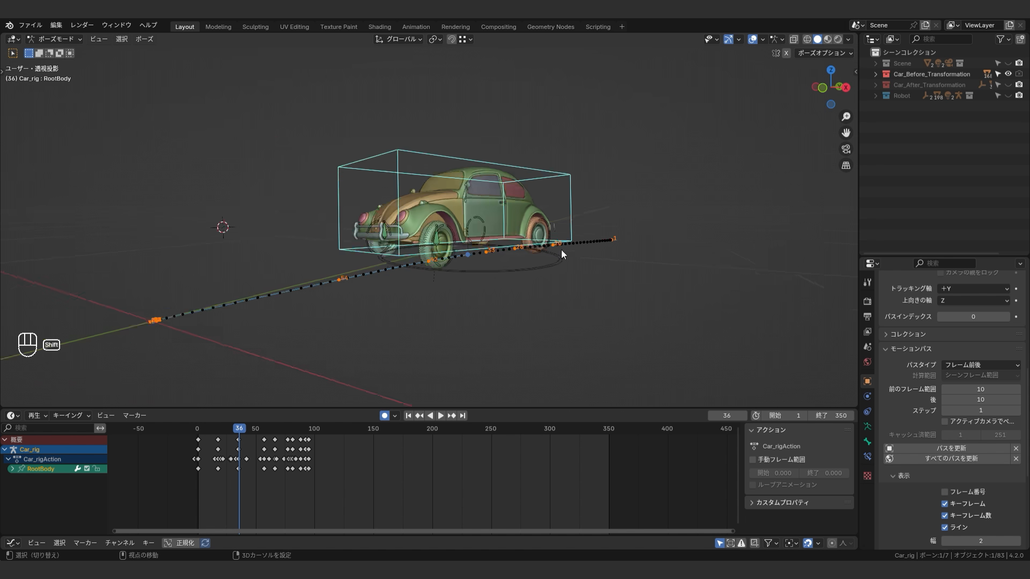
pyautogui.keyDown('alt'); pyautogui.scroll(-7, 446, 315); pyautogui.keyUp('alt')
pyautogui.moveTo(561, 250); pyautogui.dragTo(550, 268, button='middle')
pyautogui.keyDown('alt'); pyautogui.scroll(20, 445, 315); pyautogui.keyUp('alt')
pyautogui.keyDown('alt'); pyautogui.scroll(8, 486, 275); pyautogui.keyUp('alt')
pyautogui.press('space')
pyautogui.press('space')
pyautogui.scroll(-3, 488, 241)
pyautogui.scroll(3, 494, 238)
pyautogui.keyDown('alt'); pyautogui.scroll(6, 492, 250); pyautogui.keyUp('alt')
pyautogui.keyDown('alt'); pyautogui.scroll(-18, 492, 249); pyautogui.keyUp('alt')
pyautogui.scroll(-3, 479, 250)
pyautogui.keyDown('alt'); pyautogui.scroll(-20, 478, 250); pyautogui.keyUp('alt')
pyautogui.scroll(1, 542, 260)
pyautogui.keyDown('alt'); pyautogui.scroll(-13, 548, 269); pyautogui.keyUp('alt')
pyautogui.keyDown('alt'); pyautogui.scroll(20, 556, 343); pyautogui.keyUp('alt')
pyautogui.keyDown('alt'); pyautogui.scroll(-20, 557, 343); pyautogui.keyUp('alt')
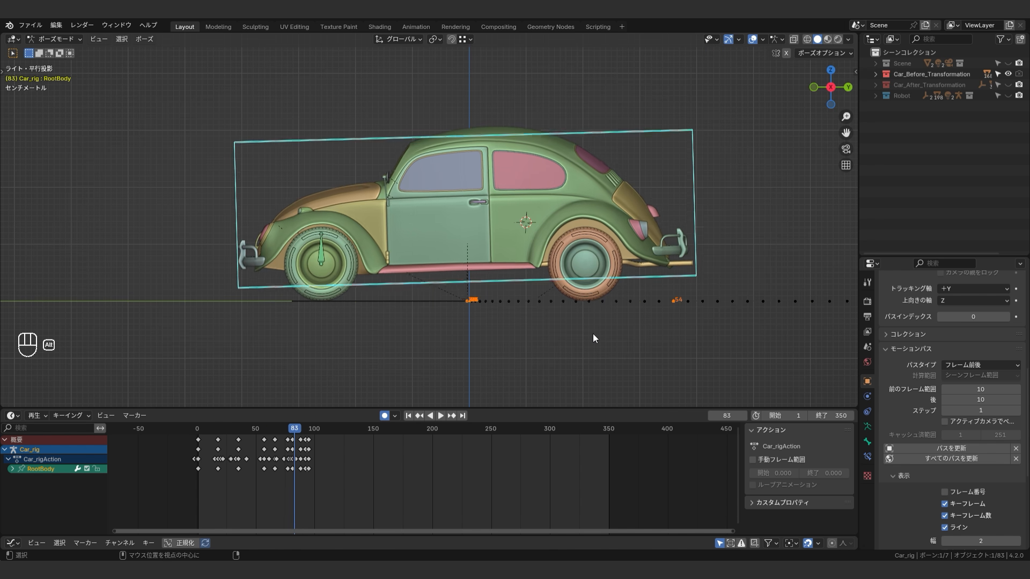
pyautogui.moveTo(593, 334); pyautogui.dragTo(668, 355, button='middle')
pyautogui.scroll(-7, 536, 328)
pyautogui.keyDown('alt'); pyautogui.scroll(-12, 533, 328); pyautogui.keyUp('alt')
# Select the Wheel_Front_L bone and examine its animation from several views while scrubbing the timeline
pyautogui.click(486, 268)
pyautogui.scroll(5, 549, 283)
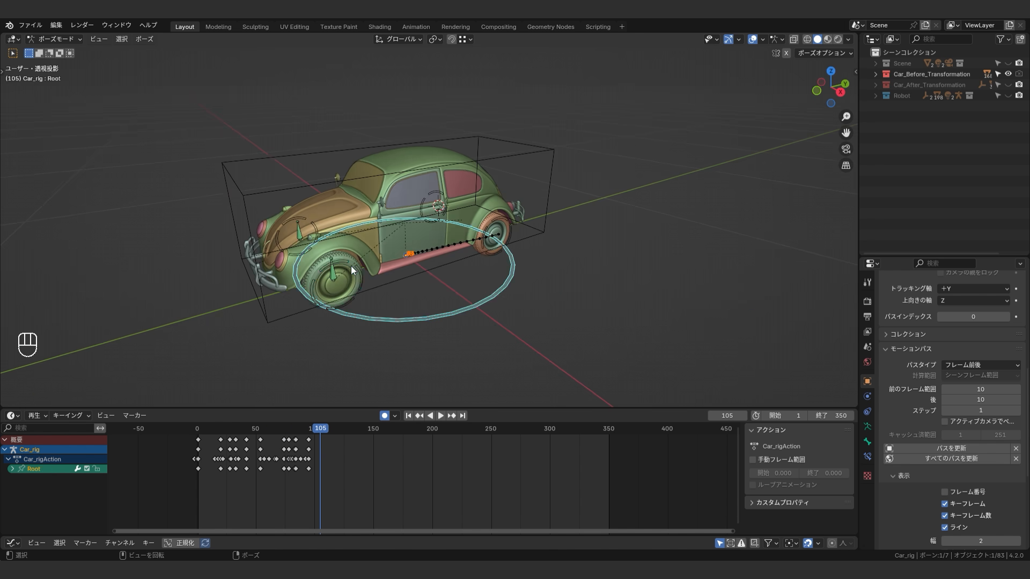
pyautogui.click(340, 281)
pyautogui.scroll(-4, 343, 281)
pyautogui.moveTo(233, 431); pyautogui.dragTo(306, 446)
pyautogui.press('KP_7')
pyautogui.scroll(5, 501, 301)
pyautogui.press('KP_0')
pyautogui.scroll(8, 429, 309)
pyautogui.scroll(-8, 553, 285)
pyautogui.moveTo(553, 285); pyautogui.dragTo(548, 334, button='middle')
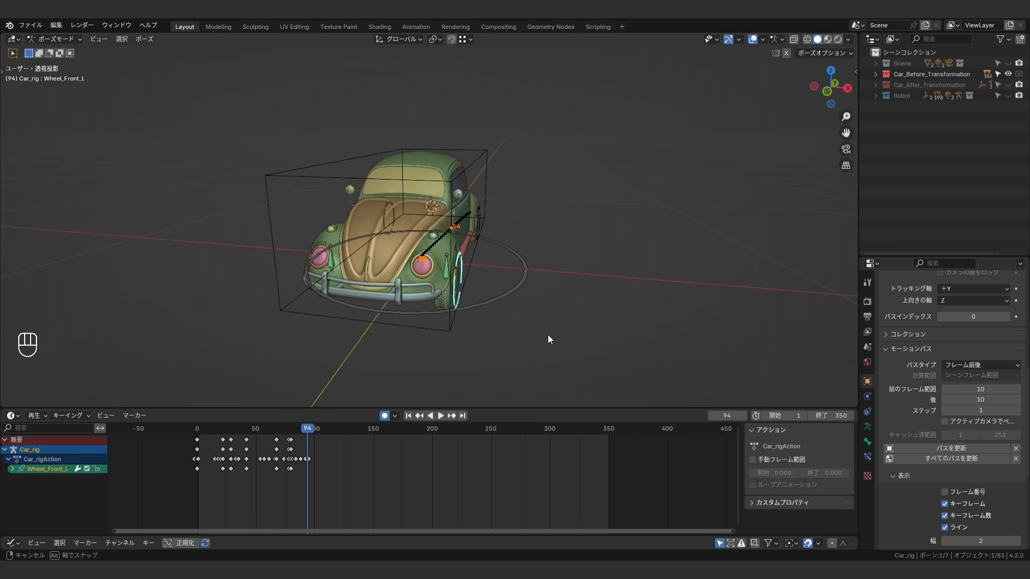
pyautogui.click(548, 335)
pyautogui.moveTo(273, 435); pyautogui.dragTo(305, 439)
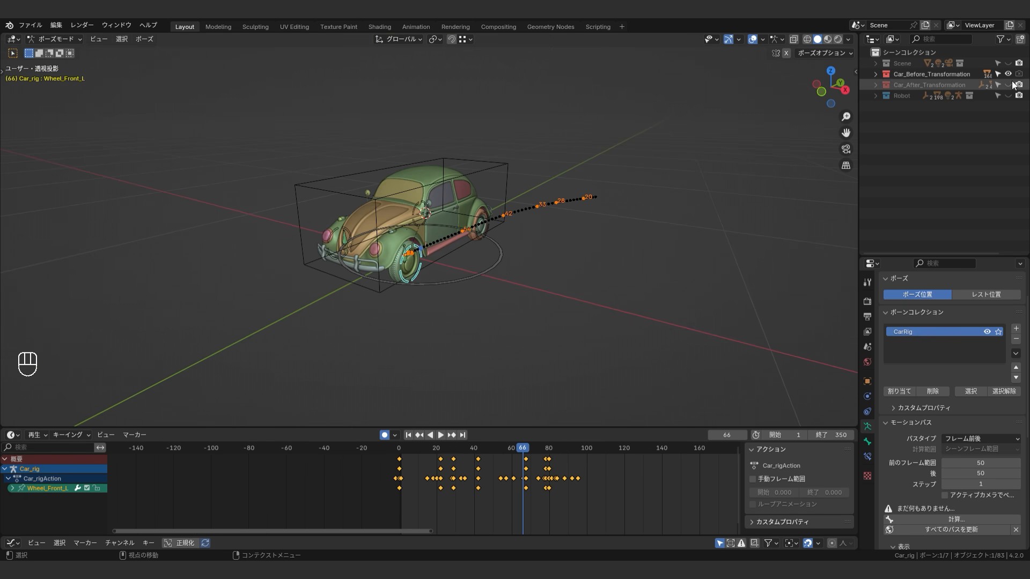
# Toggle the visibility of the Car_Before_Transformation collection
pyautogui.click(1008, 74)
pyautogui.click(1009, 74)
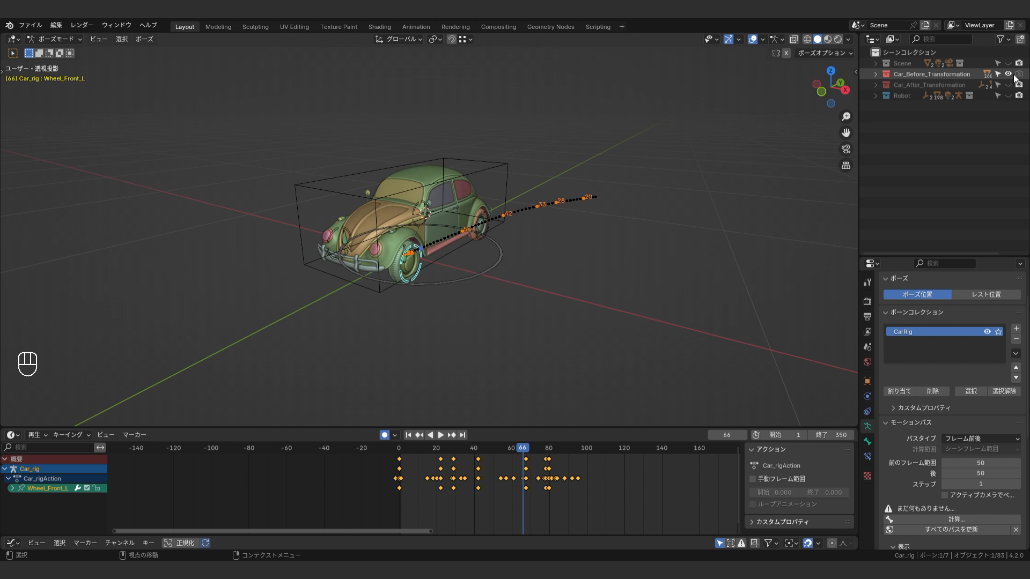
# Go to frame 1 and copy all keyframes of Car_rig's Wheel_Front_L bone
pyautogui.scroll(3, 433, 276)
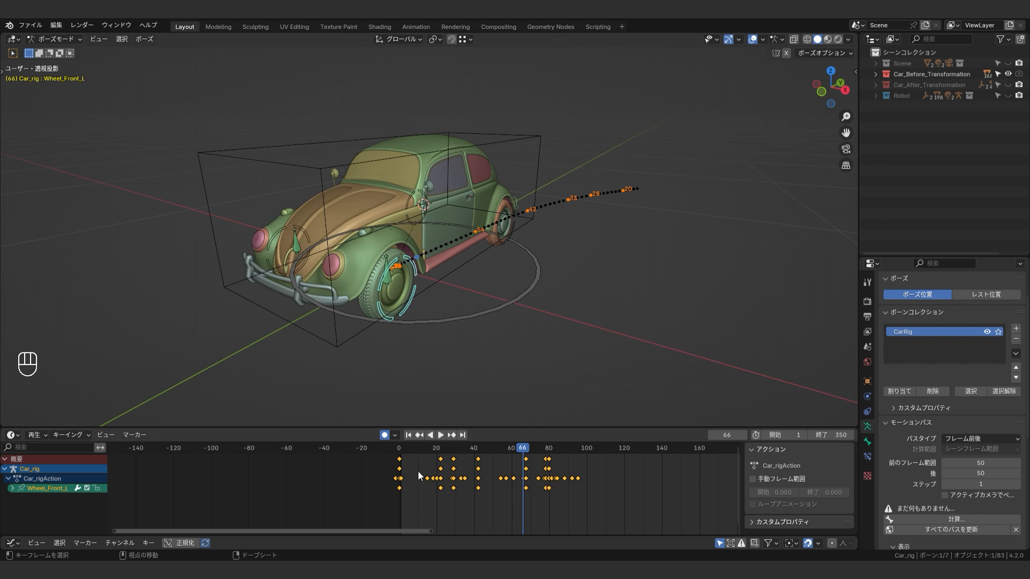
pyautogui.hotkey('shift', 'Left')
pyautogui.rightClick(408, 462)
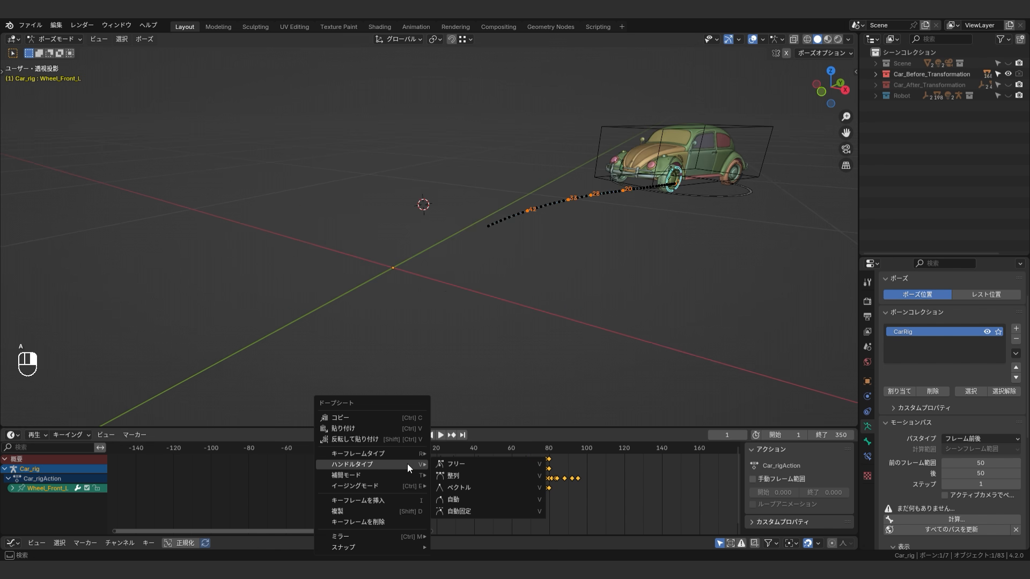
pyautogui.click(378, 417)
pyautogui.click(554, 316)
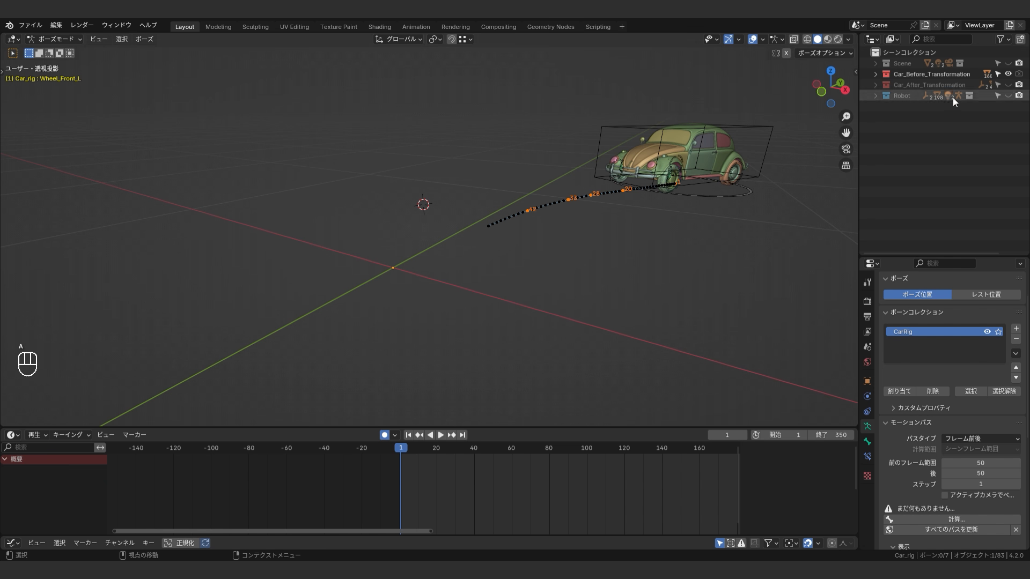
# Show the Car_After_Transformation collection instead of Car_Before_Transformation and switch posing to Car_TFrig's Wheel_Front_L.001 bone
pyautogui.click(1009, 85)
pyautogui.click(1011, 74)
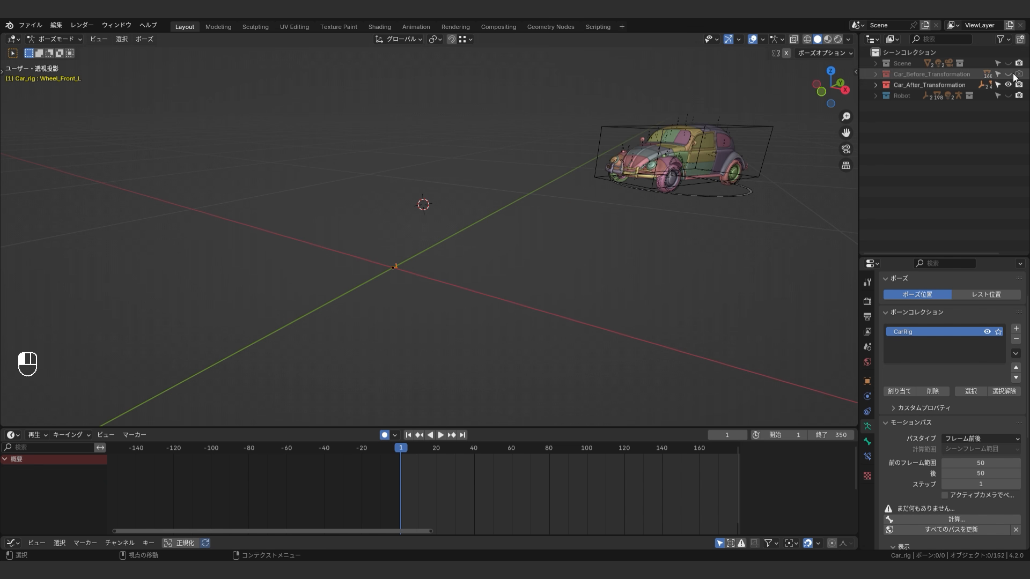
pyautogui.hotkey('alt', 'q')
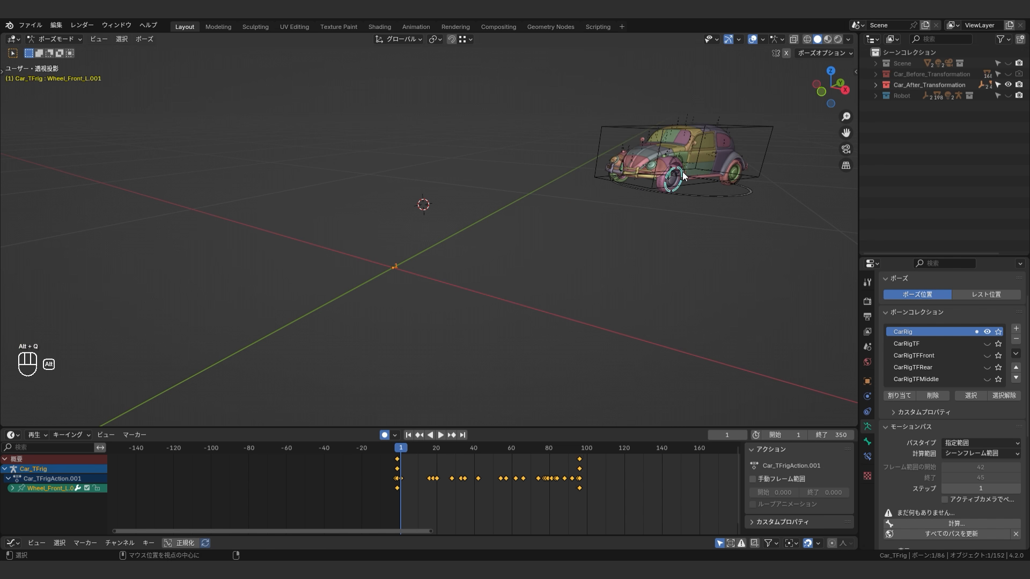
pyautogui.click(724, 174)
# Delete the existing keyframes of the Wheel_Front_L.001 bone
pyautogui.scroll(5, 713, 175)
pyautogui.keyDown('shift'); pyautogui.moveTo(691, 198); pyautogui.dragTo(427, 263, button='middle'); pyautogui.keyUp('shift')
pyautogui.keyDown('shift'); pyautogui.moveTo(241, 258); pyautogui.dragTo(446, 254, button='middle'); pyautogui.keyUp('shift')
pyautogui.click(433, 253)
pyautogui.press('x')
pyautogui.press('x')
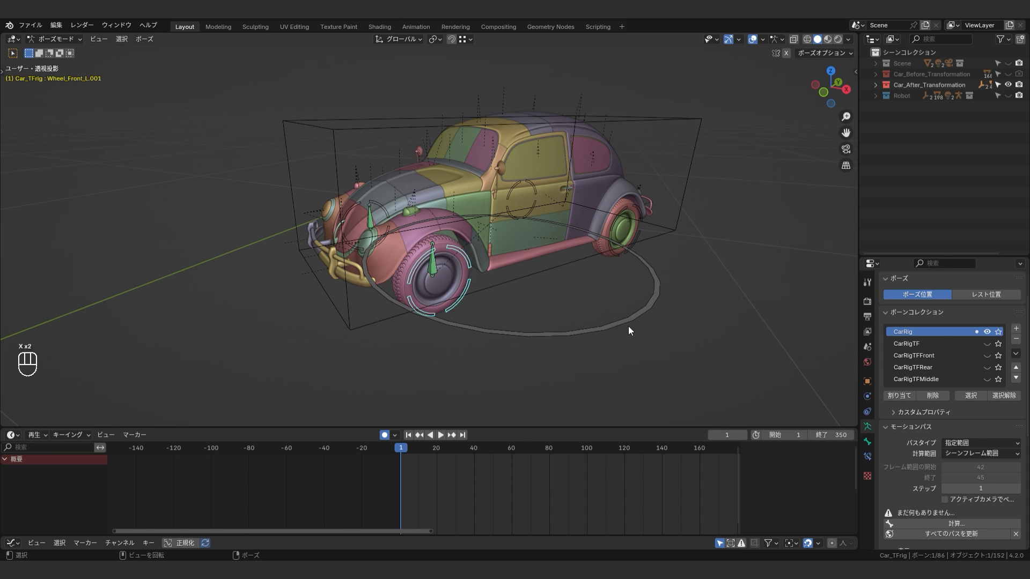
# Key the Wheel_Front_L.001 bone at frame 1 with a 0° rotation
pyautogui.press('r')
pyautogui.click(524, 404)
pyautogui.hotkey('ctrl', 'z')
pyautogui.press('r')
pyautogui.click(558, 308)
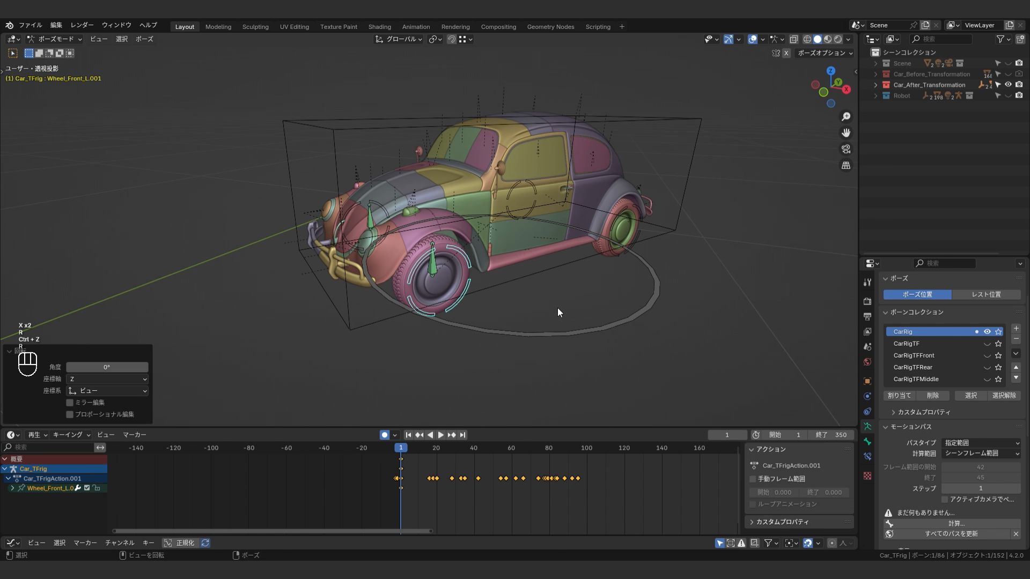
# Paste the copied wheel keyframes onto Wheel_Front_L.001 and shift them slightly earlier to match the original timing
pyautogui.rightClick(403, 459)
pyautogui.click(398, 430)
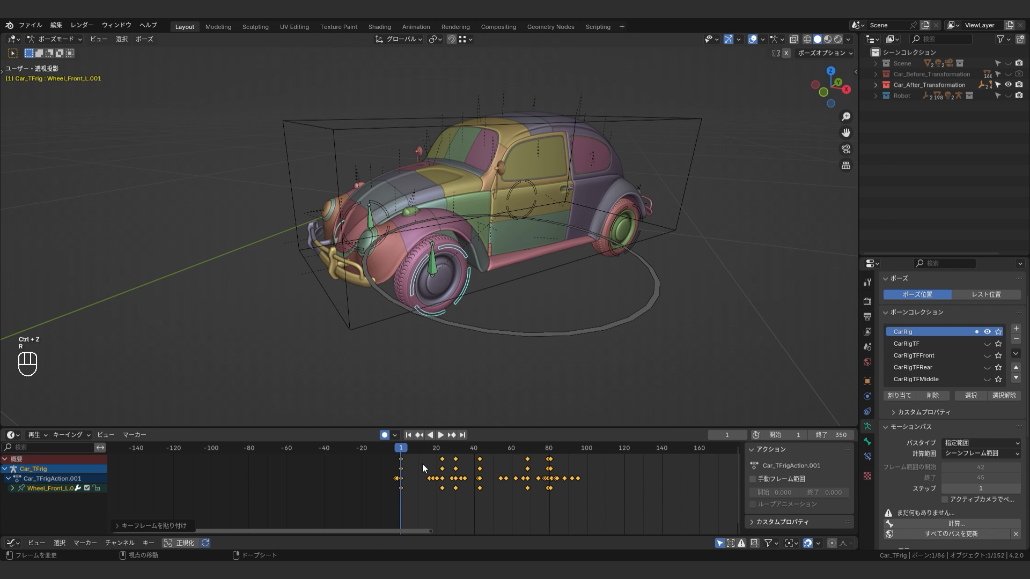
pyautogui.press('g')
pyautogui.click(420, 462)
# Show Car_Before_Transformation instead of Car_After_Transformation, switch to Car_rig, and copy the Wheel_Front_R bone's keyframes
pyautogui.scroll(-5, 485, 298)
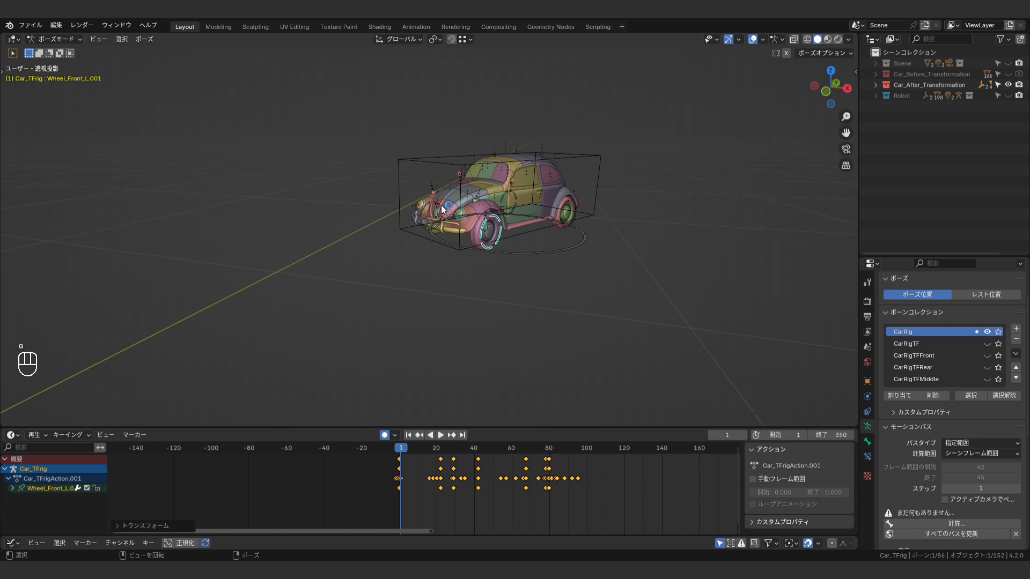
pyautogui.click(443, 210)
pyautogui.scroll(2, 462, 297)
pyautogui.click(1009, 85)
pyautogui.click(1008, 74)
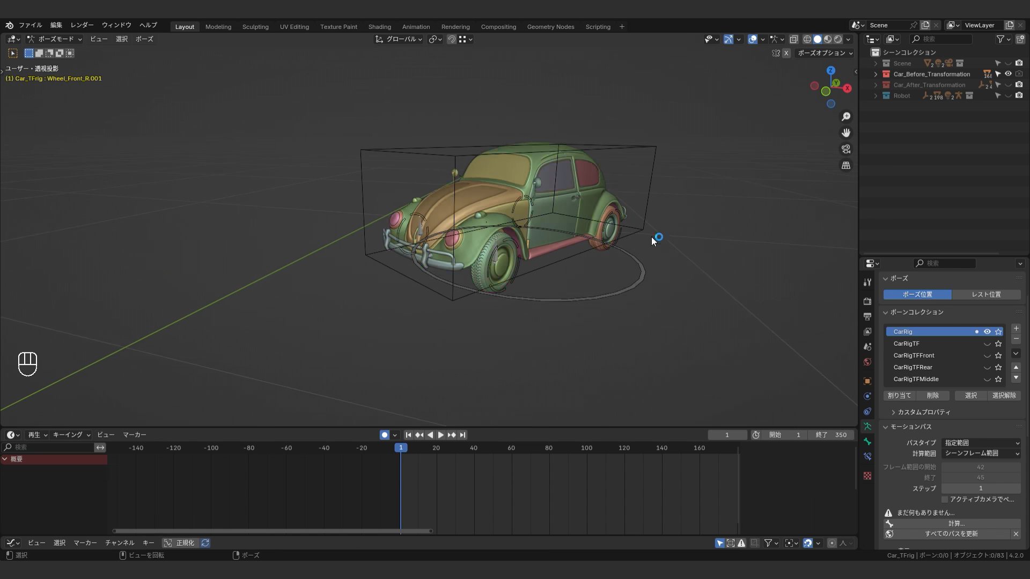
pyautogui.hotkey('alt', 'q')
pyautogui.rightClick(408, 462)
pyautogui.click(407, 422)
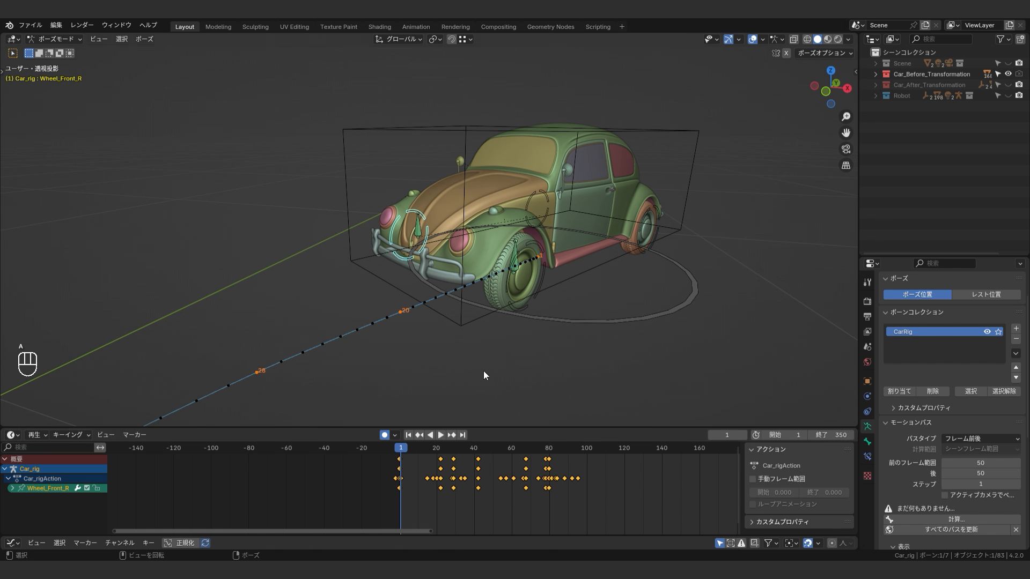
pyautogui.click(483, 371)
# Return to Car_After_Transformation's Car_TFrig, paste the keyframes onto Wheel_Front_R.001, and shift them slightly earlier
pyautogui.click(1008, 84)
pyautogui.click(1008, 74)
pyautogui.hotkey('alt', 'q')
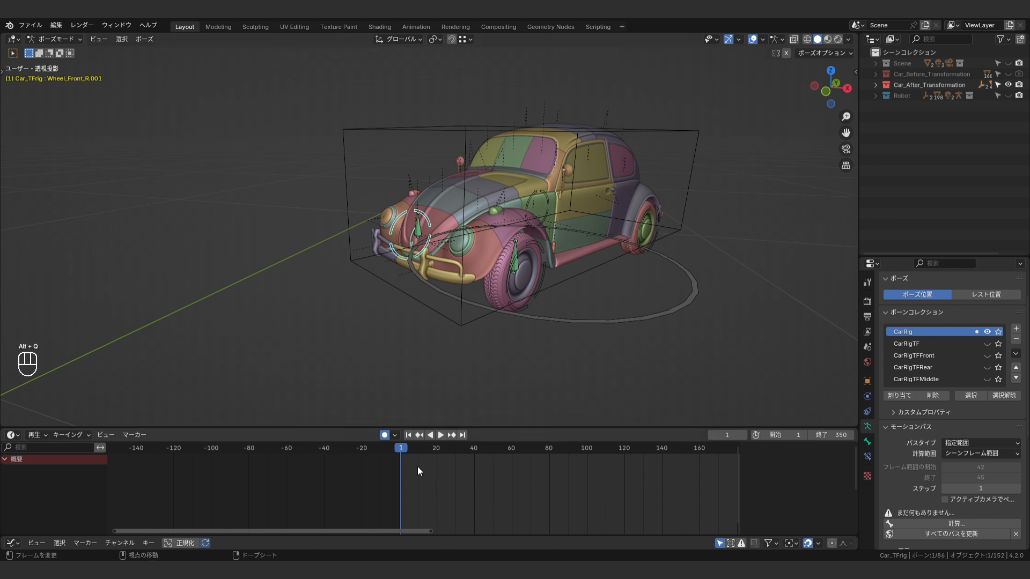
pyautogui.rightClick(420, 460)
pyautogui.click(408, 427)
pyautogui.press('g')
pyautogui.click(407, 428)
# Show both car collections together and play the animation from the camera and close-up views to compare the wheel movement
pyautogui.scroll(-2, 536, 269)
pyautogui.click(1009, 74)
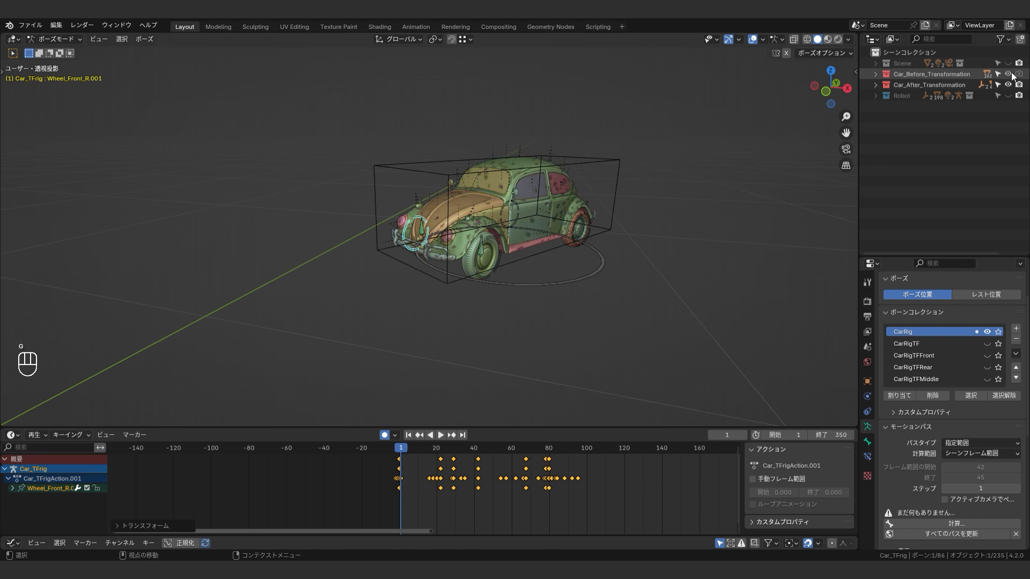
pyautogui.scroll(3, 587, 260)
pyautogui.hotkey('shift', 'space')
pyautogui.keyDown('ctrl'); pyautogui.moveTo(569, 314); pyautogui.dragTo(546, 200, button='middle'); pyautogui.keyUp('ctrl')
pyautogui.press('space')
pyautogui.press('space')
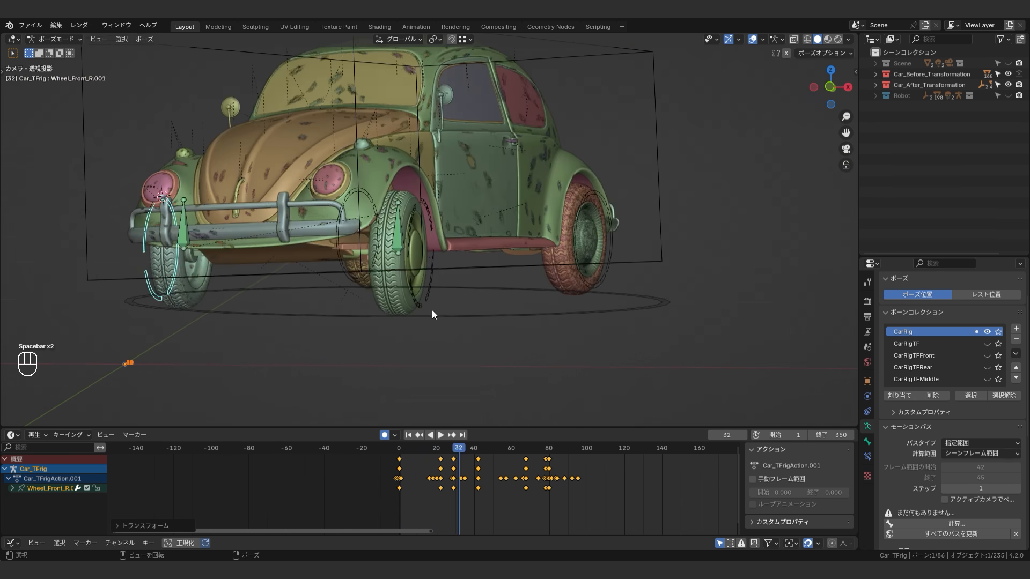
pyautogui.keyDown('shift'); pyautogui.moveTo(409, 311); pyautogui.dragTo(473, 275, button='middle'); pyautogui.keyUp('shift')
pyautogui.keyDown('shift'); pyautogui.moveTo(394, 190); pyautogui.dragTo(473, 307, button='middle'); pyautogui.keyUp('shift')
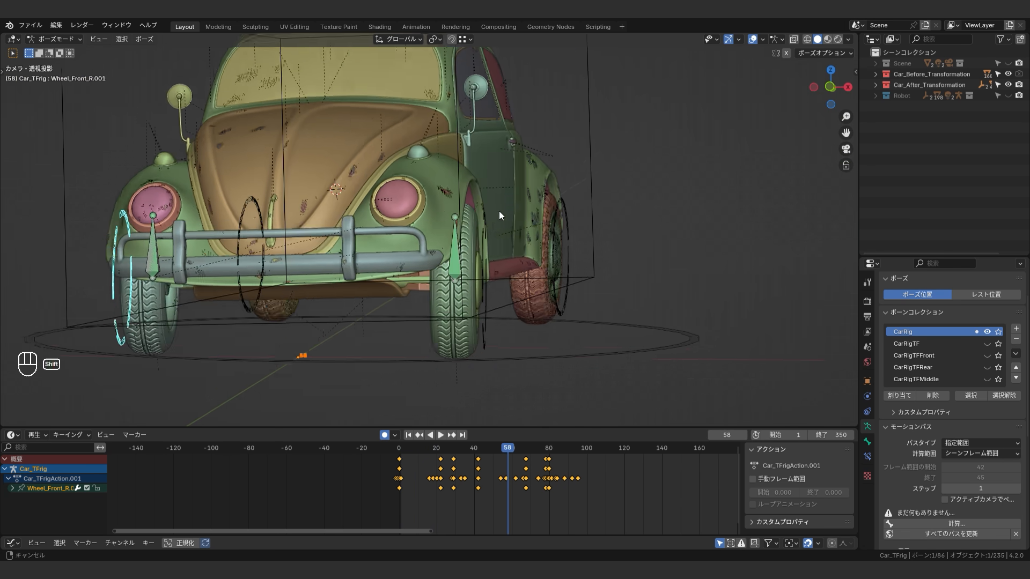
pyautogui.press('KP_0')
pyautogui.scroll(-5, 461, 265)
pyautogui.press('space')
pyautogui.hotkey('shift', 'Left')
pyautogui.scroll(6, 483, 272)
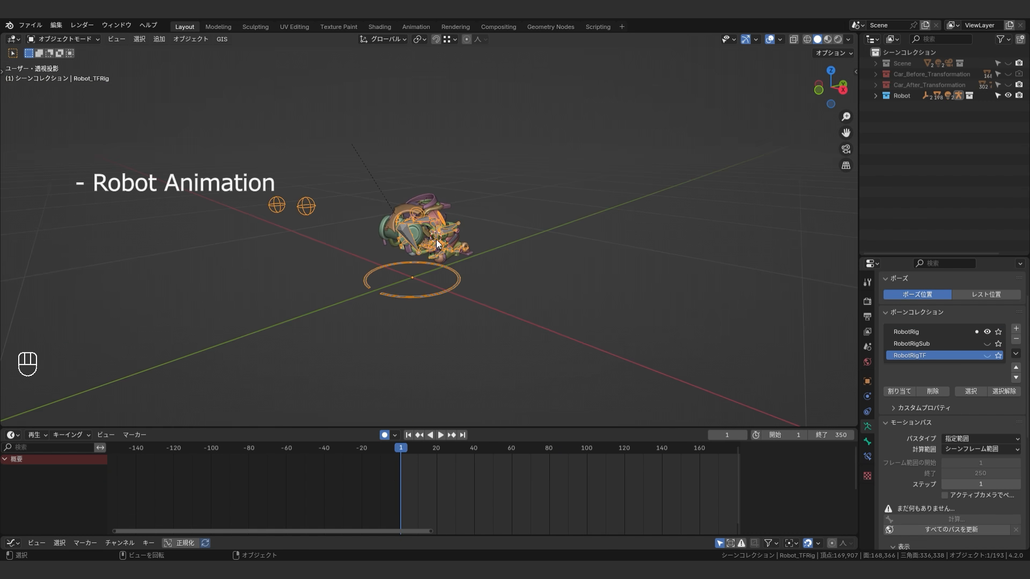
# Enter Pose Mode on Robot_TFRig and clear the rotation and location of all visible bones
pyautogui.hotkey('ctrl', 'Tab')
pyautogui.hotkey('alt', 'r')
pyautogui.hotkey('alt', 'g')
pyautogui.press('a')
pyautogui.scroll(4, 513, 244)
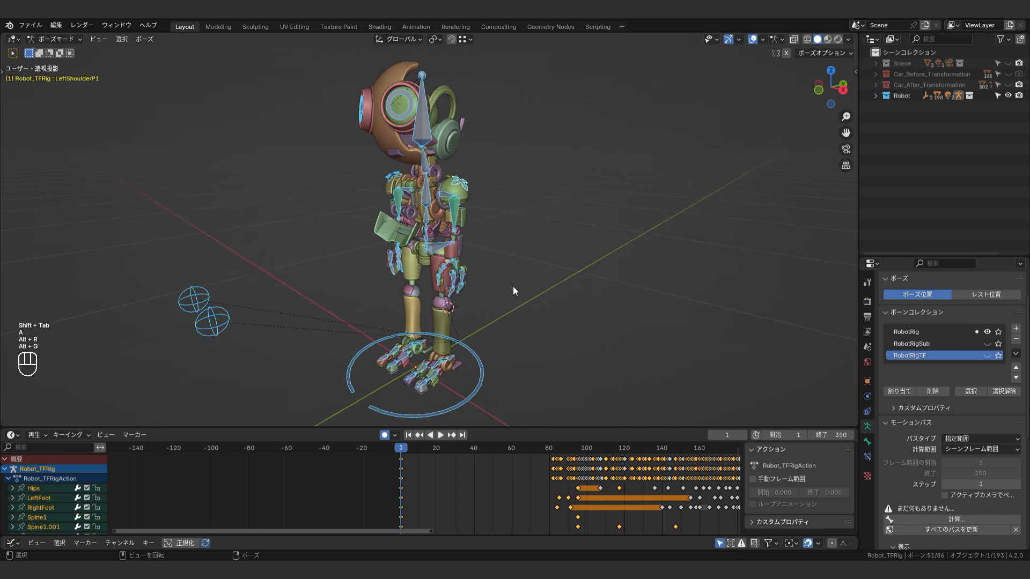
# Show the RobotRigSub and RobotRigTF bones and clear the rotation and location of every robot bone
pyautogui.moveTo(986, 343); pyautogui.dragTo(986, 355)
pyautogui.press('a')
pyautogui.hotkey('alt', 'r')
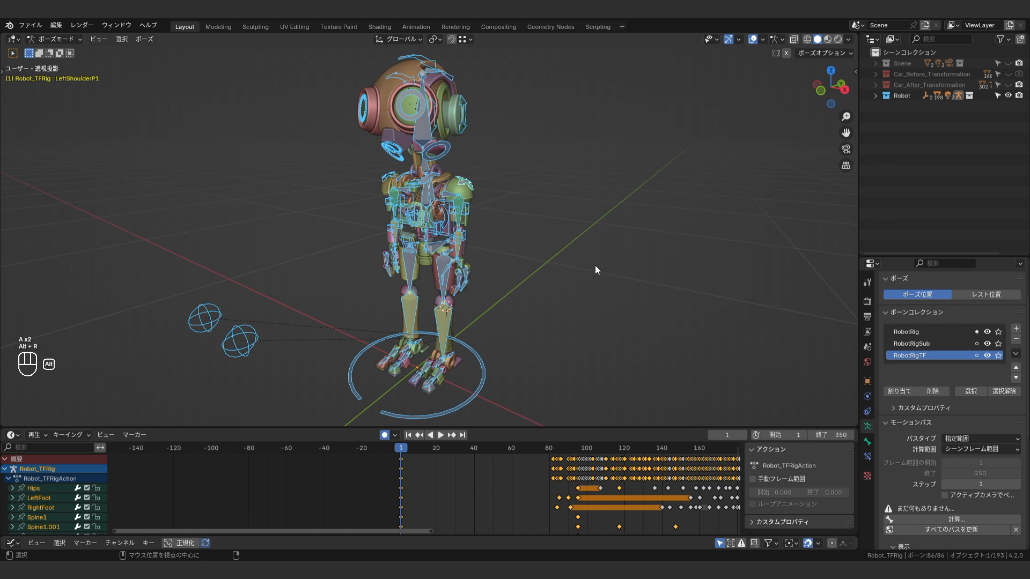
pyautogui.hotkey('alt', 'g')
pyautogui.scroll(2, 522, 268)
pyautogui.moveTo(518, 268); pyautogui.dragTo(700, 279, button='middle')
pyautogui.scroll(-4, 528, 279)
# Undo the pose clearing and the bone collection visibility changes on the robot rig
pyautogui.hotkey('ctrl', 'z')
pyautogui.hotkey('ctrl', 'z')
pyautogui.hotkey('ctrl', 'z')
pyautogui.hotkey('ctrl', 'z')
pyautogui.hotkey('ctrl', 'z')
pyautogui.hotkey('ctrl', 'z')
pyautogui.hotkey('ctrl', 'z')
pyautogui.hotkey('ctrl', 'z')
pyautogui.scroll(5, 644, 286)
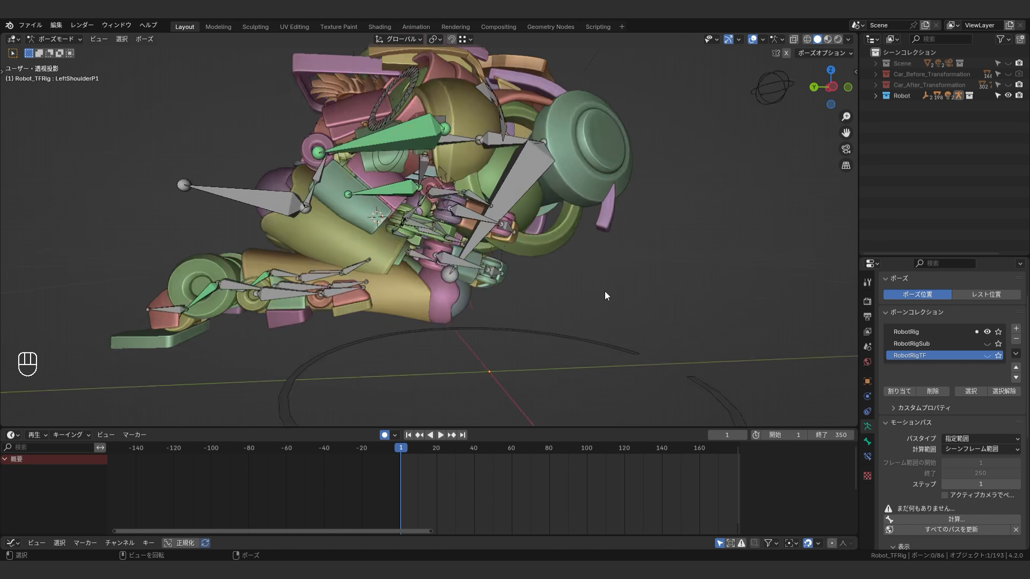
# Try rotating the robot's head bone and undo the rotation
pyautogui.moveTo(604, 291); pyautogui.dragTo(392, 276, button='middle')
pyautogui.click(371, 204)
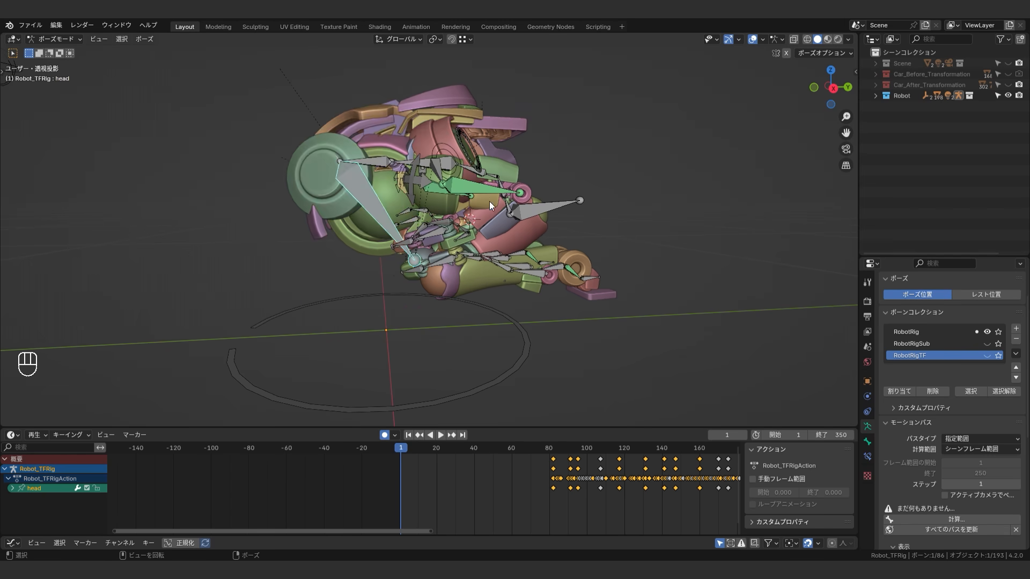
pyautogui.press('r')
pyautogui.click(194, 110)
pyautogui.moveTo(193, 110); pyautogui.dragTo(425, 262, button='middle')
pyautogui.hotkey('ctrl', 'z')
pyautogui.keyDown('shift'); pyautogui.moveTo(425, 262); pyautogui.dragTo(365, 216, button='middle'); pyautogui.keyUp('shift')
# Try moving the robot's LeftFoot bone away from the folded body, and move one further control bone
pyautogui.click(537, 293)
pyautogui.keyDown('shift'); pyautogui.moveTo(536, 293); pyautogui.dragTo(498, 176, button='middle'); pyautogui.keyUp('shift')
pyautogui.press('g')
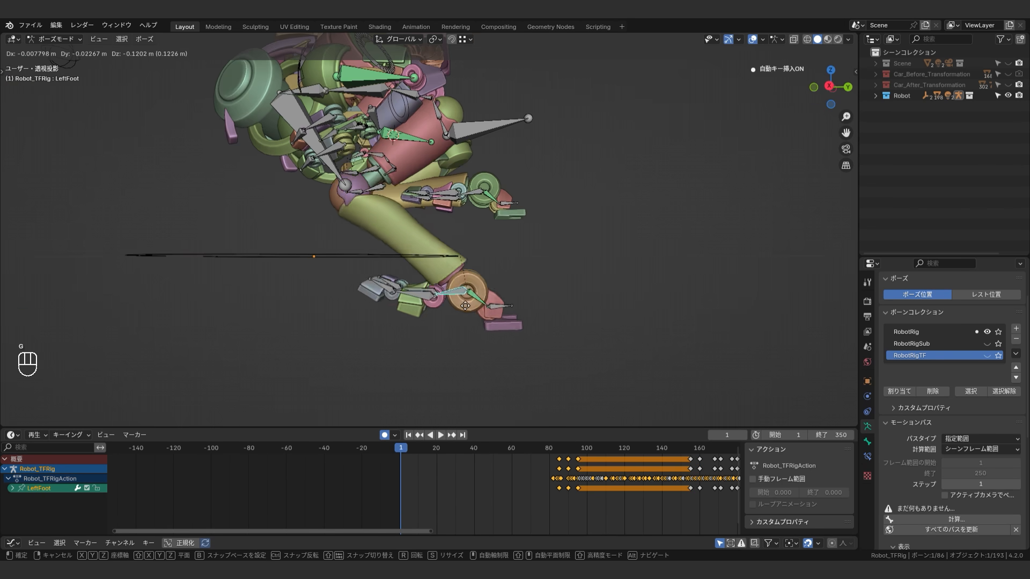
pyautogui.click(628, 355)
pyautogui.moveTo(629, 355); pyautogui.dragTo(291, 220, button='middle')
pyautogui.click(290, 220)
pyautogui.press('g')
pyautogui.click(225, 158)
pyautogui.moveTo(226, 158); pyautogui.dragTo(361, 290, button='middle')
# Try rotating further robot control bones, including Spine1.001 by 75.7°
pyautogui.click(348, 274)
pyautogui.press('r')
pyautogui.click(361, 245)
pyautogui.moveTo(361, 244); pyautogui.dragTo(482, 185, button='middle')
pyautogui.click(482, 186)
pyautogui.press('r')
pyautogui.click(440, 183)
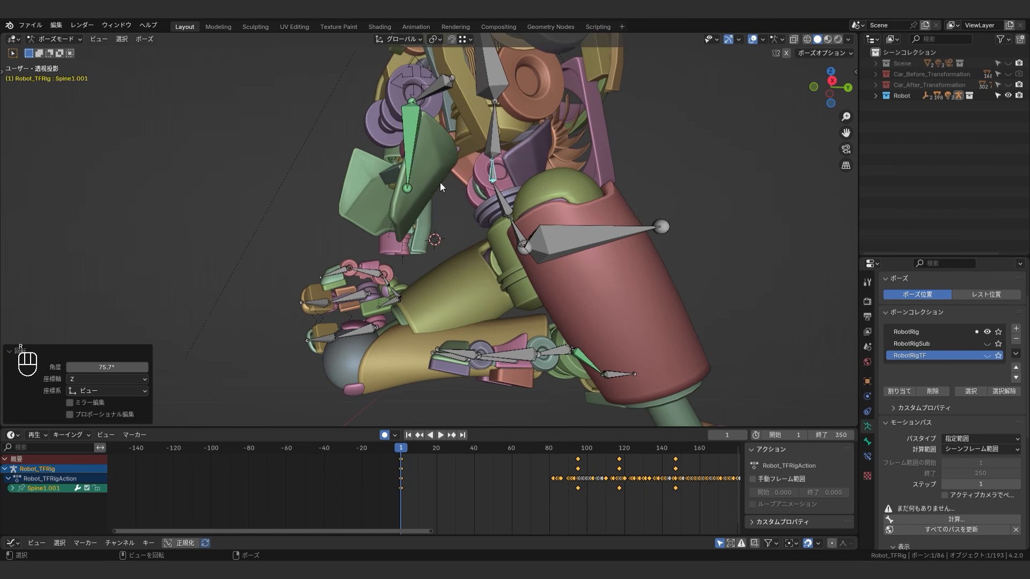
pyautogui.click(413, 177)
# Undo all the test moves and rotations on the robot's bones back to the folded pose
pyautogui.moveTo(413, 177); pyautogui.dragTo(475, 253, button='middle')
pyautogui.scroll(-3, 619, 259)
pyautogui.hotkey('ctrl', 'z')
pyautogui.hotkey('ctrl', 'z')
pyautogui.hotkey('ctrl', 'z')
pyautogui.hotkey('ctrl', 'z')
pyautogui.hotkey('ctrl', 'z')
pyautogui.hotkey('ctrl', 'z')
pyautogui.hotkey('ctrl', 'z')
pyautogui.hotkey('ctrl', 'z')
pyautogui.hotkey('ctrl', 'z')
pyautogui.scroll(-2, 430, 285)
pyautogui.hotkey('ctrl', 'z')
pyautogui.scroll(-4, 490, 259)
pyautogui.hotkey('ctrl', 'z')
pyautogui.scroll(4, 489, 259)
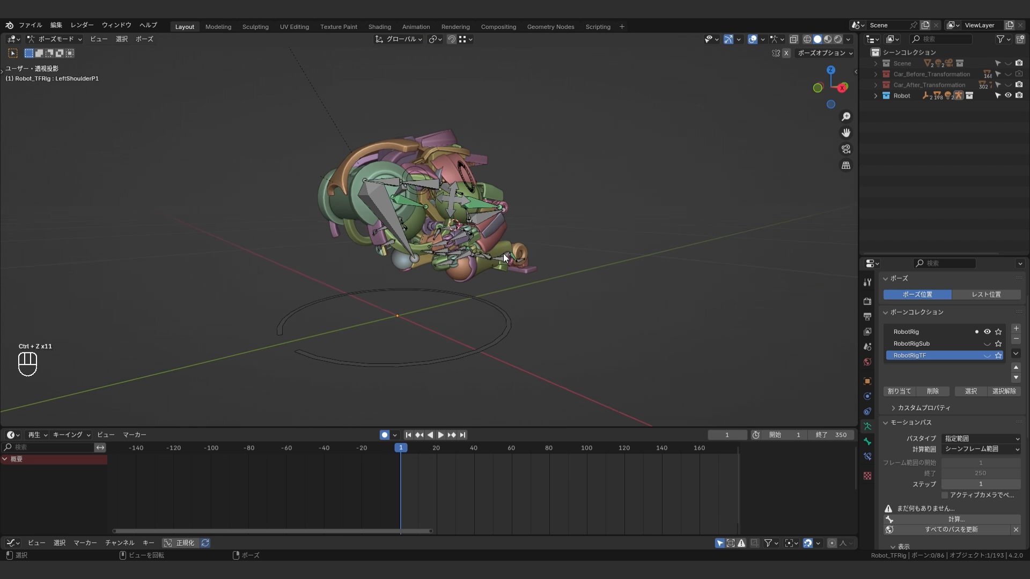
# Play the robot animation and examine the unfolding from several viewing angles
pyautogui.moveTo(644, 254); pyautogui.dragTo(622, 259, button='middle')
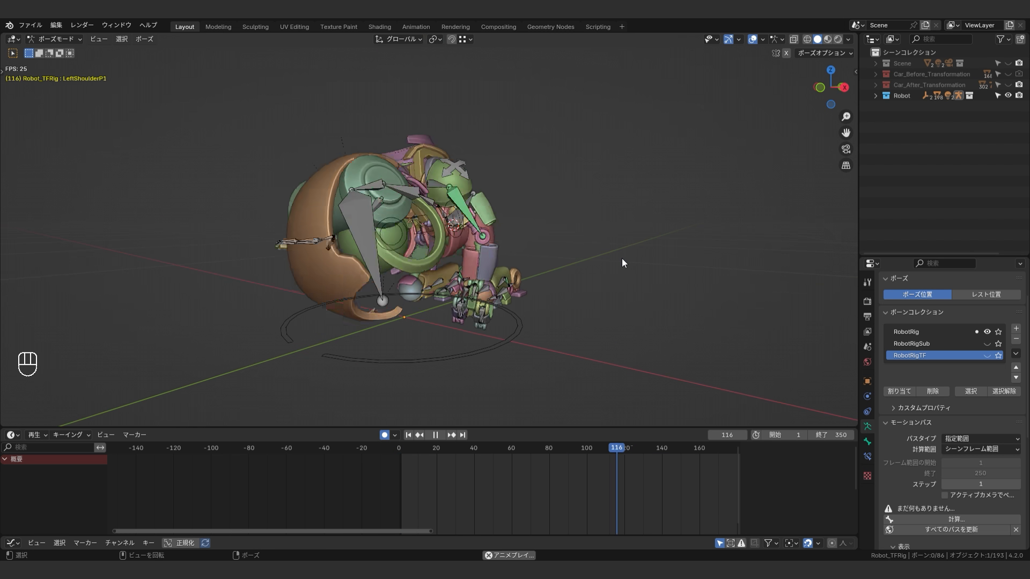
pyautogui.scroll(-2, 588, 260)
pyautogui.moveTo(558, 268); pyautogui.dragTo(577, 340, button='middle')
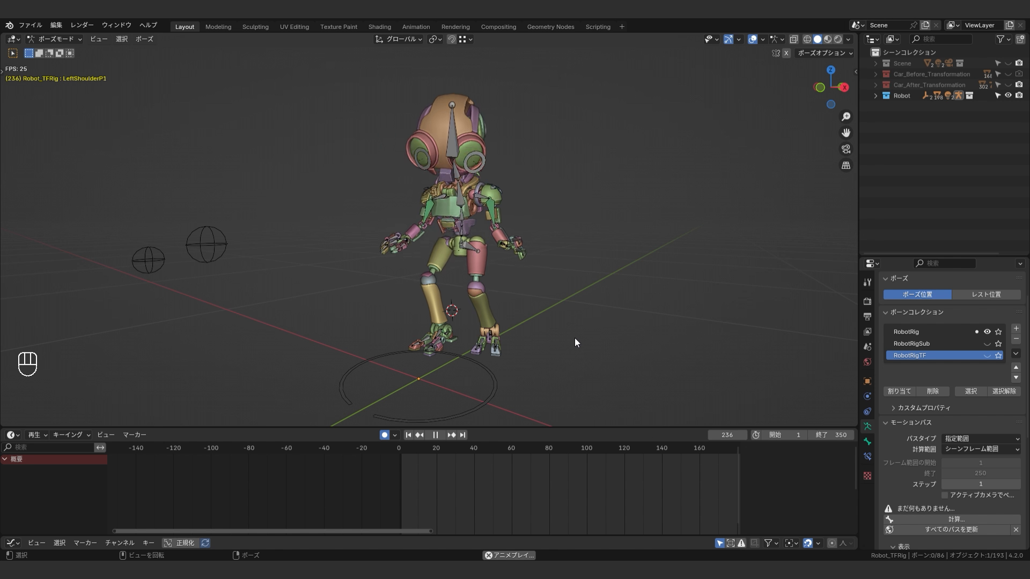
pyautogui.moveTo(472, 324); pyautogui.dragTo(596, 317, button='middle')
pyautogui.keyDown('shift'); pyautogui.moveTo(512, 310); pyautogui.dragTo(511, 252, button='middle'); pyautogui.keyUp('shift')
pyautogui.scroll(3, 510, 252)
pyautogui.scroll(-2, 511, 263)
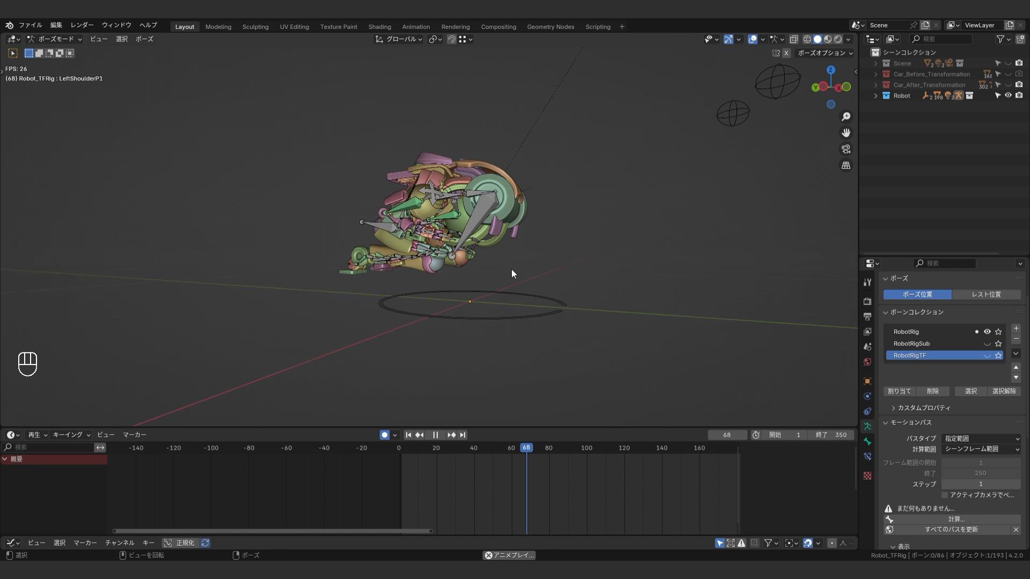
# Scrub through the robot animation to about frame 207, examining the transformation poses from different angles
pyautogui.moveTo(578, 269); pyautogui.dragTo(492, 369, button='middle')
pyautogui.moveTo(549, 444); pyautogui.dragTo(580, 443)
pyautogui.moveTo(512, 352); pyautogui.dragTo(533, 361, button='middle')
pyautogui.moveTo(581, 449); pyautogui.dragTo(604, 448)
pyautogui.moveTo(431, 338); pyautogui.dragTo(536, 397, button='middle')
pyautogui.moveTo(558, 448); pyautogui.dragTo(658, 450)
pyautogui.moveTo(616, 346); pyautogui.dragTo(451, 351, button='middle')
pyautogui.moveTo(664, 449); pyautogui.dragTo(712, 452)
pyautogui.scroll(-8, 665, 455)
pyautogui.moveTo(575, 457); pyautogui.dragTo(478, 459, button='middle')
pyautogui.moveTo(478, 459); pyautogui.dragTo(524, 455)
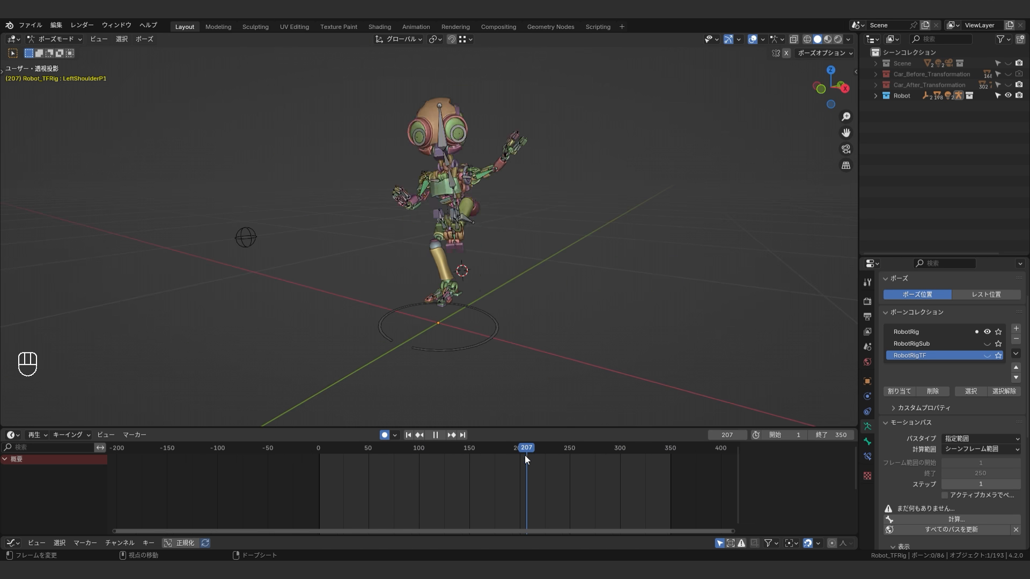
# Hide the RobotRig bones, show the RobotRigTF bones, and go to frame 148
pyautogui.scroll(4, 483, 321)
pyautogui.moveTo(483, 322); pyautogui.dragTo(462, 252, button='middle')
pyautogui.keyDown('shift'); pyautogui.moveTo(462, 252); pyautogui.dragTo(455, 217, button='middle'); pyautogui.keyUp('shift')
pyautogui.click(987, 332)
pyautogui.click(986, 355)
pyautogui.moveTo(332, 295); pyautogui.dragTo(376, 343, button='middle')
pyautogui.scroll(-2, 495, 343)
pyautogui.moveTo(505, 449); pyautogui.dragTo(468, 450)
pyautogui.moveTo(467, 354); pyautogui.dragTo(466, 340, button='middle')
pyautogui.keyDown('shift'); pyautogui.moveTo(467, 340); pyautogui.dragTo(465, 253, button='middle'); pyautogui.keyUp('shift')
pyautogui.scroll(3, 466, 253)
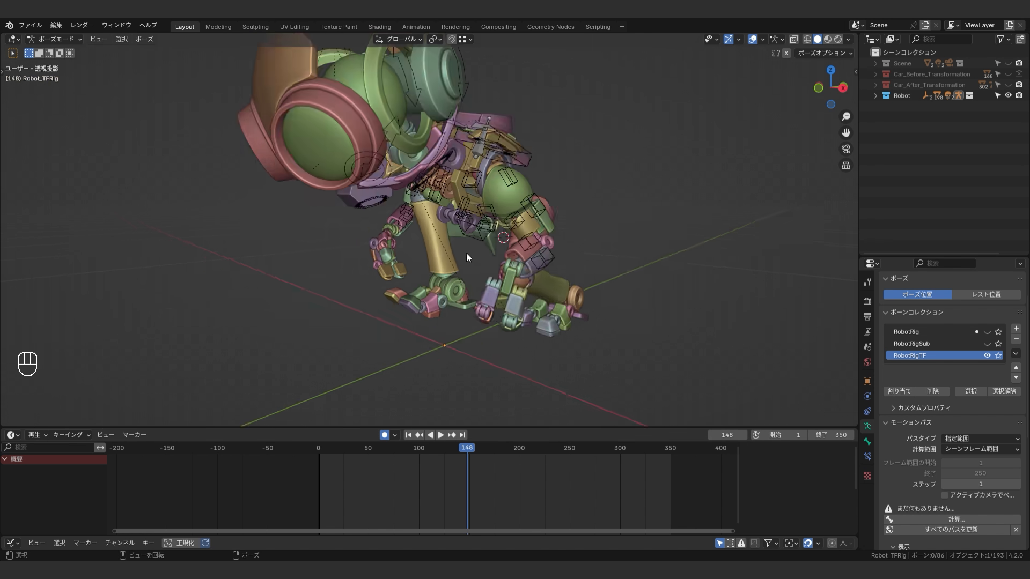
# Select individual RobotRigTF bones, including Spine2N2, and step through the frames to examine how the body parts move
pyautogui.click(486, 212)
pyautogui.keyDown('alt'); pyautogui.scroll(-9, 534, 311); pyautogui.keyUp('alt')
pyautogui.keyDown('alt'); pyautogui.scroll(-5, 546, 250); pyautogui.keyUp('alt')
pyautogui.keyDown('shift'); pyautogui.moveTo(554, 199); pyautogui.dragTo(581, 234, button='middle'); pyautogui.keyUp('shift')
pyautogui.keyDown('alt'); pyautogui.scroll(-5, 510, 236); pyautogui.keyUp('alt')
pyautogui.click(317, 240)
pyautogui.scroll(5, 317, 240)
pyautogui.moveTo(317, 240); pyautogui.dragTo(550, 349, button='middle')
pyautogui.scroll(-5, 549, 350)
pyautogui.keyDown('alt'); pyautogui.scroll(-11, 554, 339); pyautogui.keyUp('alt')
pyautogui.moveTo(558, 261); pyautogui.dragTo(579, 264, button='middle')
pyautogui.keyDown('alt'); pyautogui.scroll(-15, 583, 264); pyautogui.keyUp('alt')
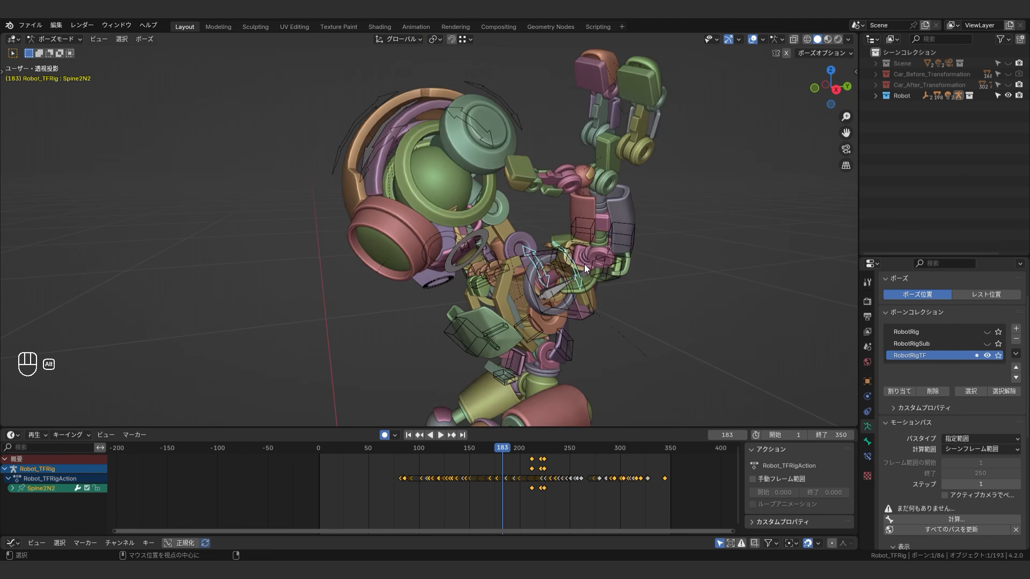
pyautogui.keyDown('alt'); pyautogui.scroll(-20, 584, 264); pyautogui.keyUp('alt')
pyautogui.scroll(8, 607, 276)
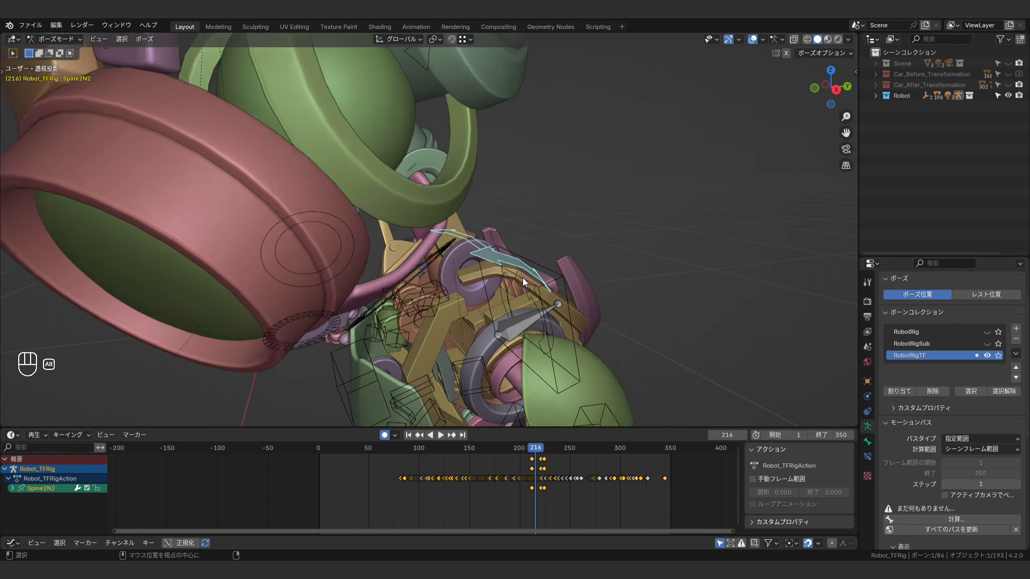
# Select the Spine2N1 bone and step forward to frame 246 to examine its movement
pyautogui.keyDown('alt'); pyautogui.scroll(-8, 543, 282); pyautogui.keyUp('alt')
pyautogui.click(552, 257)
pyautogui.keyDown('alt'); pyautogui.scroll(-8, 600, 248); pyautogui.keyUp('alt')
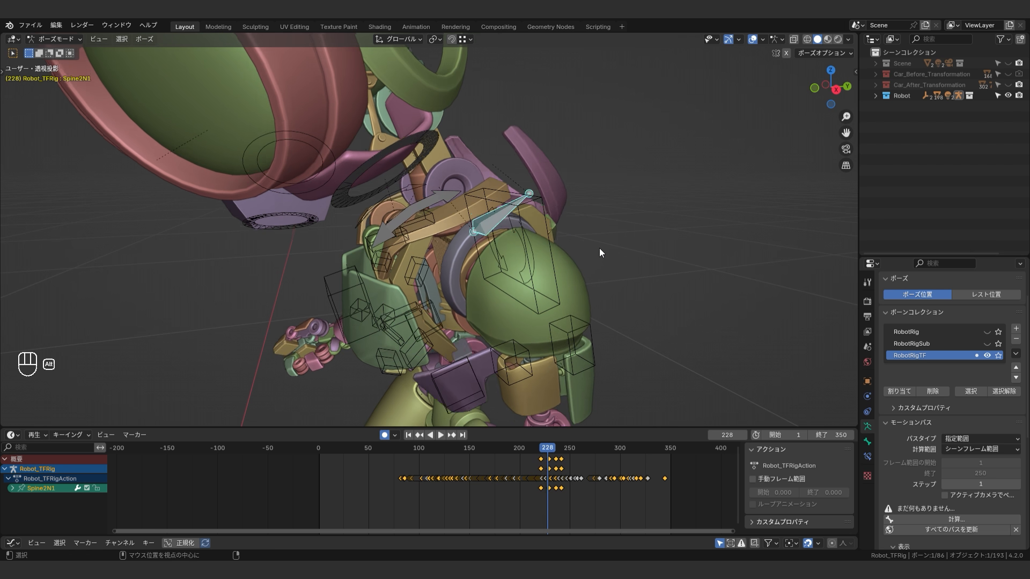
pyautogui.keyDown('alt'); pyautogui.scroll(-16, 600, 247); pyautogui.keyUp('alt')
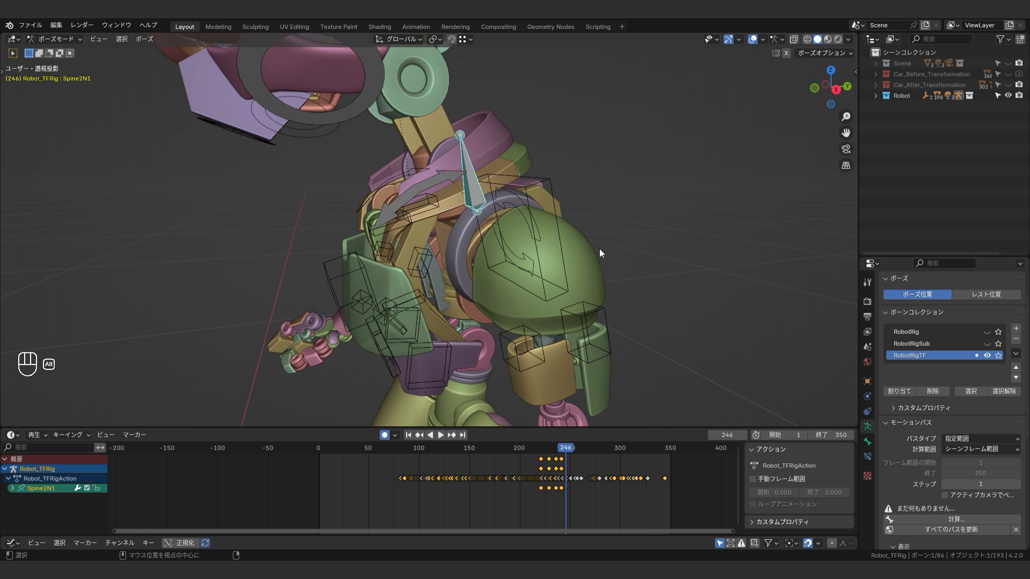
# Select the bones SpineC1 to SpineC4 together, return to an earlier frame, and step forward to frame 257 to examine their folding
pyautogui.keyDown('shift'); pyautogui.moveTo(464, 370); pyautogui.dragTo(441, 205, button='middle'); pyautogui.keyUp('shift')
pyautogui.moveTo(440, 205); pyautogui.dragTo(481, 256, button='middle')
pyautogui.click(348, 225)
pyautogui.keyDown('shift'); pyautogui.click(238, 219); pyautogui.keyUp('shift')
pyautogui.keyDown('shift'); pyautogui.click(236, 183); pyautogui.keyUp('shift')
pyautogui.keyDown('shift'); pyautogui.click(279, 182); pyautogui.keyUp('shift')
pyautogui.moveTo(563, 447); pyautogui.dragTo(536, 317)
pyautogui.keyDown('alt'); pyautogui.scroll(1, 536, 317); pyautogui.keyUp('alt')
pyautogui.moveTo(535, 317); pyautogui.dragTo(741, 234, button='middle')
pyautogui.scroll(-3, 741, 234)
pyautogui.keyDown('alt'); pyautogui.scroll(-11, 479, 239); pyautogui.keyUp('alt')
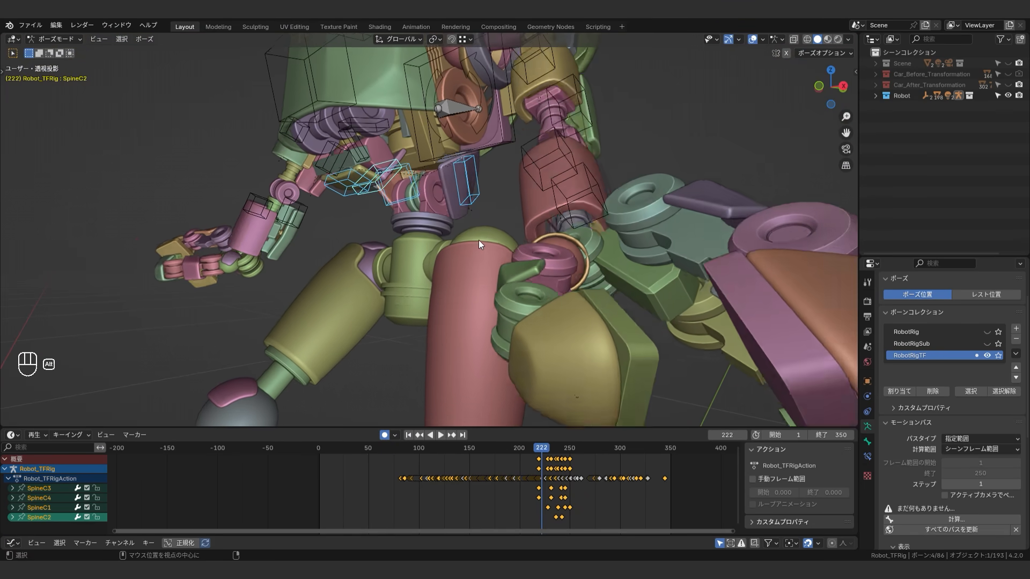
pyautogui.keyDown('alt'); pyautogui.scroll(-17, 501, 243); pyautogui.keyUp('alt')
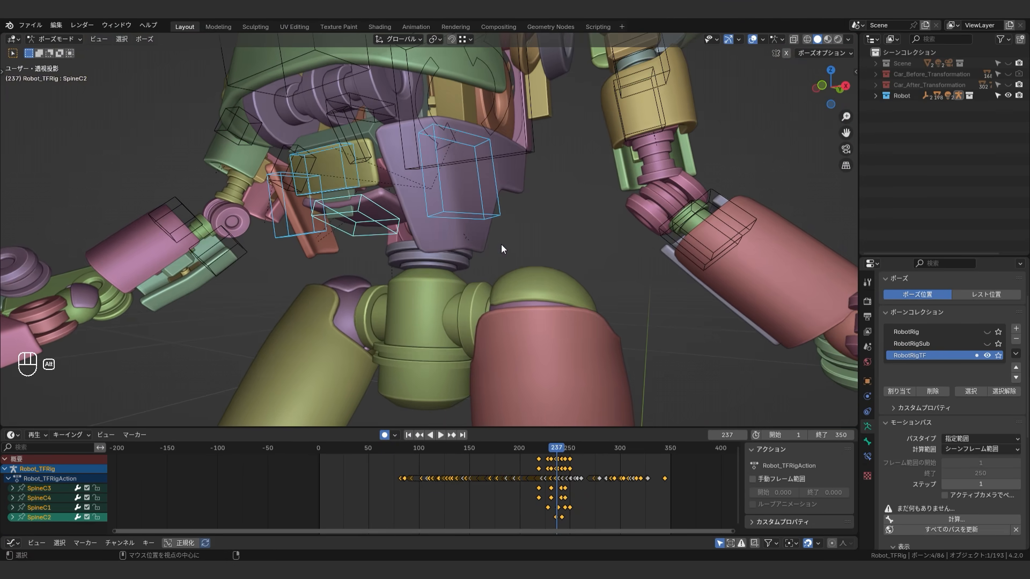
pyautogui.keyDown('alt'); pyautogui.scroll(-13, 501, 244); pyautogui.keyUp('alt')
# Select only the SpineC3 bone and step from frame 219 to frame 247 to examine how its waist panel moves
pyautogui.click(498, 200)
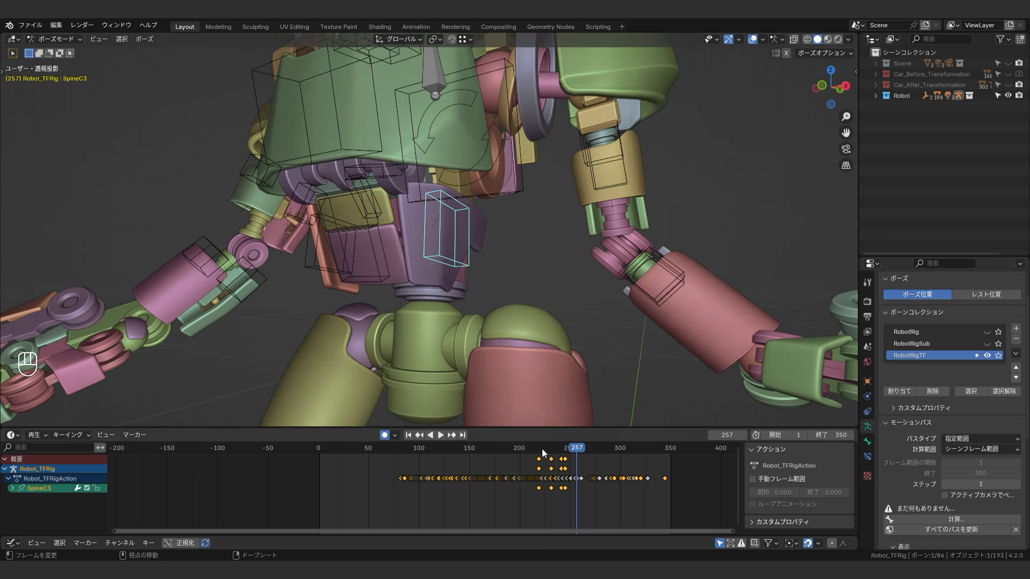
pyautogui.click(539, 448)
pyautogui.press('KP_Decimal')
pyautogui.moveTo(505, 247); pyautogui.dragTo(670, 239, button='middle')
pyautogui.scroll(-9, 670, 238)
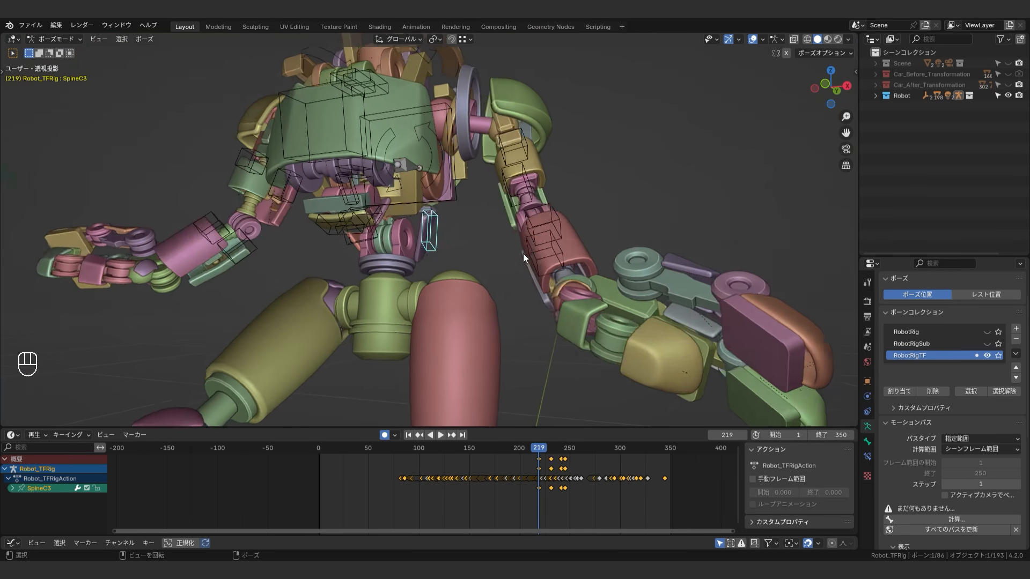
pyautogui.keyDown('alt'); pyautogui.scroll(-4, 525, 254); pyautogui.keyUp('alt')
pyautogui.keyDown('alt'); pyautogui.scroll(-11, 524, 254); pyautogui.keyUp('alt')
pyautogui.scroll(3, 500, 247)
pyautogui.keyDown('shift'); pyautogui.moveTo(483, 221); pyautogui.dragTo(526, 207, button='middle'); pyautogui.keyUp('shift')
pyautogui.keyDown('alt'); pyautogui.scroll(-20, 526, 207); pyautogui.keyUp('alt')
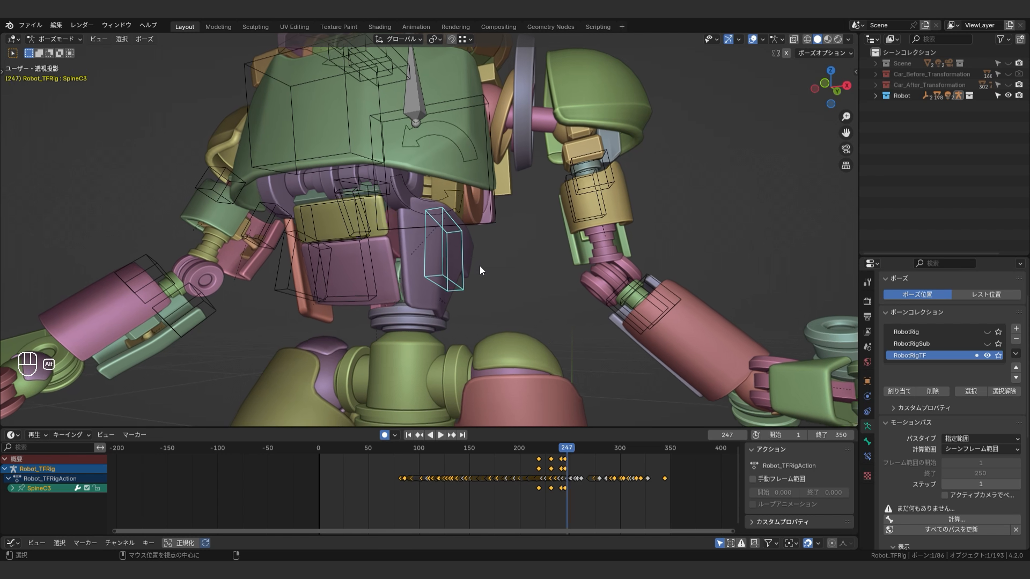
# Step onward to frame 298 while examining the whole robot in its standing pose
pyautogui.keyDown('alt'); pyautogui.scroll(-9, 479, 266); pyautogui.keyUp('alt')
pyautogui.scroll(-4, 519, 258)
pyautogui.keyDown('alt'); pyautogui.scroll(-10, 375, 317); pyautogui.keyUp('alt')
pyautogui.moveTo(520, 259); pyautogui.dragTo(529, 301, button='middle')
pyautogui.keyDown('alt'); pyautogui.scroll(-4, 530, 307); pyautogui.keyUp('alt')
pyautogui.scroll(-1, 529, 301)
pyautogui.moveTo(545, 272); pyautogui.dragTo(555, 263, button='middle')
pyautogui.keyDown('alt'); pyautogui.scroll(-20, 555, 263); pyautogui.keyUp('alt')
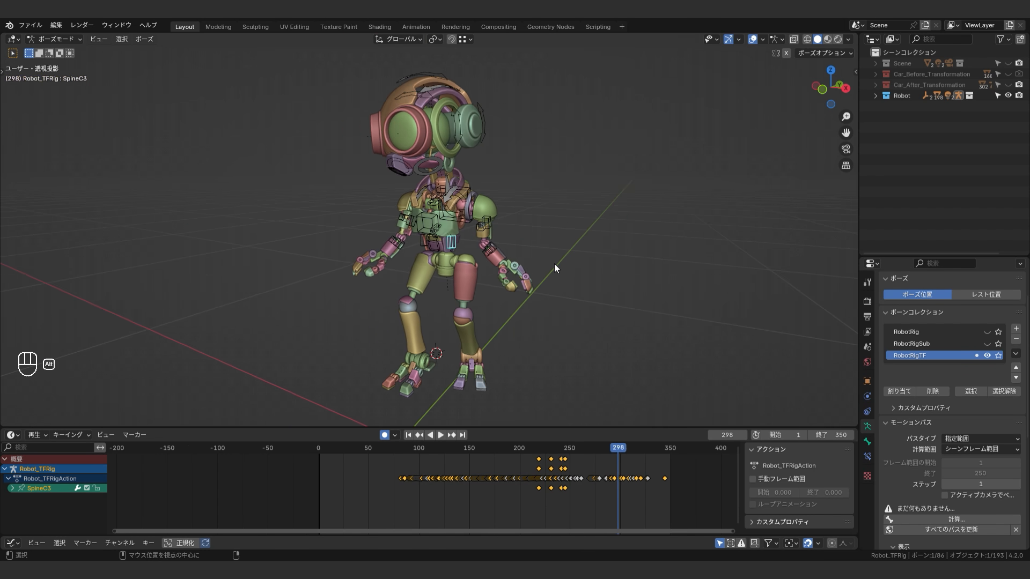
# Play the robot's transformation from the start, including through the camera view, and stop at frame 265
pyautogui.scroll(-1, 498, 257)
pyautogui.press('space')
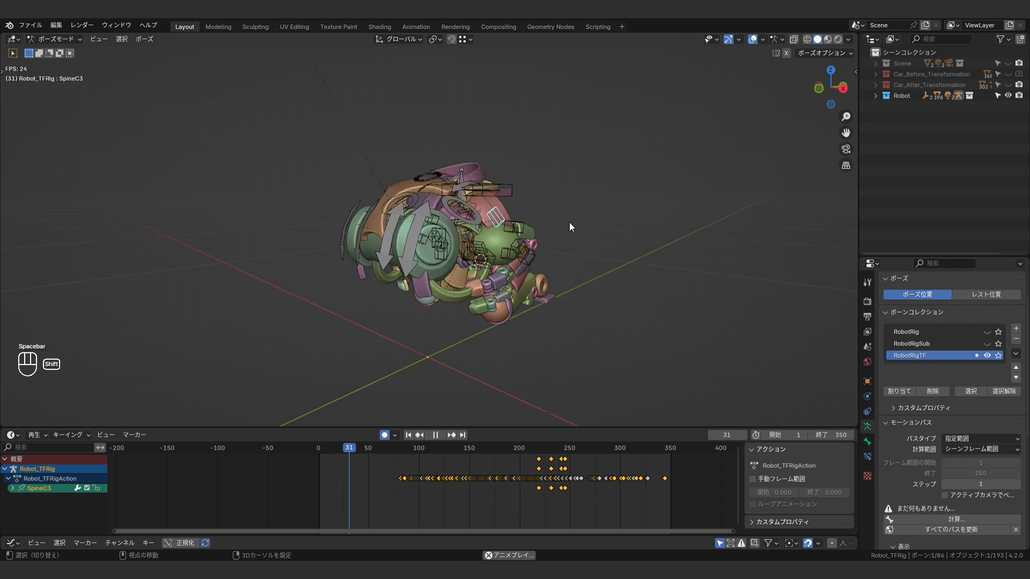
pyautogui.hotkey('shift', 'space')
pyautogui.scroll(-2, 534, 307)
pyautogui.keyDown('shift'); pyautogui.moveTo(535, 308); pyautogui.dragTo(506, 337, button='middle'); pyautogui.keyUp('shift')
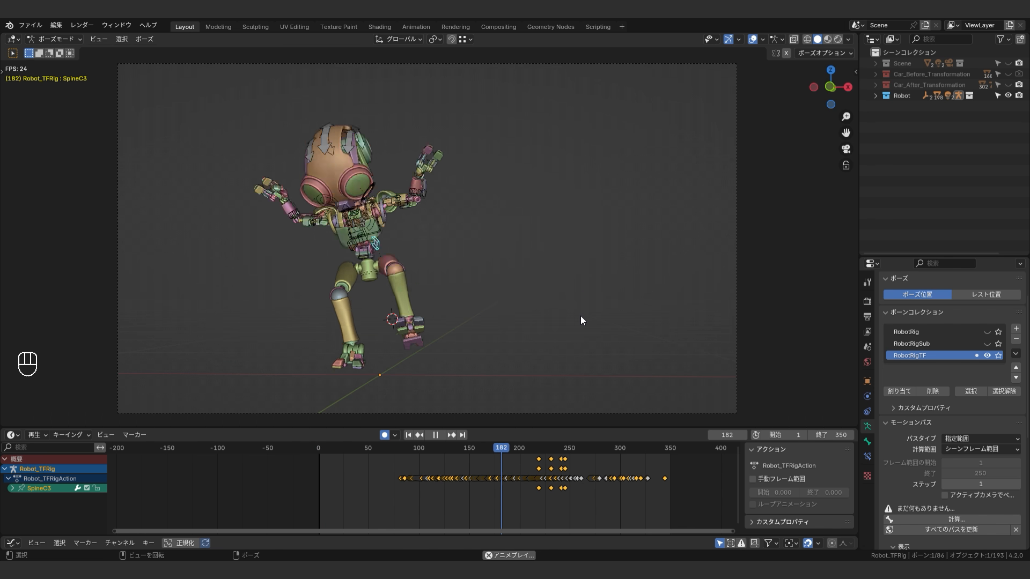
pyautogui.press('space')
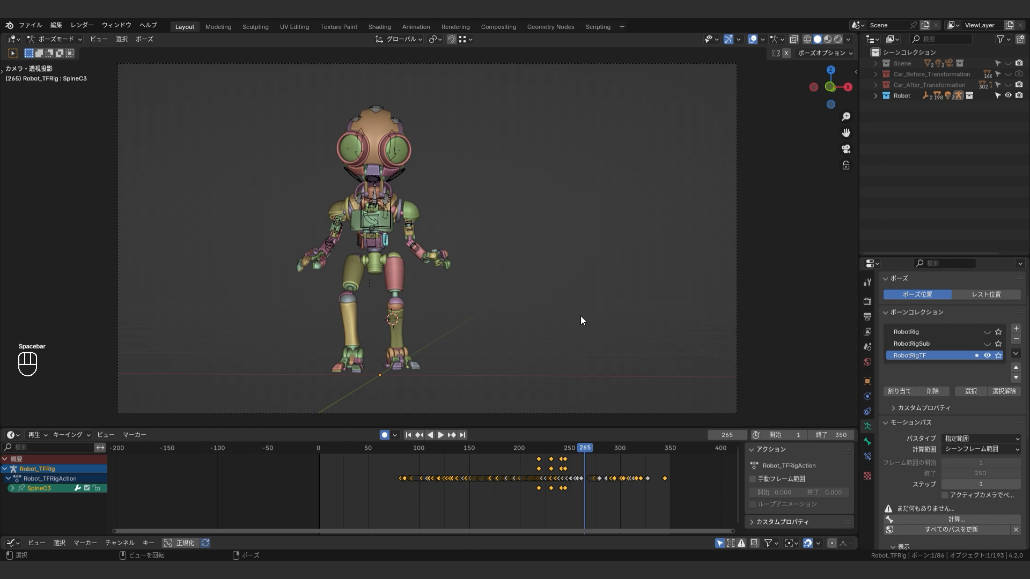
# Leave the camera view, show the Car_After_Transformation collection, and play the animation of car and robot up to frame 240
pyautogui.click(567, 449)
pyautogui.moveTo(567, 448)
pyautogui.mouseDown()
pyautogui.moveTo(537, 449)
pyautogui.moveTo(560, 450)
pyautogui.mouseUp()
pyautogui.moveTo(639, 283); pyautogui.dragTo(663, 304)
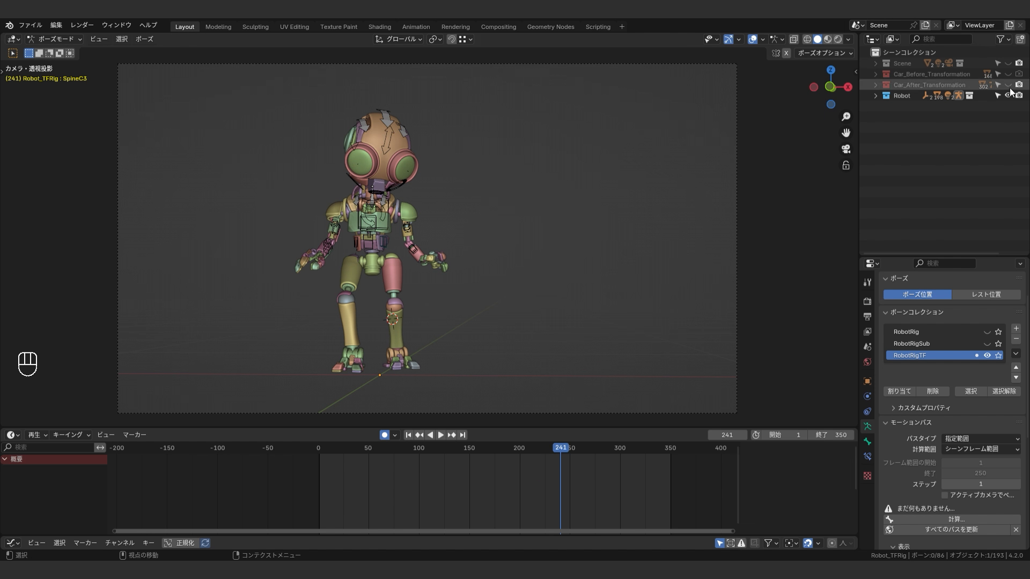
pyautogui.click(846, 149)
pyautogui.click(1008, 84)
pyautogui.hotkey('shift', 'Left')
pyautogui.press('space')
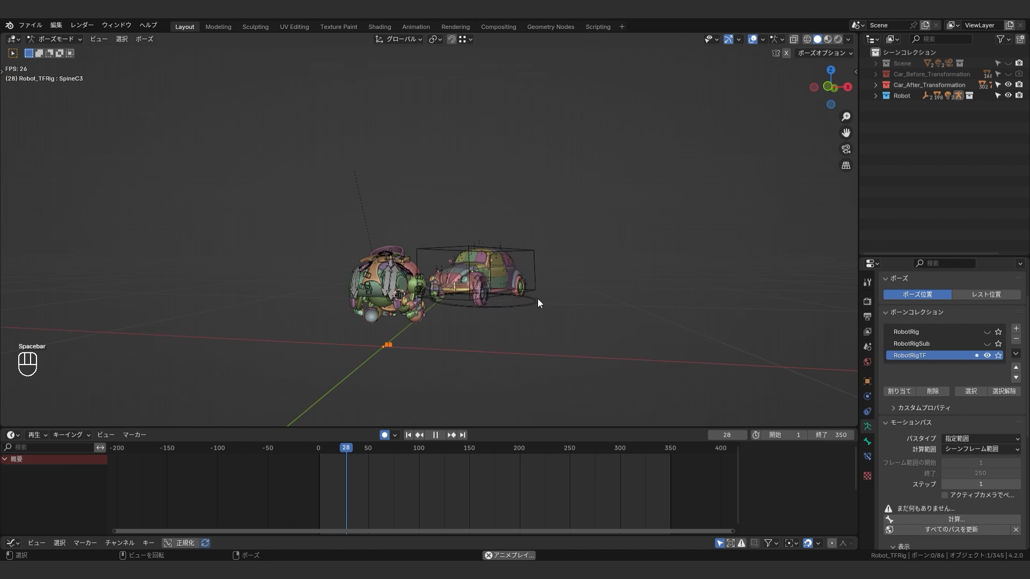
pyautogui.moveTo(538, 299); pyautogui.dragTo(510, 338, button='middle')
pyautogui.press('space')
# Hide the RobotRigTF bones, show the RobotRig bones, and select the robot's Root bone
pyautogui.click(987, 356)
pyautogui.click(987, 332)
pyautogui.click(503, 227)
# In object mode, parent the robot rig to Car_TFrig, and clear the selection
pyautogui.keyDown('shift'); pyautogui.moveTo(510, 338); pyautogui.dragTo(490, 290, button='middle'); pyautogui.keyUp('shift')
pyautogui.hotkey('ctrl', 'Tab')
pyautogui.keyDown('shift'); pyautogui.click(487, 280); pyautogui.keyUp('shift')
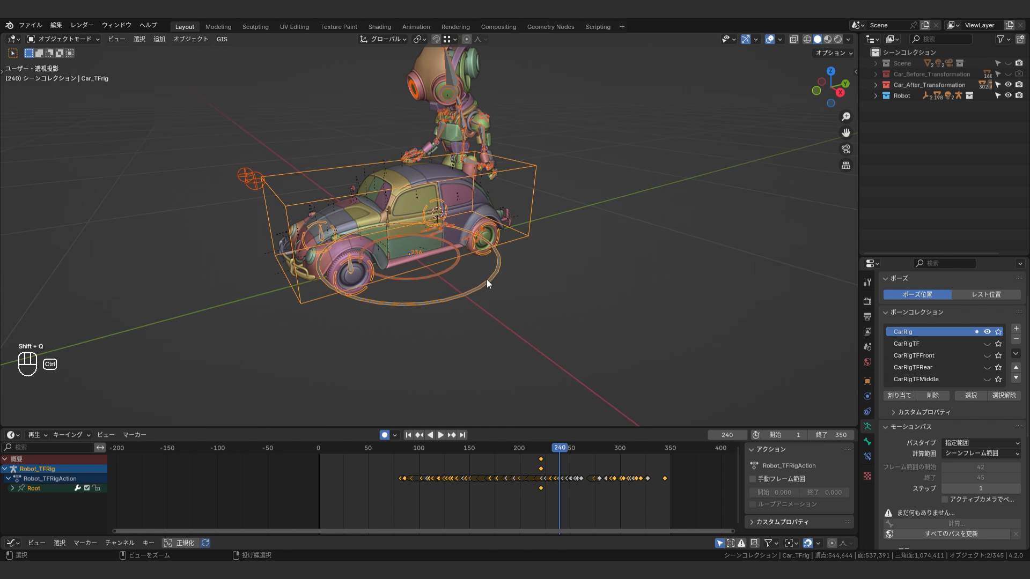
pyautogui.hotkey('ctrl', 'p')
pyautogui.click(488, 288)
pyautogui.click(502, 289)
# Scrub the animation back to frame 68 and select Robot_TFRig inside the car
pyautogui.press('space')
pyautogui.click(449, 448)
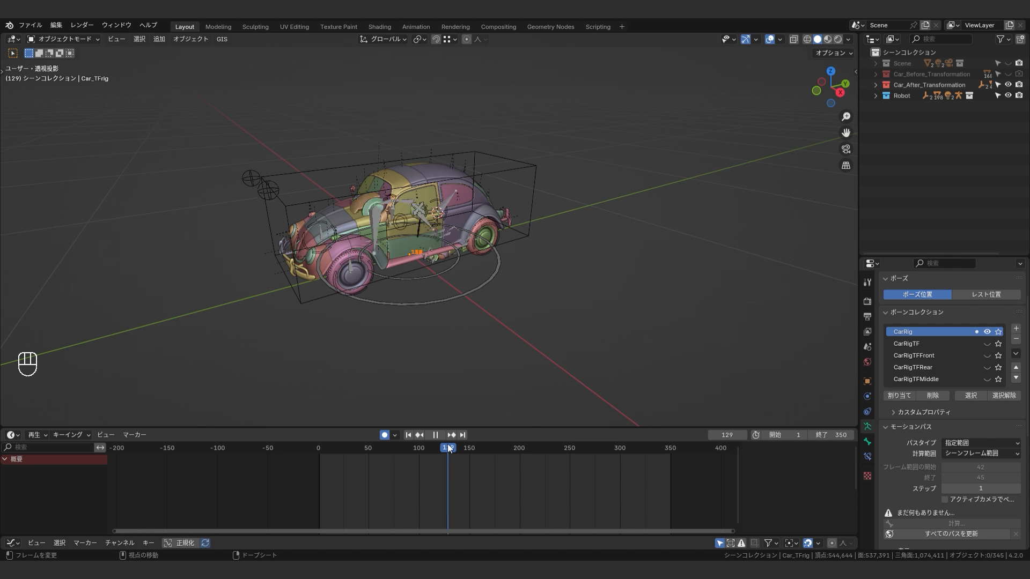
pyautogui.moveTo(416, 448); pyautogui.dragTo(387, 438)
pyautogui.press('space')
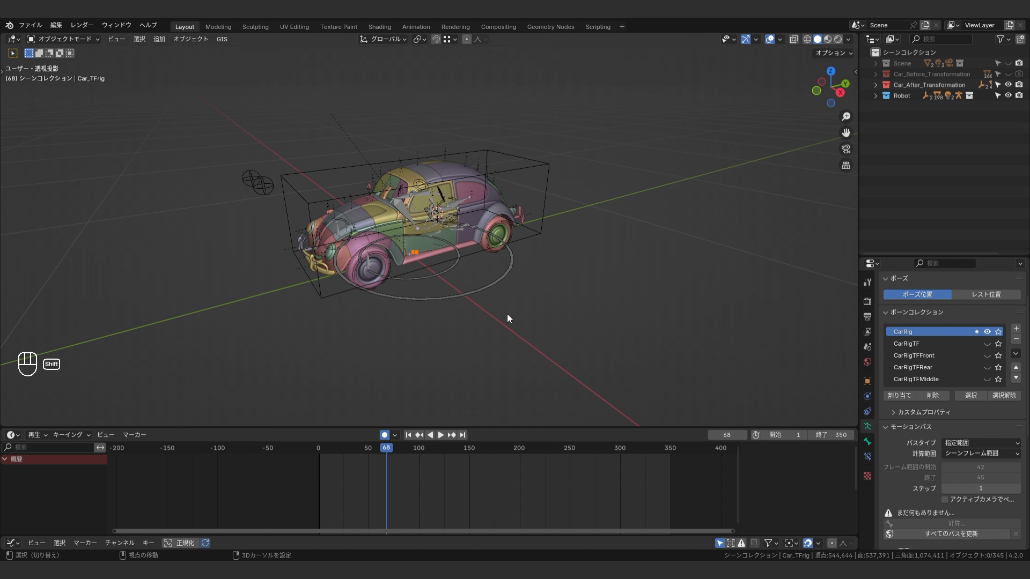
pyautogui.hotkey('shift', 'Tab')
pyautogui.click(460, 261)
pyautogui.click(472, 257)
pyautogui.click(458, 262)
pyautogui.moveTo(460, 264); pyautogui.dragTo(443, 269, button='middle')
pyautogui.scroll(2, 443, 270)
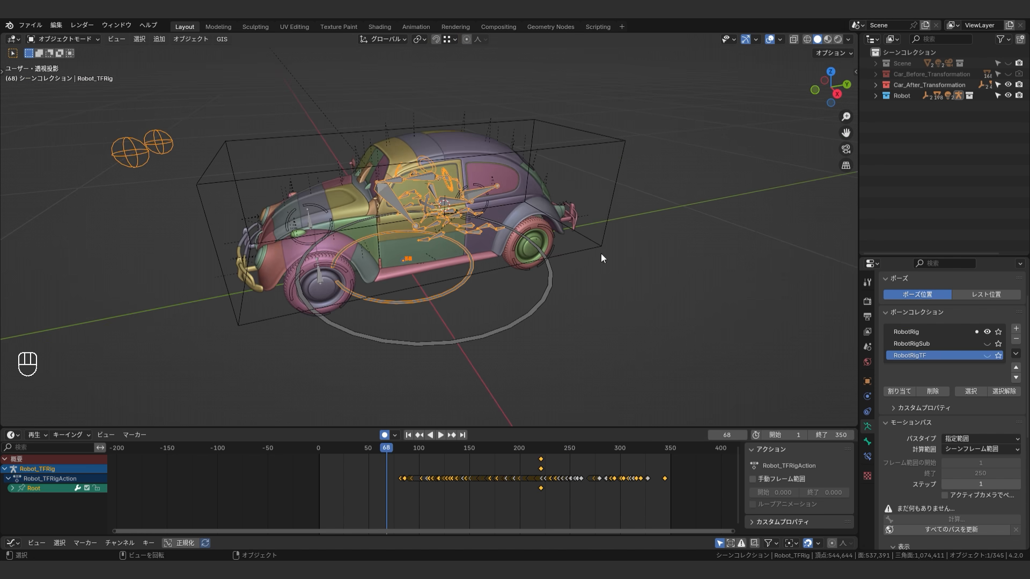
# Parent Robot_TFRig to Car_TFrig again at frame 68, with the car's Root bone active
pyautogui.hotkey('shift', 'Tab')
pyautogui.hotkey('shift', 'q')
pyautogui.click(539, 301)
pyautogui.hotkey('shift', 'Tab')
pyautogui.hotkey('shift', 'q')
pyautogui.click(455, 289)
pyautogui.keyDown('shift'); pyautogui.click(539, 299); pyautogui.keyUp('shift')
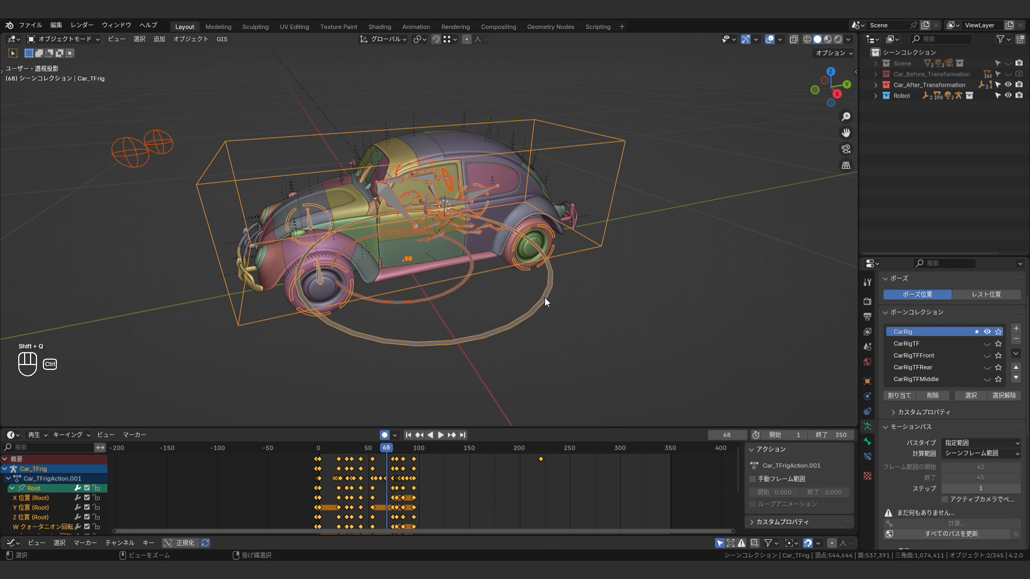
pyautogui.hotkey('ctrl', 'p')
pyautogui.click(536, 360)
pyautogui.click(531, 335)
pyautogui.click(529, 317)
# Scrub the animation back to frame 0 to check how the robot travels with the car
pyautogui.scroll(-3, 483, 332)
pyautogui.keyDown('alt'); pyautogui.scroll(-6, 437, 345); pyautogui.keyUp('alt')
pyautogui.press('space')
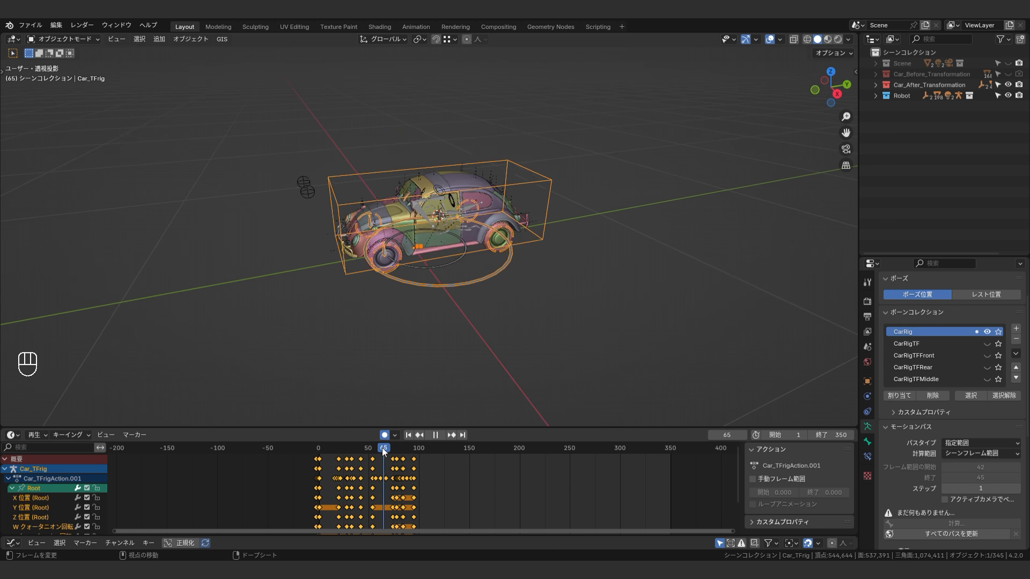
pyautogui.moveTo(382, 447); pyautogui.dragTo(317, 448)
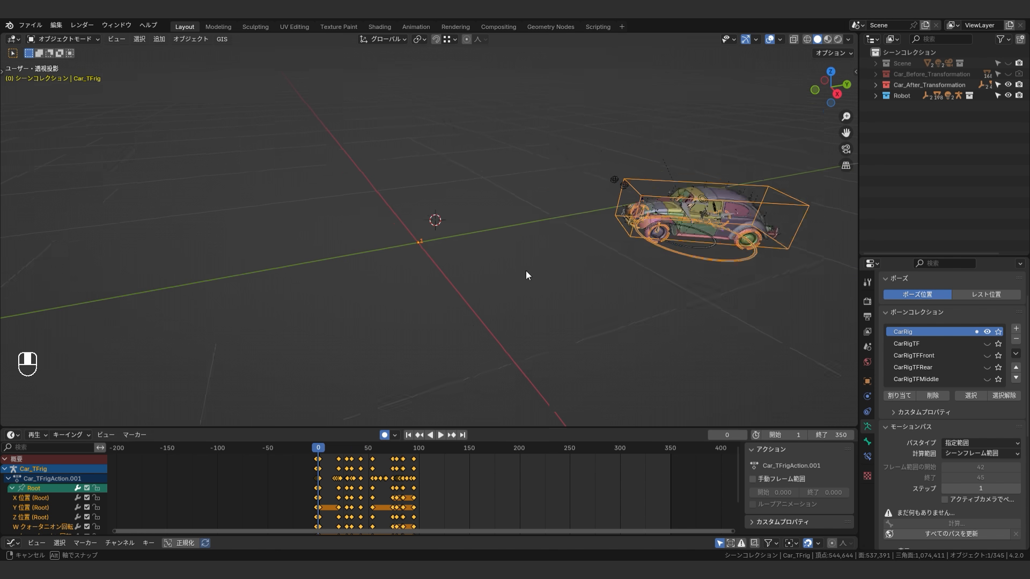
pyautogui.moveTo(526, 271); pyautogui.dragTo(578, 280, button='middle')
# Play the combined car and robot animation to frame 298 and examine the transformation
pyautogui.press('space')
pyautogui.scroll(-5, 578, 280)
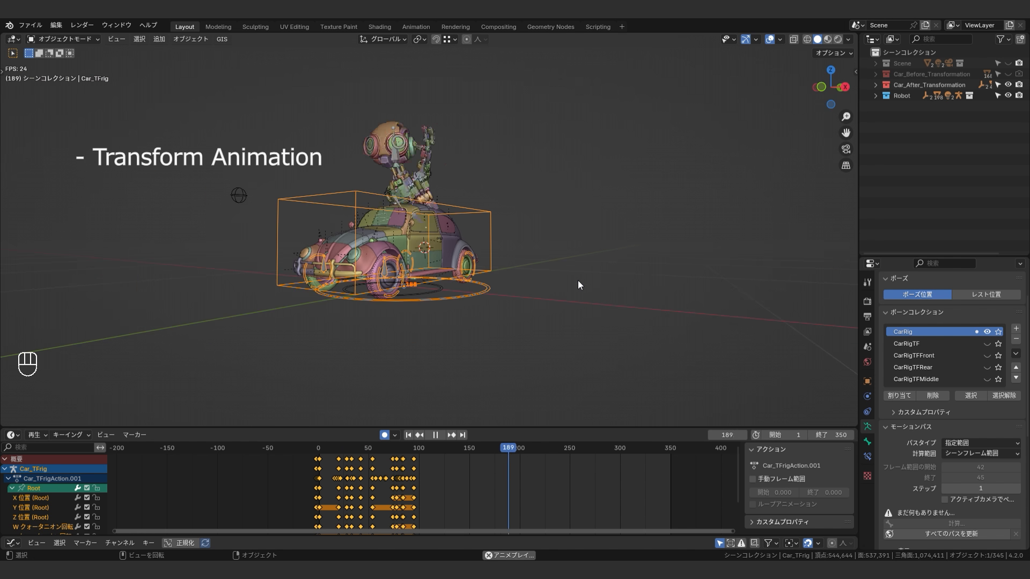
pyautogui.press('space')
pyautogui.press('space')
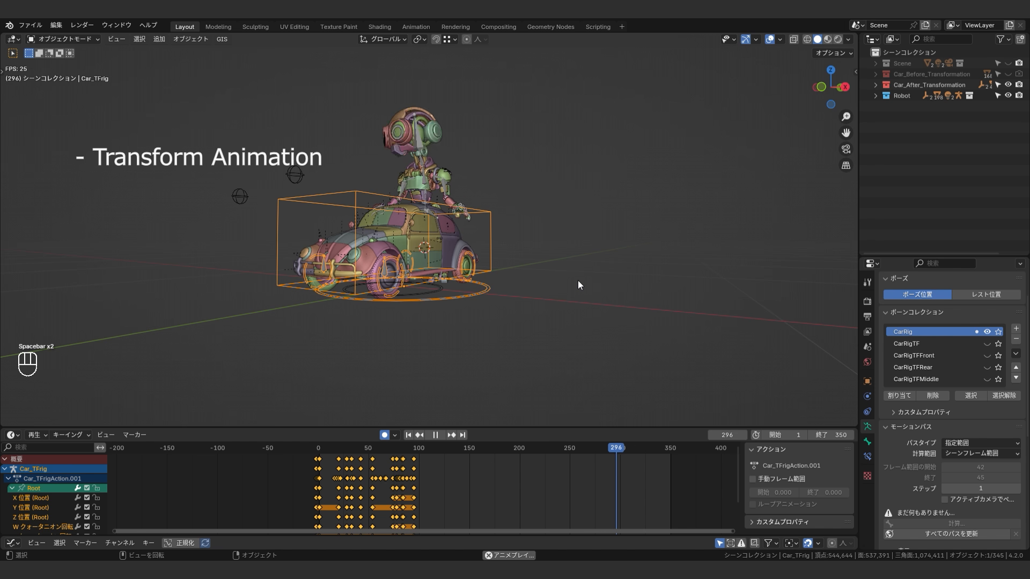
pyautogui.press('space')
pyautogui.moveTo(578, 280); pyautogui.dragTo(567, 305, button='middle')
# Show Car_TFrig's transformation bone collections in turn, and leave only CarRigTFRear visible at frame 1
pyautogui.scroll(4, 458, 215)
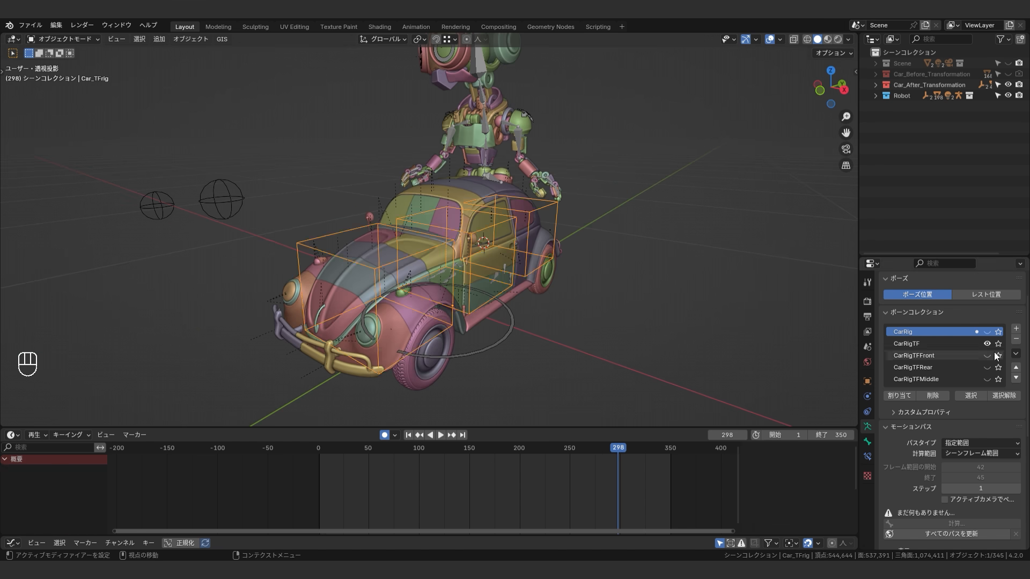
pyautogui.click(987, 356)
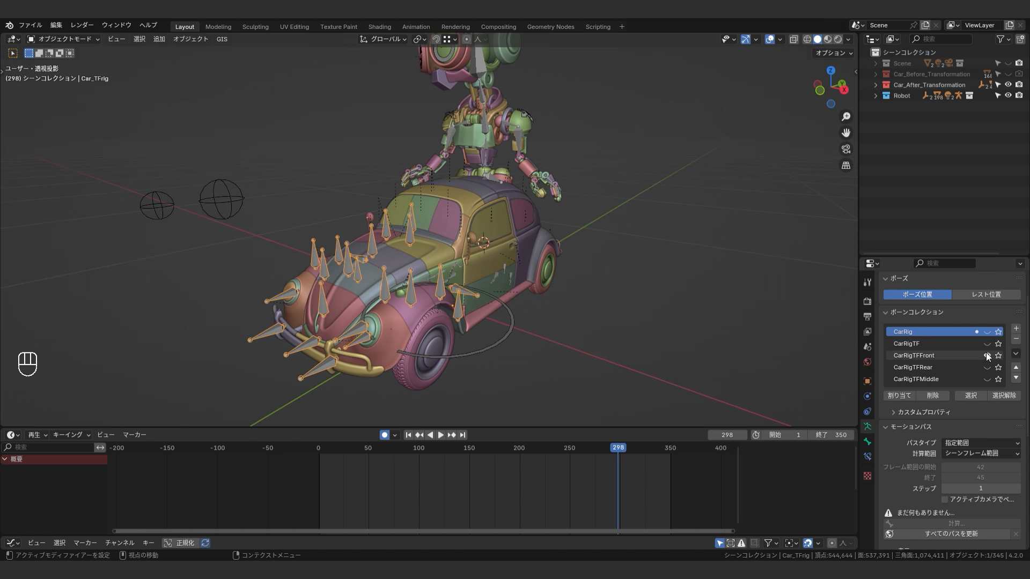
pyautogui.click(987, 368)
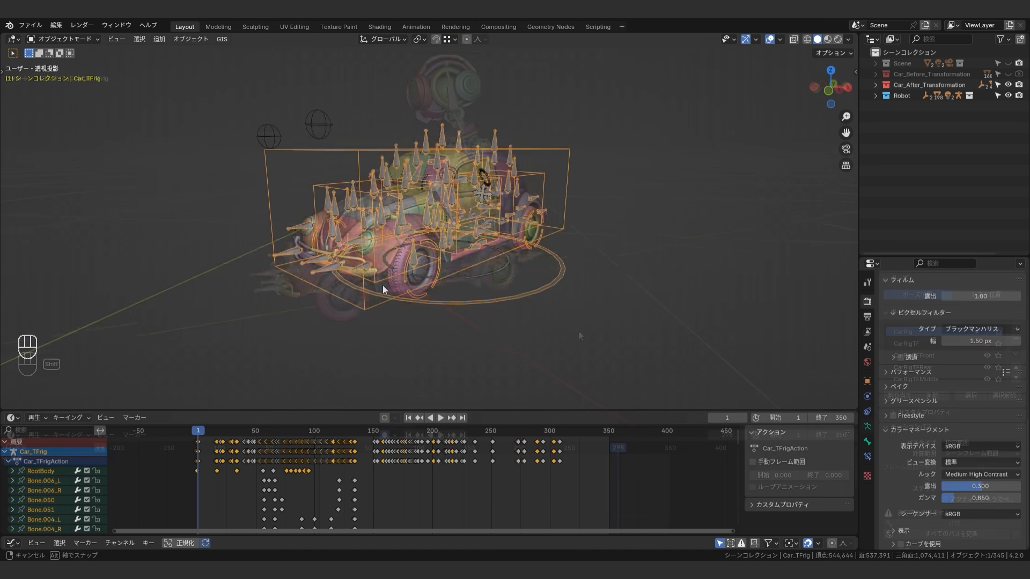
pyautogui.scroll(-5, 370, 290)
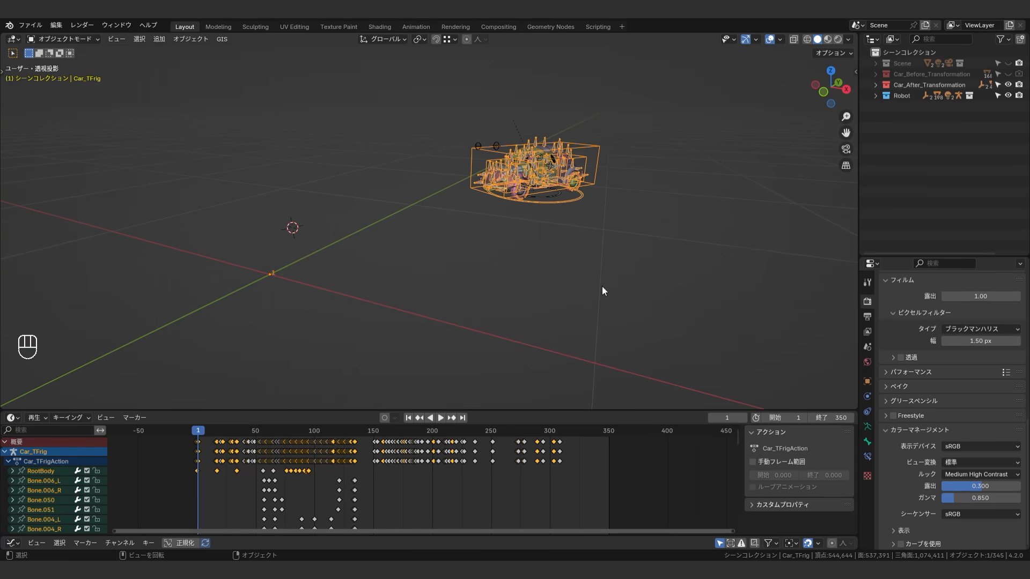
pyautogui.click(867, 428)
pyautogui.press('KP_Decimal')
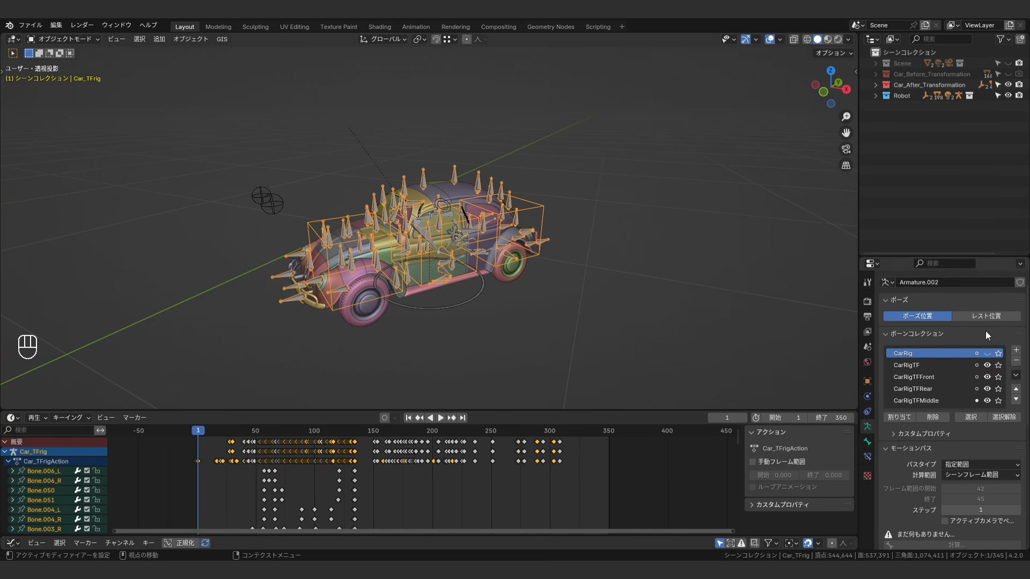
pyautogui.scroll(2, 459, 293)
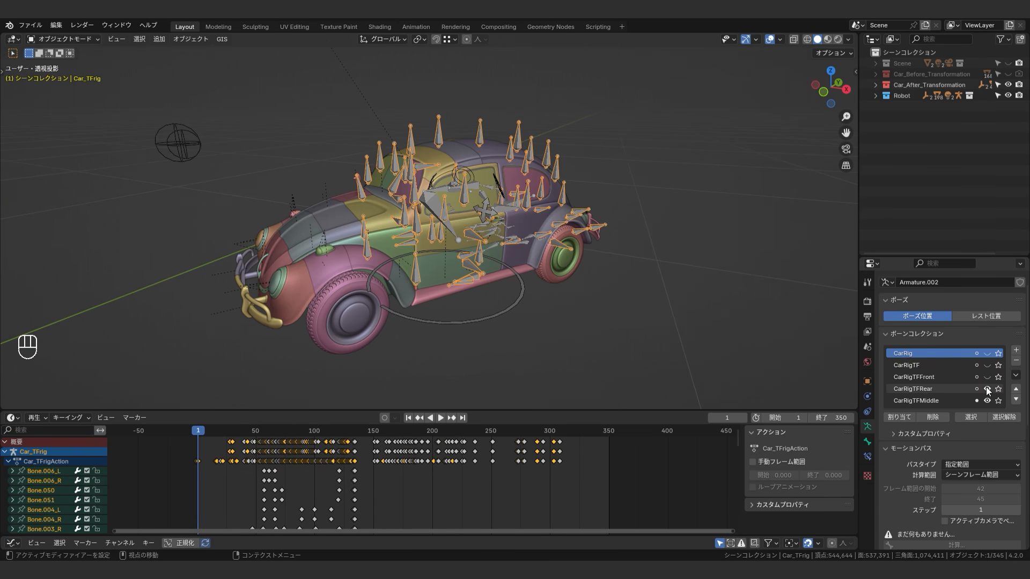
pyautogui.moveTo(617, 317); pyautogui.dragTo(580, 284, button='middle')
pyautogui.scroll(-5, 490, 278)
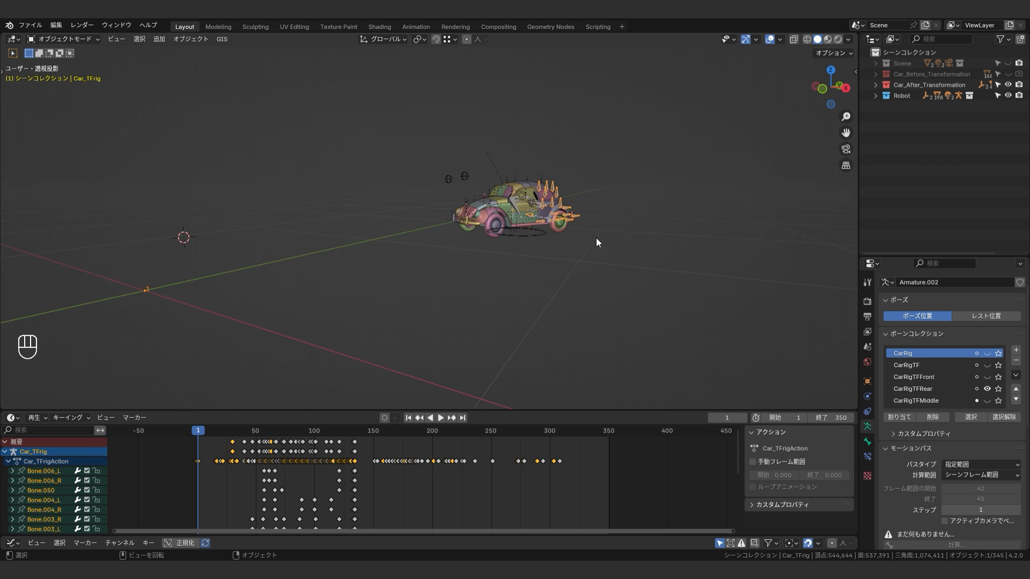
# Play the animation in the camera view to frame 57, and step through nearby frames to examine the car's rear bones
pyautogui.hotkey('shift', 'space')
pyautogui.press('space')
pyautogui.press('space')
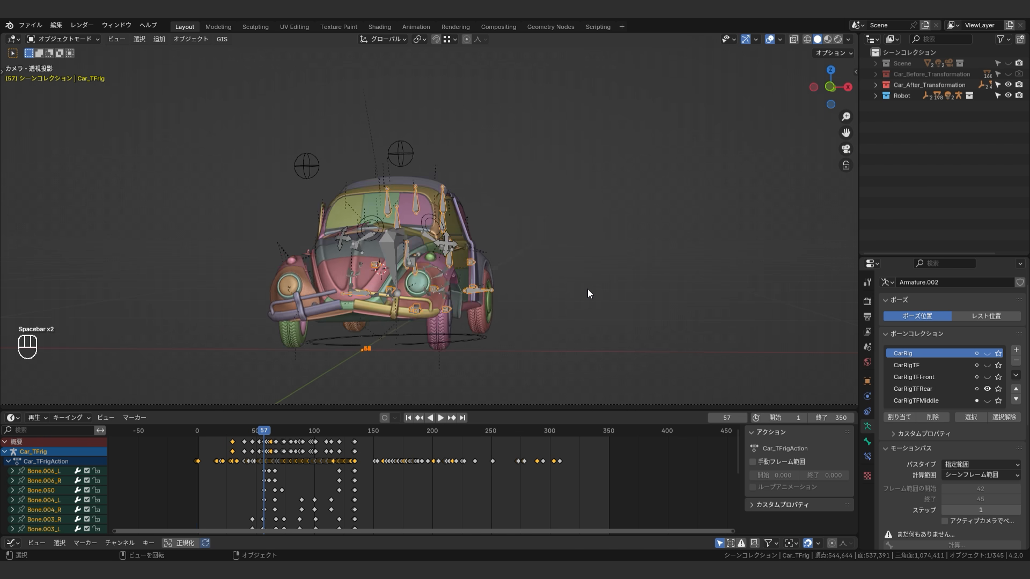
pyautogui.moveTo(587, 290); pyautogui.dragTo(481, 359, button='middle')
pyautogui.click(252, 432)
pyautogui.keyDown('alt'); pyautogui.scroll(-5, 574, 313); pyautogui.keyUp('alt')
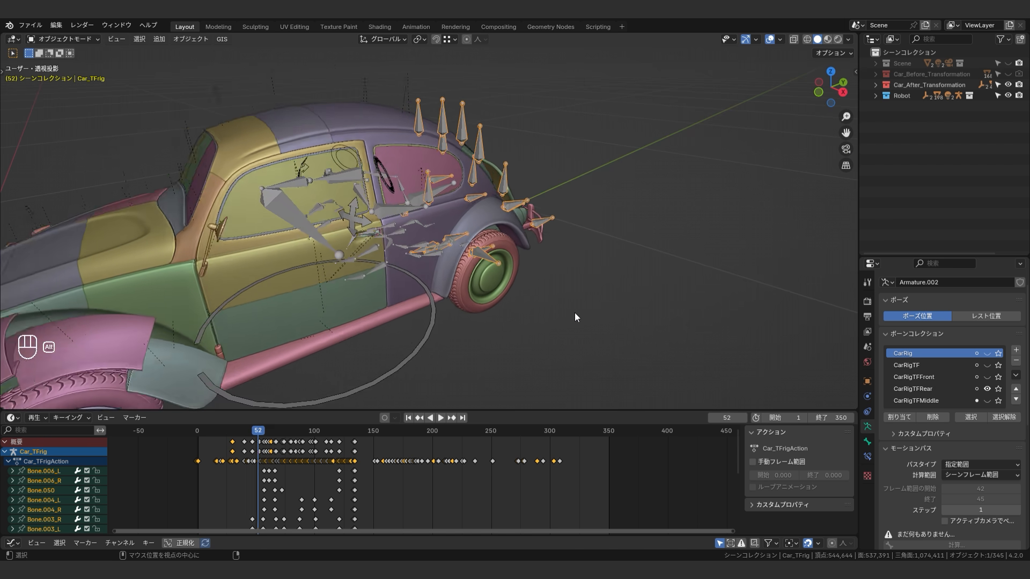
pyautogui.keyDown('alt'); pyautogui.scroll(-4, 574, 313); pyautogui.keyUp('alt')
pyautogui.keyDown('alt'); pyautogui.scroll(4, 418, 327); pyautogui.keyUp('alt')
pyautogui.keyDown('alt'); pyautogui.scroll(-5, 423, 324); pyautogui.keyUp('alt')
# Enter pose mode, select Bone.003_L at the car's rear, and step through the frames to examine how its panel moves
pyautogui.moveTo(422, 324); pyautogui.dragTo(373, 370, button='middle')
pyautogui.keyDown('shift'); pyautogui.moveTo(372, 370); pyautogui.dragTo(505, 243, button='middle'); pyautogui.keyUp('shift')
pyautogui.hotkey('ctrl', 'Tab')
pyautogui.click(533, 189)
pyautogui.keyDown('alt'); pyautogui.scroll(-4, 266, 430); pyautogui.keyUp('alt')
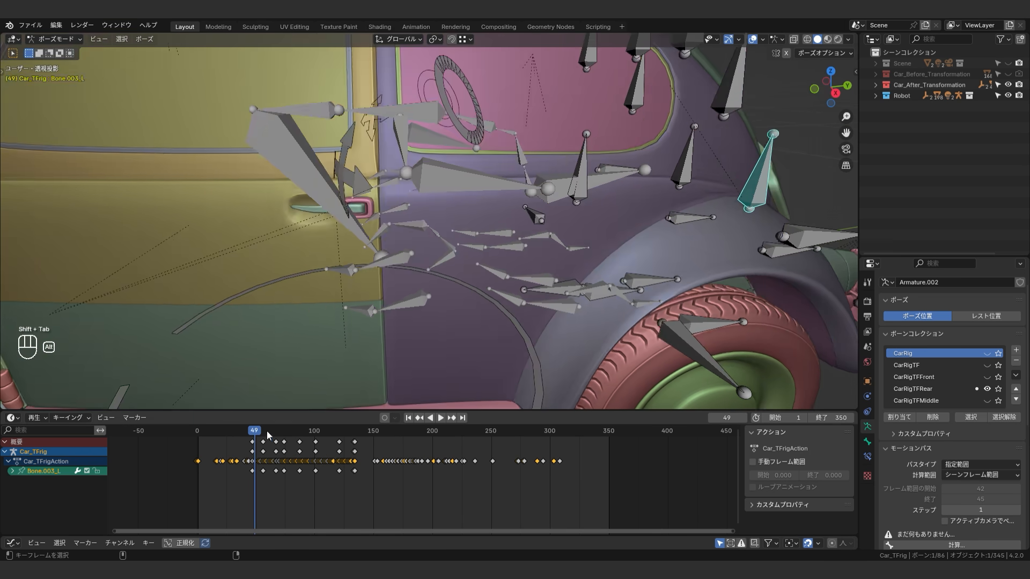
pyautogui.keyDown('alt'); pyautogui.scroll(-6, 290, 427); pyautogui.keyUp('alt')
pyautogui.moveTo(505, 276); pyautogui.dragTo(558, 250, button='middle')
pyautogui.scroll(-3, 559, 250)
pyautogui.scroll(6, 537, 262)
pyautogui.press('KP_Decimal')
pyautogui.scroll(-8, 441, 287)
pyautogui.moveTo(478, 267); pyautogui.dragTo(545, 262, button='middle')
pyautogui.keyDown('alt'); pyautogui.scroll(-19, 408, 298); pyautogui.keyUp('alt')
pyautogui.keyDown('alt'); pyautogui.scroll(12, 545, 262); pyautogui.keyUp('alt')
# Add Bone.003_R to the selection and step through the frames to about 101, examining the rear panels' movement
pyautogui.keyDown('shift'); pyautogui.click(545, 262); pyautogui.keyUp('shift')
pyautogui.scroll(-3, 569, 212)
pyautogui.moveTo(568, 212); pyautogui.dragTo(581, 229, button='middle')
pyautogui.keyDown('alt'); pyautogui.scroll(-18, 581, 230); pyautogui.keyUp('alt')
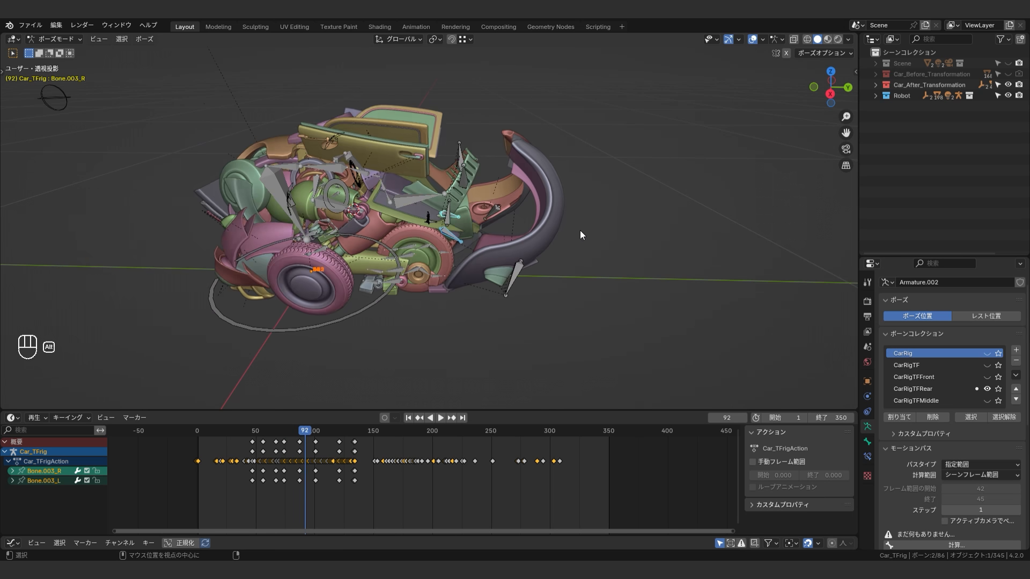
pyautogui.keyDown('alt'); pyautogui.scroll(-16, 581, 230); pyautogui.keyUp('alt')
pyautogui.scroll(8, 459, 246)
pyautogui.keyDown('alt'); pyautogui.scroll(-8, 459, 249); pyautogui.keyUp('alt')
pyautogui.scroll(-7, 459, 249)
pyautogui.keyDown('alt'); pyautogui.scroll(-5, 470, 233); pyautogui.keyUp('alt')
pyautogui.moveTo(459, 249); pyautogui.dragTo(489, 220, button='middle')
pyautogui.keyDown('alt'); pyautogui.scroll(-2, 470, 233); pyautogui.keyUp('alt')
pyautogui.scroll(1, 498, 221)
pyautogui.keyDown('alt'); pyautogui.scroll(10, 497, 246); pyautogui.keyUp('alt')
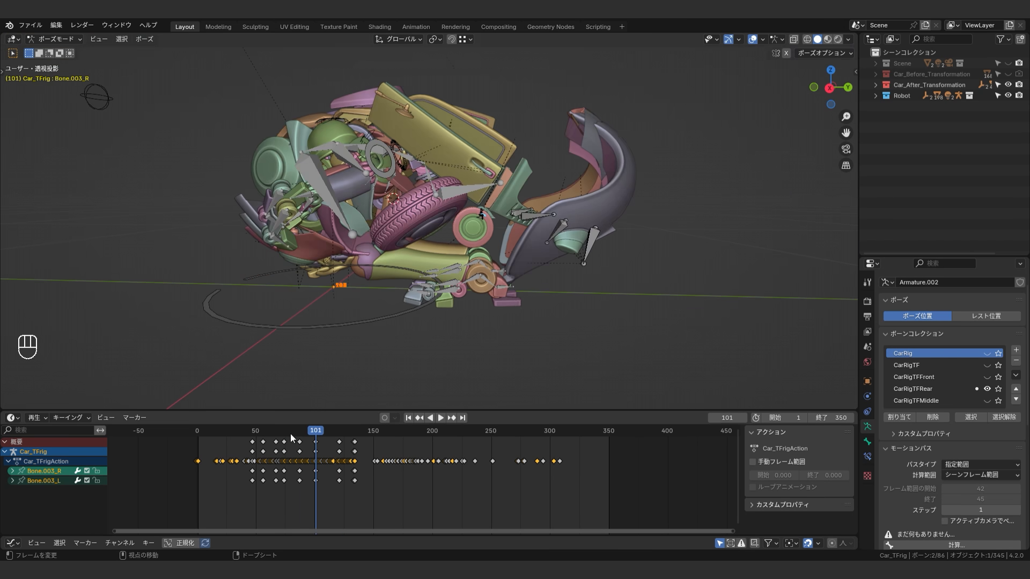
# Scrub the timeline back to frame 53 and view the whole car from the side
pyautogui.moveTo(290, 434); pyautogui.dragTo(258, 430)
pyautogui.moveTo(459, 374); pyautogui.dragTo(465, 398, button='middle')
pyautogui.scroll(-3, 465, 398)
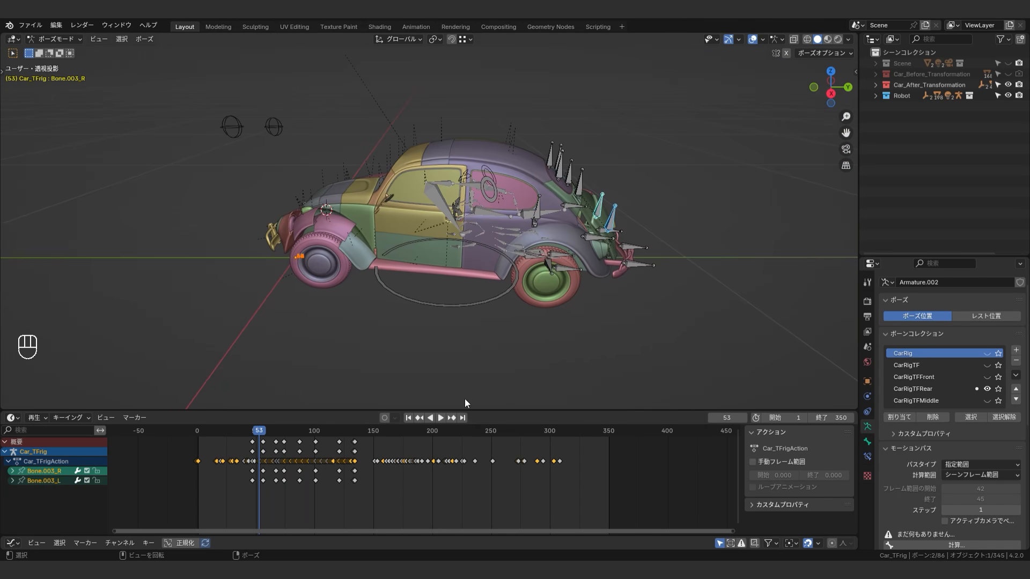
# Select Bone.066, Bone.007_R and Bone.007_L at the car's rear, return to object mode and hide Car_TFrig
pyautogui.moveTo(632, 294); pyautogui.dragTo(511, 294, button='middle')
pyautogui.scroll(3, 380, 189)
pyautogui.keyDown('shift'); pyautogui.click(460, 195); pyautogui.keyUp('shift')
pyautogui.moveTo(460, 194); pyautogui.dragTo(504, 265, button='middle')
pyautogui.hotkey('shift', 'q')
pyautogui.click(472, 265)
pyautogui.keyDown('shift'); pyautogui.click(452, 263); pyautogui.keyUp('shift')
pyautogui.moveTo(483, 225); pyautogui.dragTo(577, 235, button='middle')
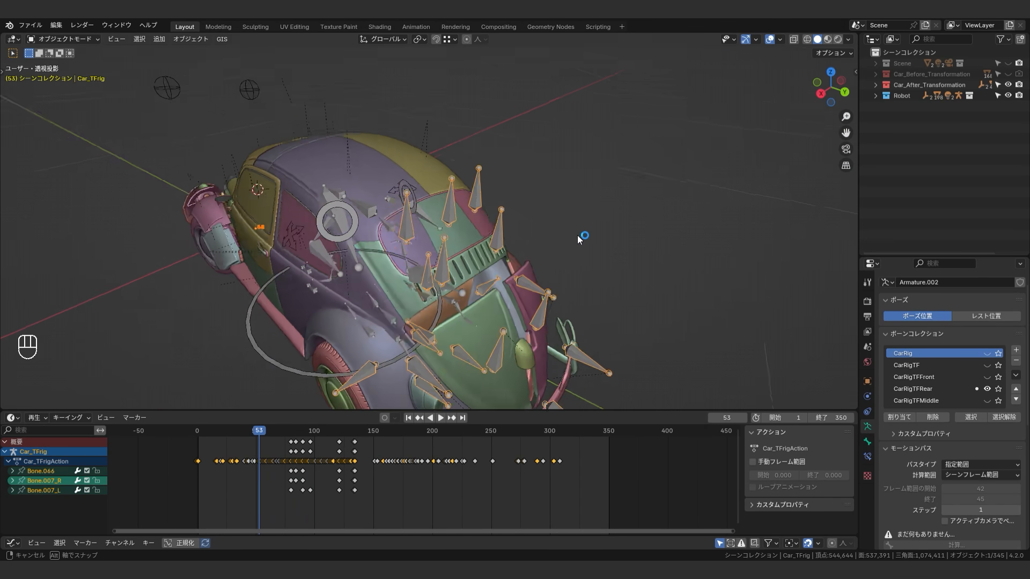
pyautogui.press('h')
# Select the car's rear window pieces and step through the frames to 77, examining how they fold
pyautogui.scroll(4, 537, 241)
pyautogui.click(472, 242)
pyautogui.keyDown('shift'); pyautogui.click(440, 269); pyautogui.keyUp('shift')
pyautogui.keyDown('shift'); pyautogui.click(522, 256); pyautogui.keyUp('shift')
pyautogui.moveTo(440, 268); pyautogui.dragTo(462, 241, button='middle')
pyautogui.keyDown('alt'); pyautogui.scroll(-20, 462, 242); pyautogui.keyUp('alt')
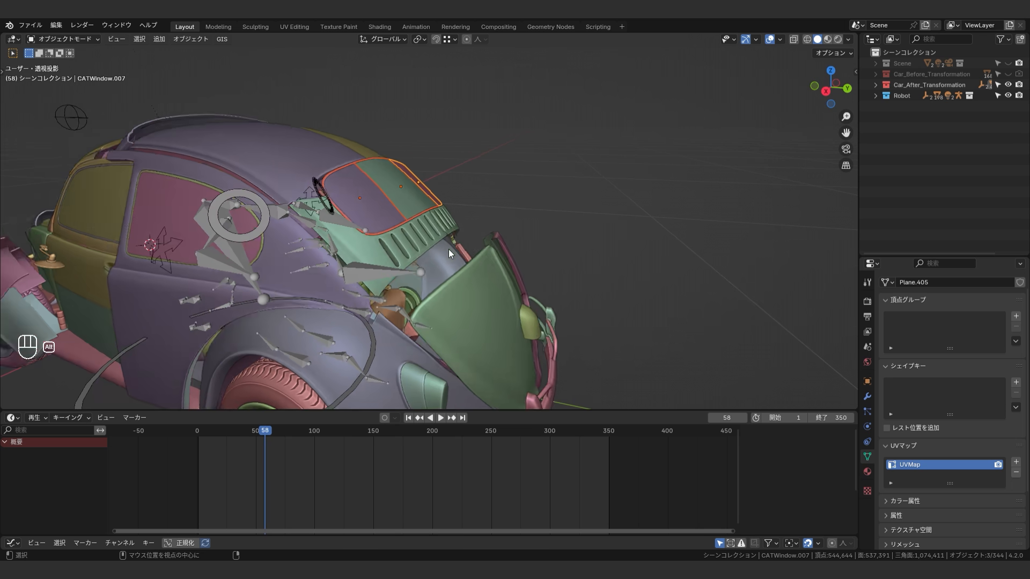
pyautogui.keyDown('alt'); pyautogui.scroll(7, 462, 256); pyautogui.keyUp('alt')
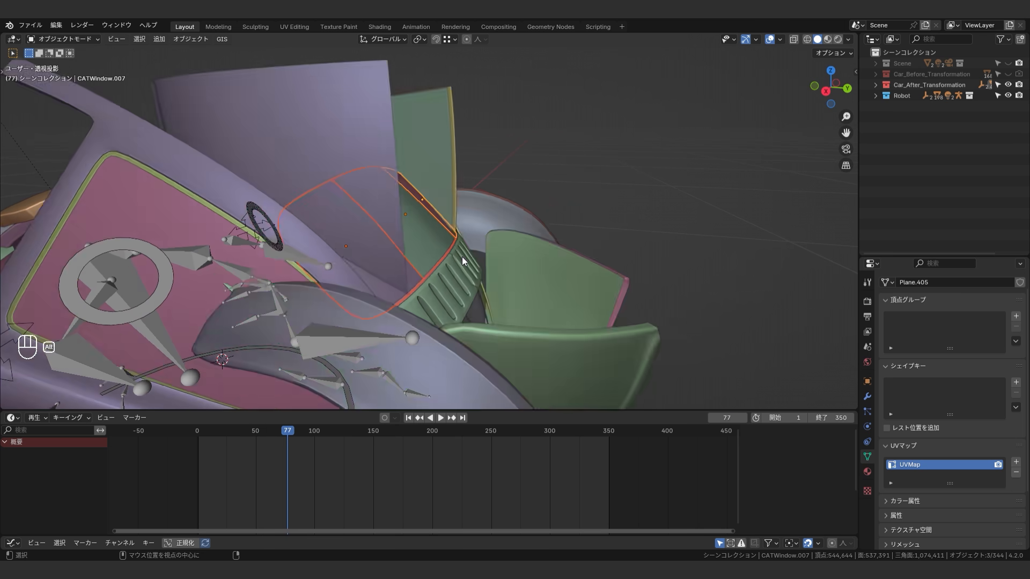
# Select the slotted rear vent panel and its neighbouring part, and step through the frames to 90 to examine them
pyautogui.keyDown('alt'); pyautogui.scroll(-12, 462, 257); pyautogui.keyUp('alt')
pyautogui.click(462, 272)
pyautogui.keyDown('shift'); pyautogui.click(477, 253); pyautogui.keyUp('shift')
pyautogui.press('KP_Decimal')
pyautogui.keyDown('alt'); pyautogui.scroll(12, 523, 251); pyautogui.keyUp('alt')
pyautogui.keyDown('alt'); pyautogui.scroll(-20, 523, 251); pyautogui.keyUp('alt')
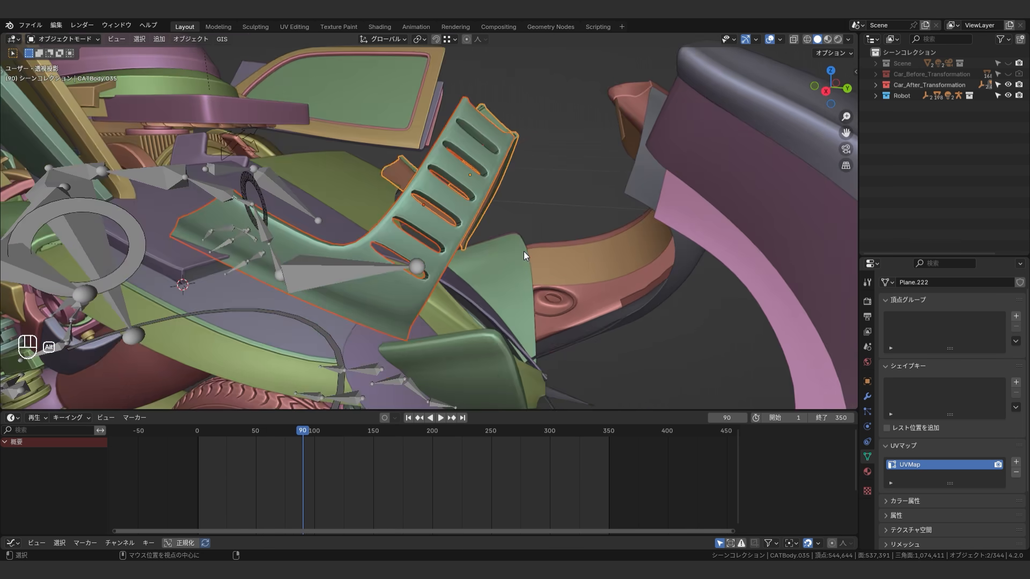
# Box-select the rear fender parts and step through the frames to about 92, examining how they swing outward
pyautogui.scroll(-5, 524, 251)
pyautogui.moveTo(524, 251); pyautogui.dragTo(529, 204, button='middle')
pyautogui.keyDown('alt'); pyautogui.scroll(-12, 542, 199); pyautogui.keyUp('alt')
pyautogui.keyDown('alt'); pyautogui.scroll(5, 537, 182); pyautogui.keyUp('alt')
pyautogui.scroll(-1, 528, 161)
pyautogui.moveTo(528, 161); pyautogui.dragTo(607, 263)
pyautogui.keyDown('alt'); pyautogui.scroll(12, 608, 262); pyautogui.keyUp('alt')
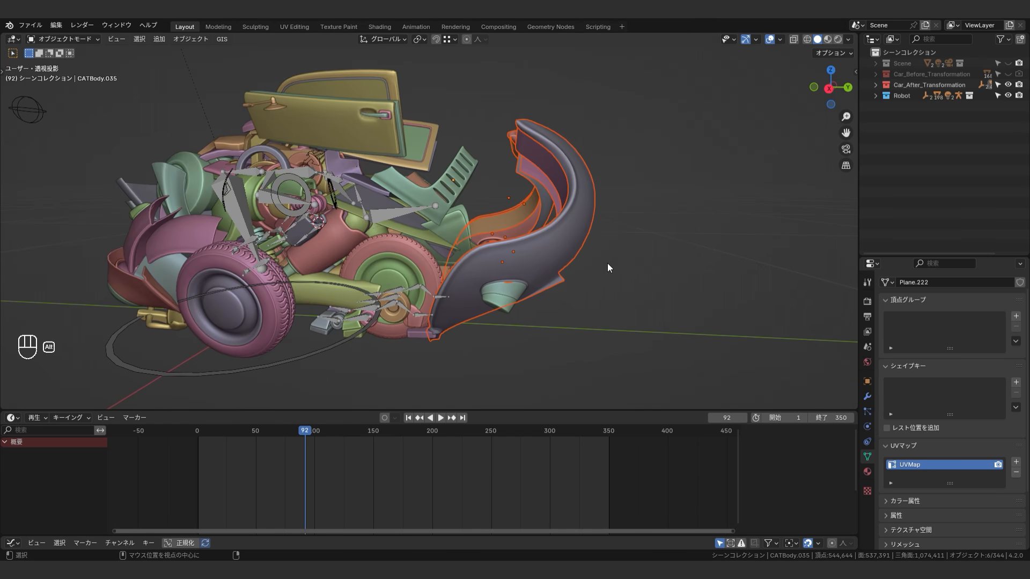
# Scrub back, play the transformation in the camera view and step forward to frame 123
pyautogui.moveTo(303, 433); pyautogui.dragTo(282, 432)
pyautogui.hotkey('shift', 'space')
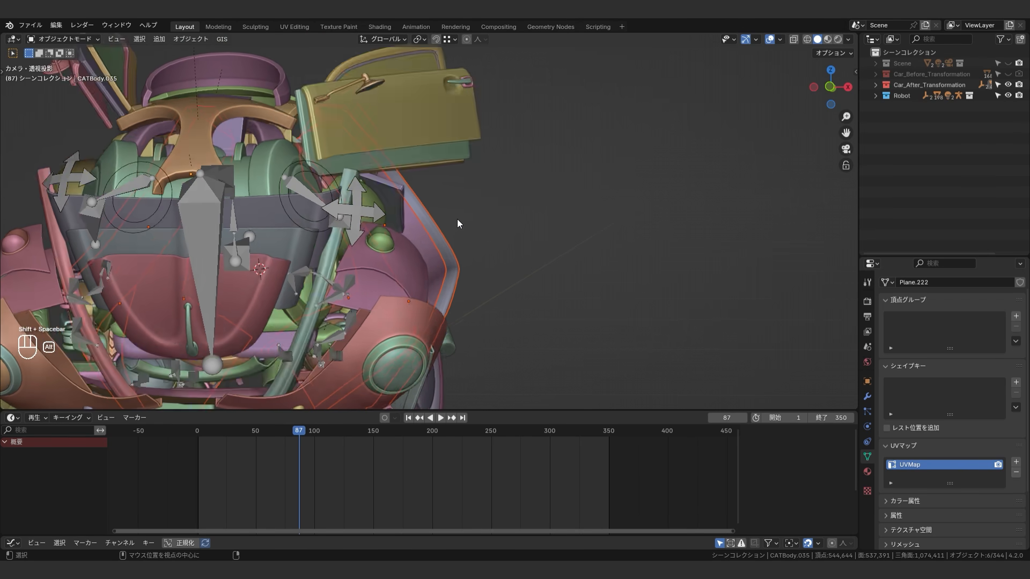
pyautogui.keyDown('alt'); pyautogui.scroll(-11, 531, 256); pyautogui.keyUp('alt')
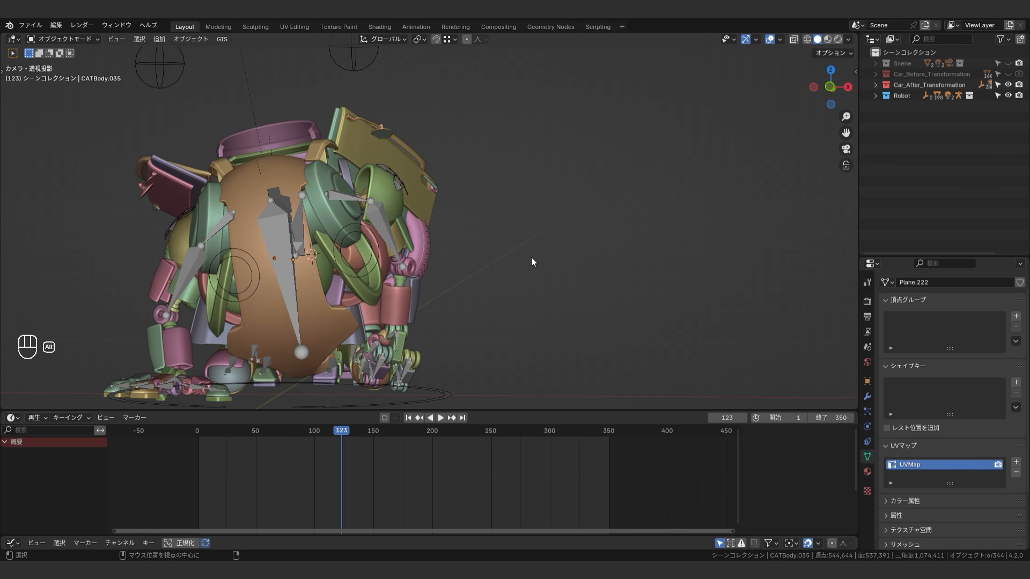
# Leave the camera view, scrub back to frame 53 and unhide the hidden objects
pyautogui.press('KP_0')
pyautogui.moveTo(311, 432); pyautogui.dragTo(266, 439)
pyautogui.scroll(-2, 442, 267)
pyautogui.moveTo(442, 267)
pyautogui.mouseDown(button='middle')
pyautogui.moveTo(548, 303)
pyautogui.moveTo(435, 274)
pyautogui.mouseUp(button='middle')
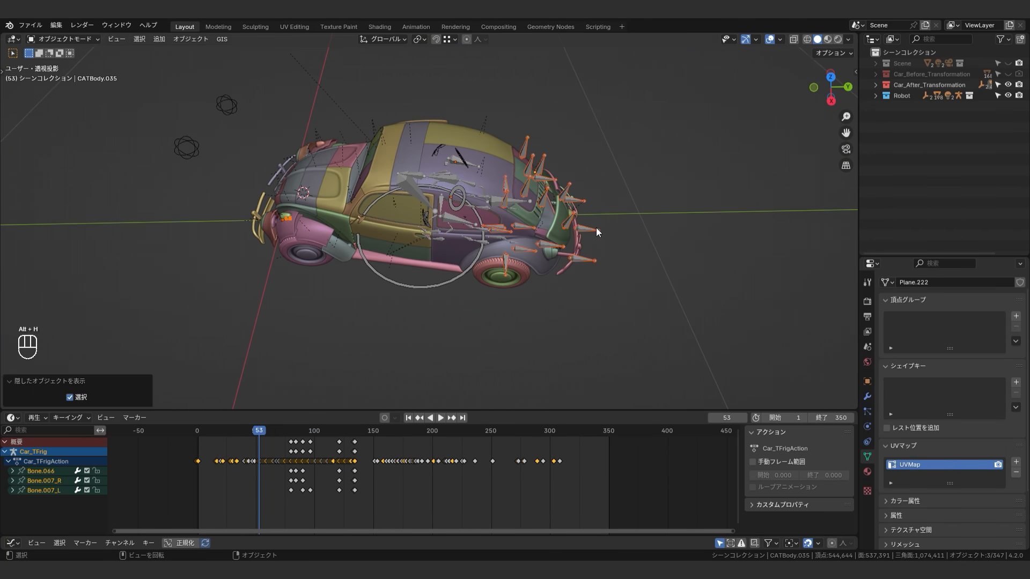
# Display the CarRigTFFront bone collection in place of the rear one and select Bone.021_L behind the front wheel in pose mode
pyautogui.click(988, 380)
pyautogui.moveTo(612, 350); pyautogui.dragTo(493, 270, button='middle')
pyautogui.moveTo(555, 313); pyautogui.dragTo(523, 305, button='middle')
pyautogui.click(451, 273)
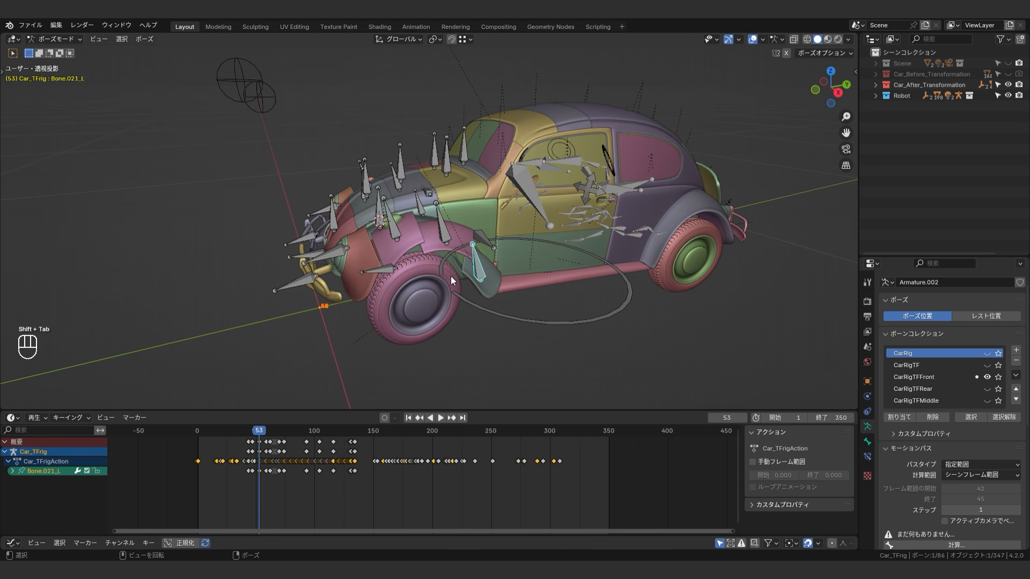
# Play the animation in the camera view and step to frame 50, examining the car's front bones
pyautogui.press('KP_0')
pyautogui.hotkey('shift', 'space')
pyautogui.click(233, 430)
pyautogui.keyDown('alt'); pyautogui.scroll(-12, 599, 299); pyautogui.keyUp('alt')
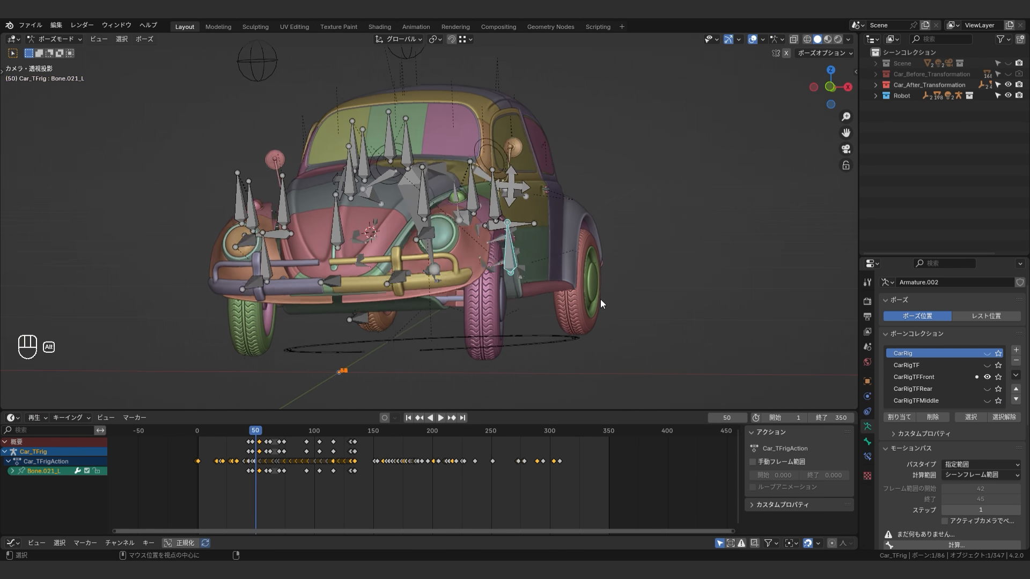
# Select Bone.024_R, Bone.023_R, Bone.021_R and Bone.026_R at the front fender and try moving them away from the car
pyautogui.click(220, 212)
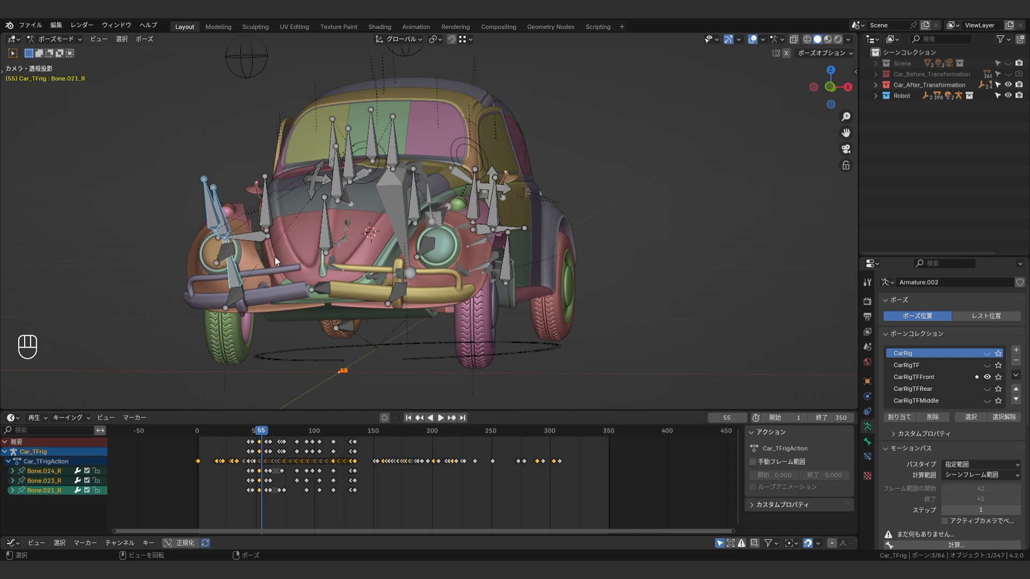
pyautogui.keyDown('alt'); pyautogui.scroll(7, 295, 272); pyautogui.keyUp('alt')
pyautogui.keyDown('alt'); pyautogui.scroll(-6, 295, 272); pyautogui.keyUp('alt')
pyautogui.press('g')
pyautogui.click(231, 275)
pyautogui.hotkey('ctrl', 'z')
pyautogui.keyDown('shift'); pyautogui.click(227, 252); pyautogui.keyUp('shift')
pyautogui.press('g')
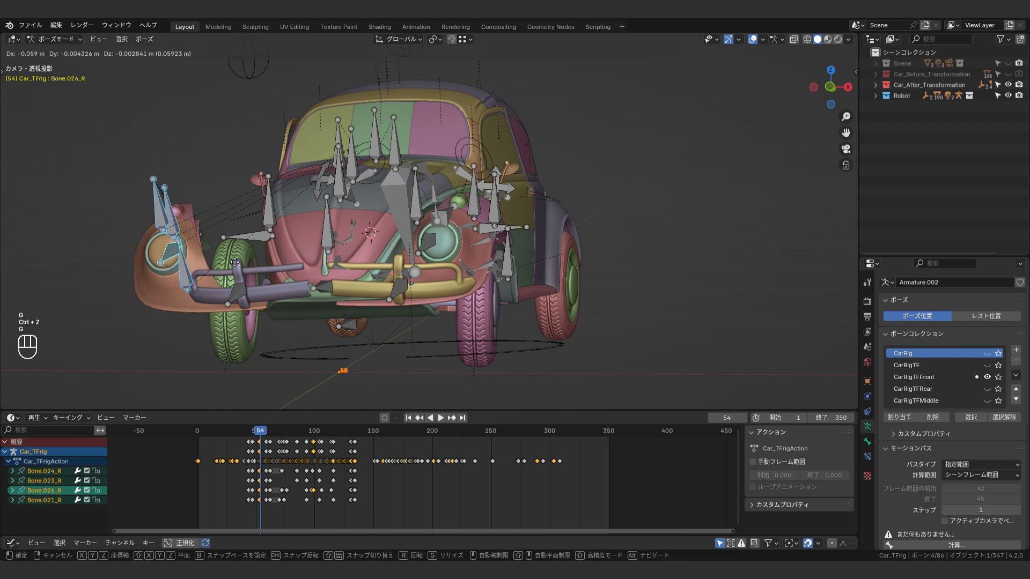
# Add bumper bone Bone.027_R to the selection and step through the frames from 47 to about 70, examining the front panels
pyautogui.keyDown('alt'); pyautogui.scroll(6, 358, 288); pyautogui.keyUp('alt')
pyautogui.keyDown('alt'); pyautogui.scroll(-10, 358, 287); pyautogui.keyUp('alt')
pyautogui.keyDown('alt'); pyautogui.scroll(10, 354, 289); pyautogui.keyUp('alt')
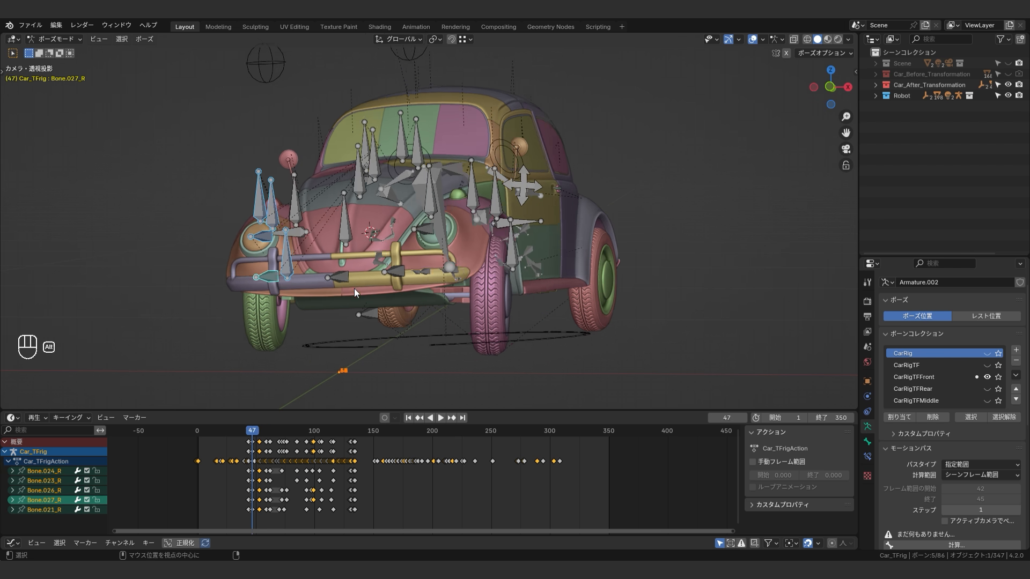
pyautogui.keyDown('alt'); pyautogui.scroll(-7, 353, 289); pyautogui.keyUp('alt')
pyautogui.keyDown('alt'); pyautogui.scroll(-6, 507, 198); pyautogui.keyUp('alt')
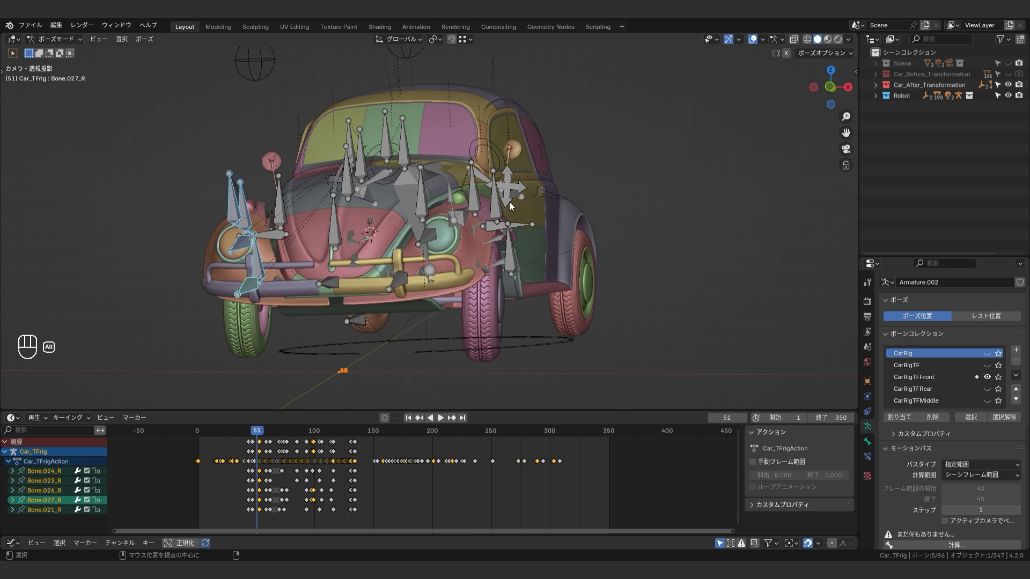
pyautogui.keyDown('alt'); pyautogui.scroll(-3, 507, 207); pyautogui.keyUp('alt')
pyautogui.keyDown('alt'); pyautogui.scroll(10, 375, 273); pyautogui.keyUp('alt')
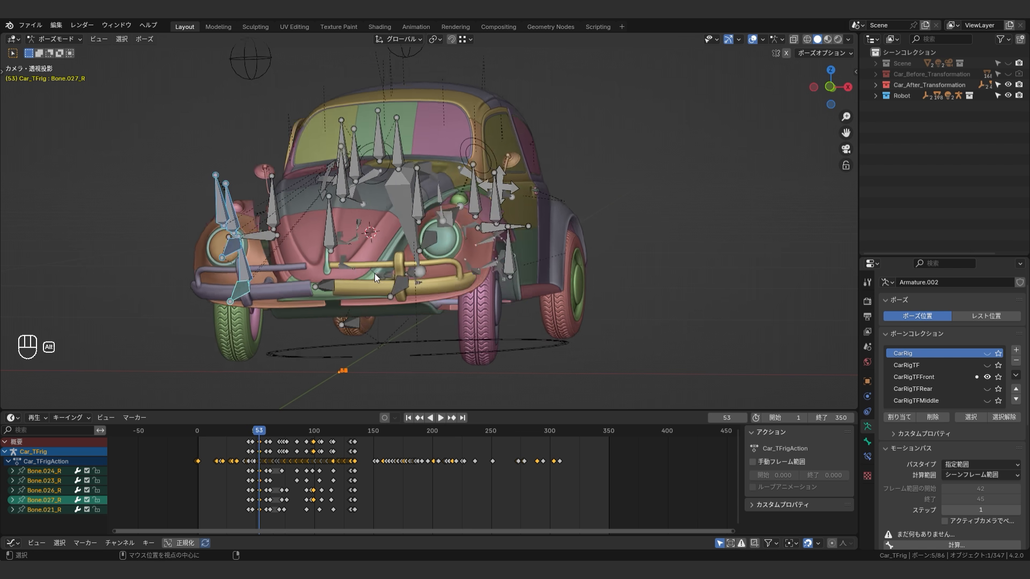
pyautogui.keyDown('alt'); pyautogui.scroll(-16, 374, 273); pyautogui.keyUp('alt')
# Select Bone.008 above the front wheel, focus on it and examine its panel around frame 70
pyautogui.click(369, 266)
pyautogui.press('KP_Decimal')
pyautogui.moveTo(526, 249); pyautogui.dragTo(376, 236, button='middle')
pyautogui.scroll(-5, 376, 236)
pyautogui.scroll(5, 371, 178)
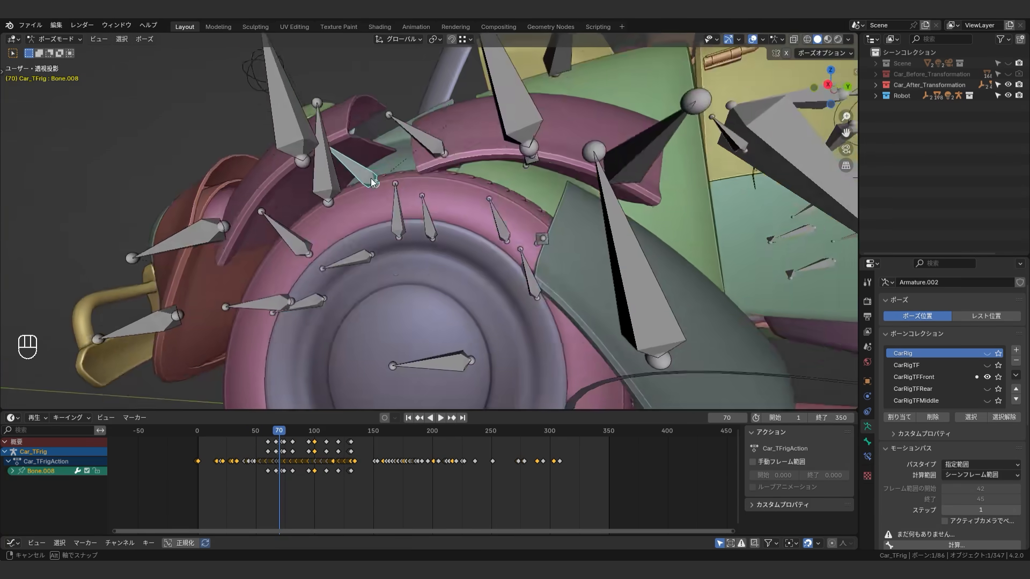
pyautogui.click(374, 182)
pyautogui.keyDown('alt'); pyautogui.scroll(-2, 374, 181); pyautogui.keyUp('alt')
pyautogui.scroll(-4, 389, 239)
# Return to object mode, select two body panels including CATBody.020 and step through the frames to 78 to examine their movement
pyautogui.hotkey('shift', 'q')
pyautogui.click(390, 230)
pyautogui.keyDown('shift'); pyautogui.click(339, 167); pyautogui.keyUp('shift')
pyautogui.moveTo(458, 189)
pyautogui.mouseDown(button='middle')
pyautogui.moveTo(452, 202)
pyautogui.moveTo(468, 189)
pyautogui.mouseUp(button='middle')
pyautogui.keyDown('alt'); pyautogui.scroll(19, 452, 202); pyautogui.keyUp('alt')
pyautogui.keyDown('alt'); pyautogui.scroll(-19, 584, 217); pyautogui.keyUp('alt')
pyautogui.keyDown('alt'); pyautogui.scroll(-6, 496, 223); pyautogui.keyUp('alt')
pyautogui.scroll(-2, 494, 223)
# Use the Annotate tool to circle the robot's folded head, label it "Head" and sketch strokes around the car's middle
pyautogui.click(15, 192)
pyautogui.keyDown('shift'); pyautogui.moveTo(364, 163); pyautogui.dragTo(380, 164, button='middle'); pyautogui.keyUp('shift')
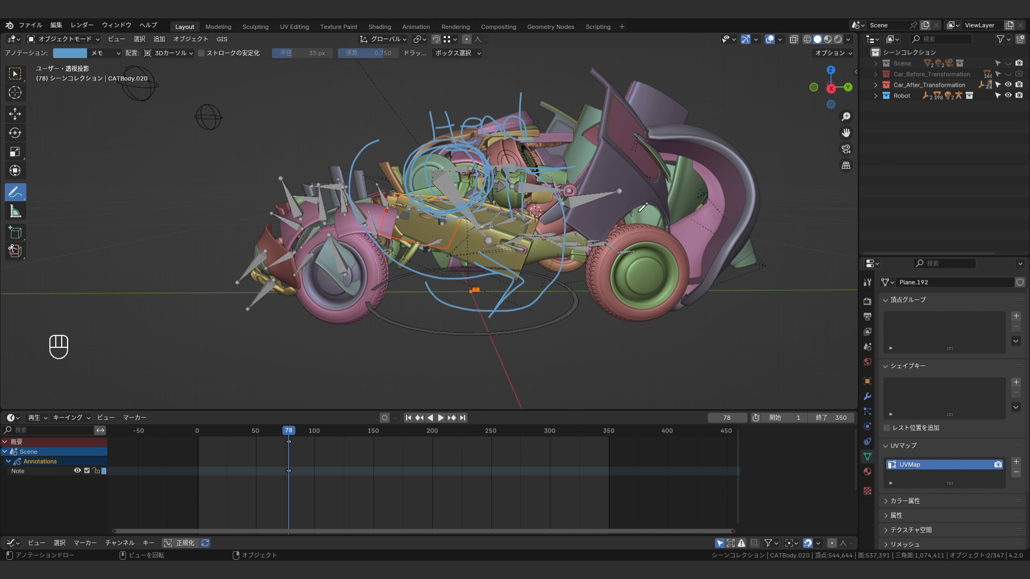
pyautogui.moveTo(123, 107); pyautogui.dragTo(512, 329, button='middle')
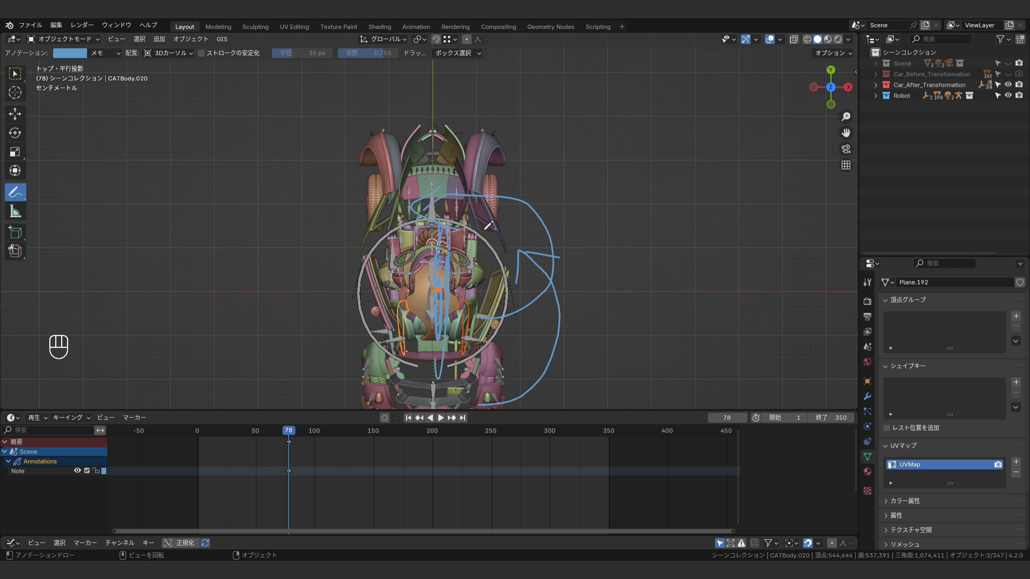
# Sketch annotation loops beside the middle and rear sections of the car in the top view
pyautogui.keyDown('shift'); pyautogui.moveTo(449, 154); pyautogui.dragTo(450, 102, button='middle'); pyautogui.keyUp('shift')
pyautogui.moveTo(407, 184); pyautogui.dragTo(422, 87)
pyautogui.keyDown('shift'); pyautogui.moveTo(501, 256); pyautogui.dragTo(501, 221, button='middle'); pyautogui.keyUp('shift')
pyautogui.moveTo(392, 229); pyautogui.dragTo(386, 117)
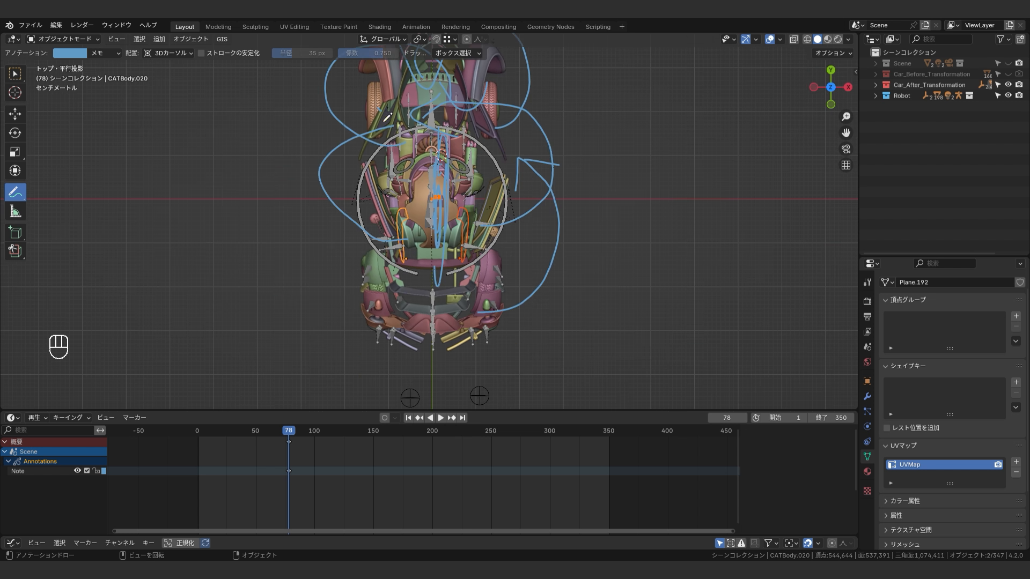
# Clear the existing annotations, sketch a curve around the front bumper and delete that note as well
pyautogui.moveTo(533, 305); pyautogui.dragTo(408, 215, button='middle')
pyautogui.moveTo(290, 157); pyautogui.dragTo(452, 244, button='middle')
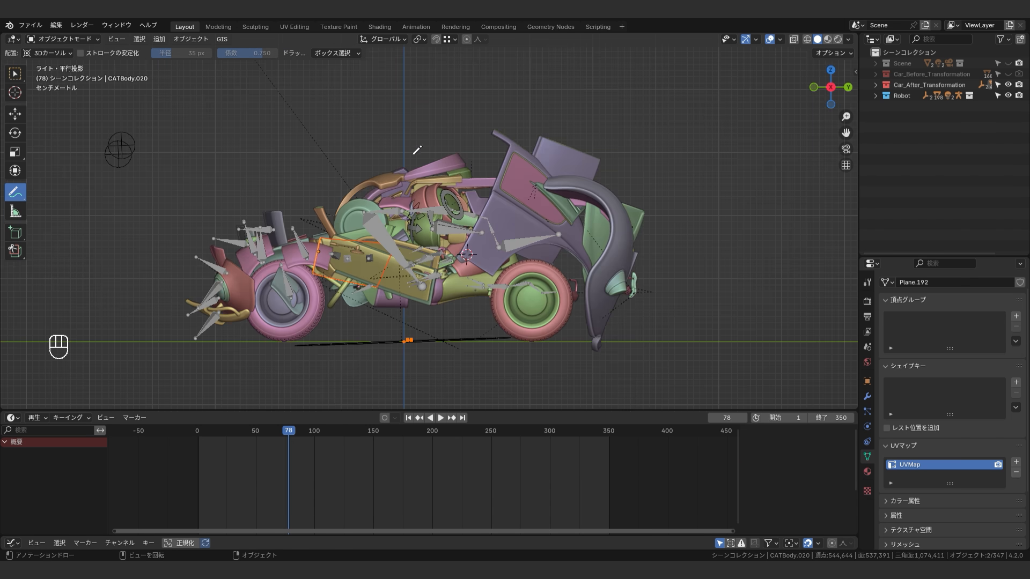
pyautogui.moveTo(531, 253); pyautogui.dragTo(473, 290, button='middle')
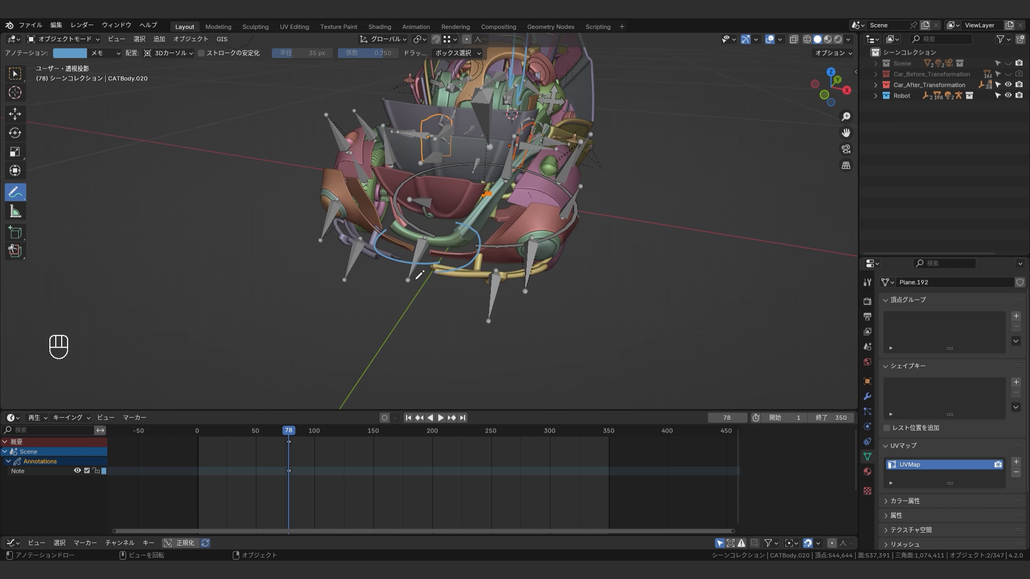
pyautogui.click(108, 54)
pyautogui.click(175, 83)
# Sketch curled annotation arrows over the front panels in the side view, and delete the note
pyautogui.keyDown('shift'); pyautogui.moveTo(327, 133); pyautogui.dragTo(321, 153, button='middle'); pyautogui.keyUp('shift')
pyautogui.scroll(2, 322, 153)
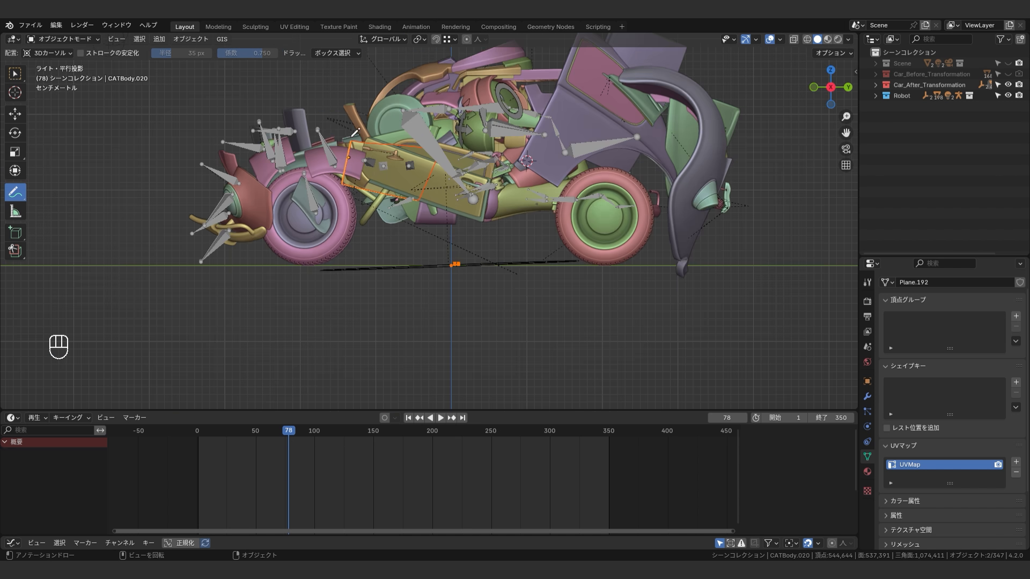
pyautogui.keyDown('shift'); pyautogui.moveTo(263, 183); pyautogui.dragTo(274, 198, button='middle'); pyautogui.keyUp('shift')
pyautogui.moveTo(261, 204); pyautogui.dragTo(288, 236)
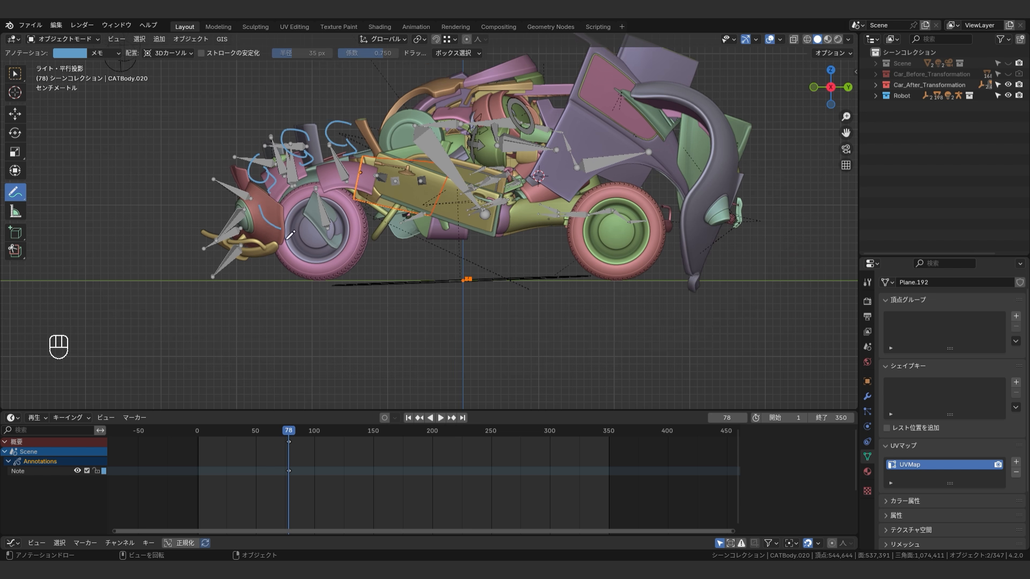
pyautogui.moveTo(459, 238); pyautogui.dragTo(359, 227, button='middle')
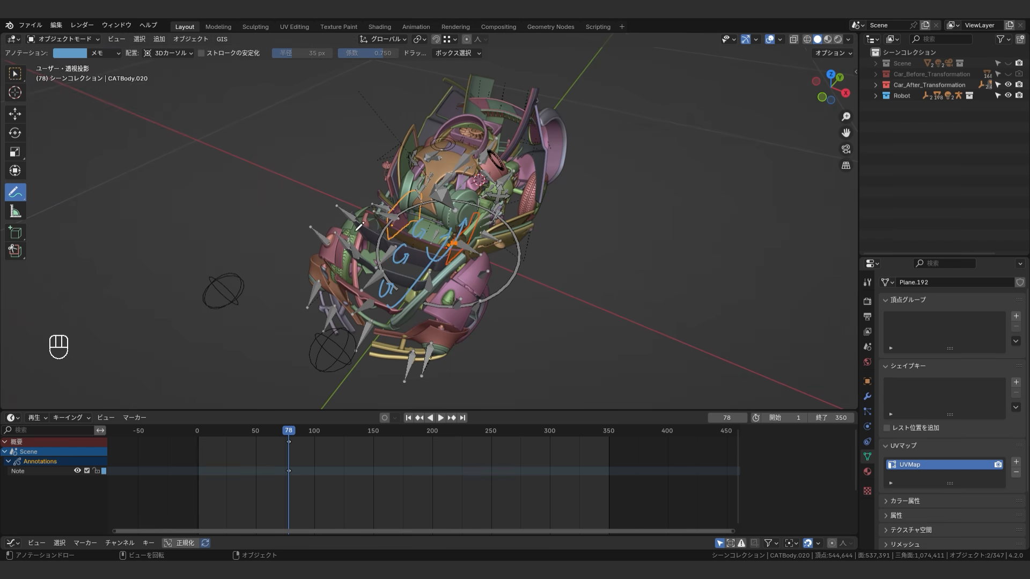
pyautogui.click(174, 98)
# Select the left door parts including CATWindow, scrub to frame 49 and play the animation to examine the door's movement
pyautogui.scroll(3, 522, 281)
pyautogui.moveTo(590, 289)
pyautogui.mouseDown(button='middle')
pyautogui.moveTo(522, 280)
pyautogui.moveTo(343, 198)
pyautogui.moveTo(488, 263)
pyautogui.mouseUp(button='middle')
pyautogui.hotkey('shift', 'q')
pyautogui.click(255, 432)
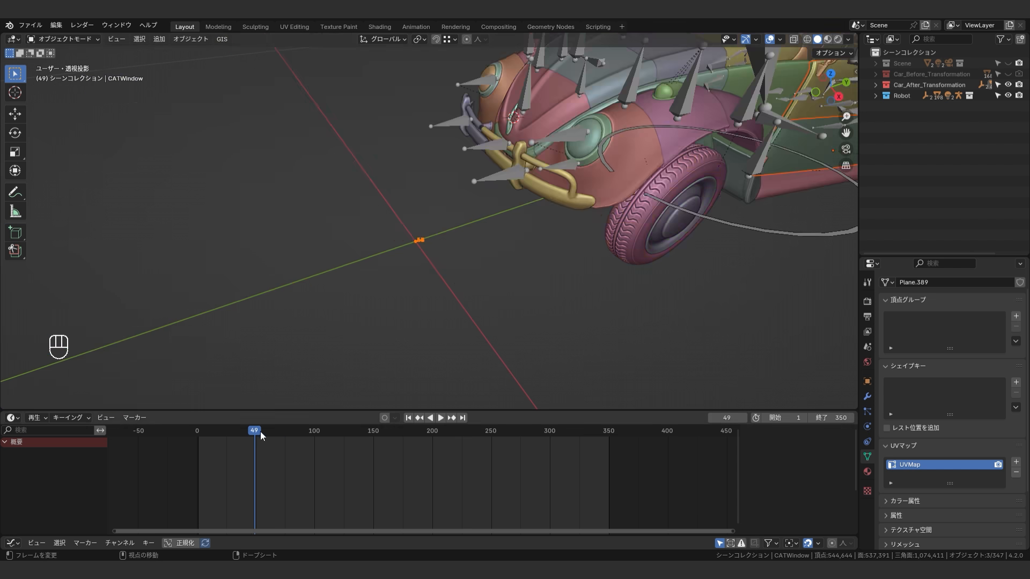
pyautogui.scroll(-2, 515, 257)
pyautogui.keyDown('shift'); pyautogui.moveTo(561, 248); pyautogui.dragTo(473, 269, button='middle'); pyautogui.keyUp('shift')
pyautogui.press('space')
pyautogui.press('space')
# Try an annotation stroke down the left door's front edge at frame 74, and undo it
pyautogui.scroll(2, 389, 314)
pyautogui.moveTo(397, 312); pyautogui.dragTo(49, 55, button='middle')
pyautogui.scroll(-3, 398, 227)
pyautogui.scroll(-2, 434, 218)
pyautogui.scroll(3, 634, 324)
pyautogui.scroll(3, 430, 261)
pyautogui.keyDown('shift'); pyautogui.moveTo(431, 262); pyautogui.dragTo(412, 208, button='middle'); pyautogui.keyUp('shift')
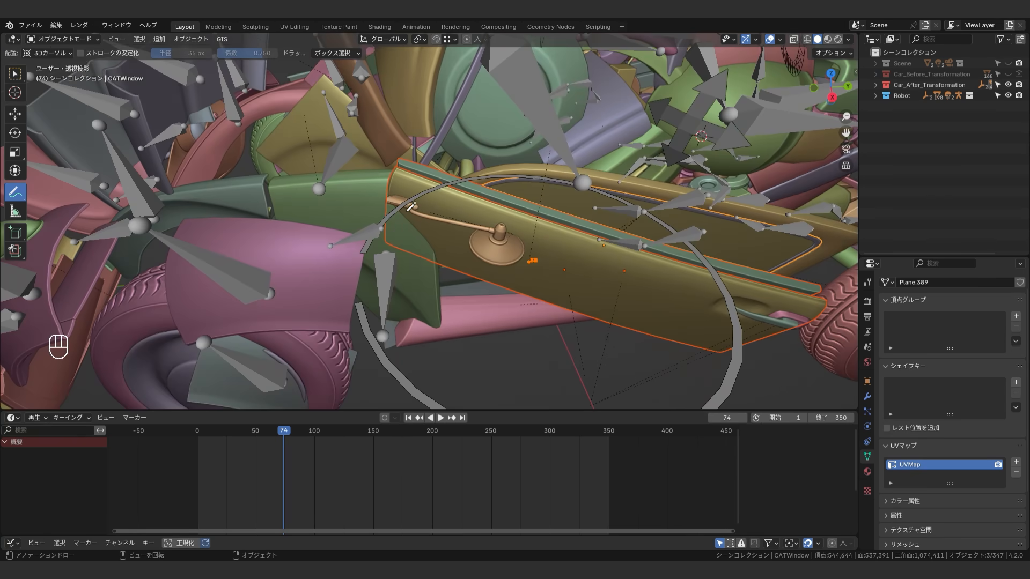
pyautogui.moveTo(412, 207); pyautogui.dragTo(416, 252)
pyautogui.moveTo(416, 252)
pyautogui.mouseDown(button='middle')
pyautogui.moveTo(328, 265)
pyautogui.moveTo(372, 184)
pyautogui.mouseUp(button='middle')
pyautogui.scroll(-2, 328, 265)
pyautogui.hotkey('ctrl', 'z')
# Place the 3D cursor at the left door's front edge and sketch annotation strokes around its hinge
pyautogui.keyDown('shift'); pyautogui.rightClick(355, 271); pyautogui.keyUp('shift')
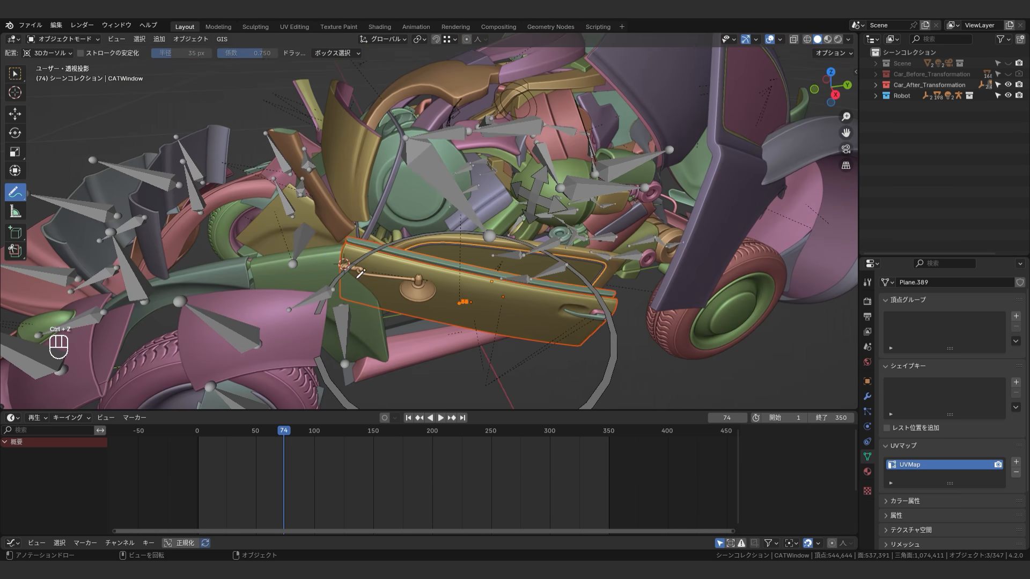
pyautogui.moveTo(344, 257); pyautogui.dragTo(342, 294)
pyautogui.moveTo(408, 203); pyautogui.dragTo(329, 256, button='middle')
pyautogui.moveTo(336, 219)
pyautogui.mouseDown(button='middle')
pyautogui.moveTo(429, 166)
pyautogui.moveTo(504, 220)
pyautogui.mouseUp(button='middle')
pyautogui.moveTo(504, 220)
pyautogui.keyDown('shift'); pyautogui.mouseDown(button='middle')
pyautogui.moveTo(529, 206)
pyautogui.moveTo(534, 167)
pyautogui.moveTo(606, 180)
pyautogui.moveTo(504, 197)
pyautogui.moveTo(524, 210)
pyautogui.moveTo(531, 204)
pyautogui.moveTo(502, 194)
pyautogui.moveTo(477, 236)
pyautogui.mouseUp(button='middle'); pyautogui.keyUp('shift')
pyautogui.scroll(-2, 527, 171)
# Undo the latest door annotation strokes, delete the remaining note and switch back to the Select Box tool
pyautogui.hotkey('ctrl', 'z')
pyautogui.hotkey('ctrl', 'z')
pyautogui.hotkey('ctrl', 'z')
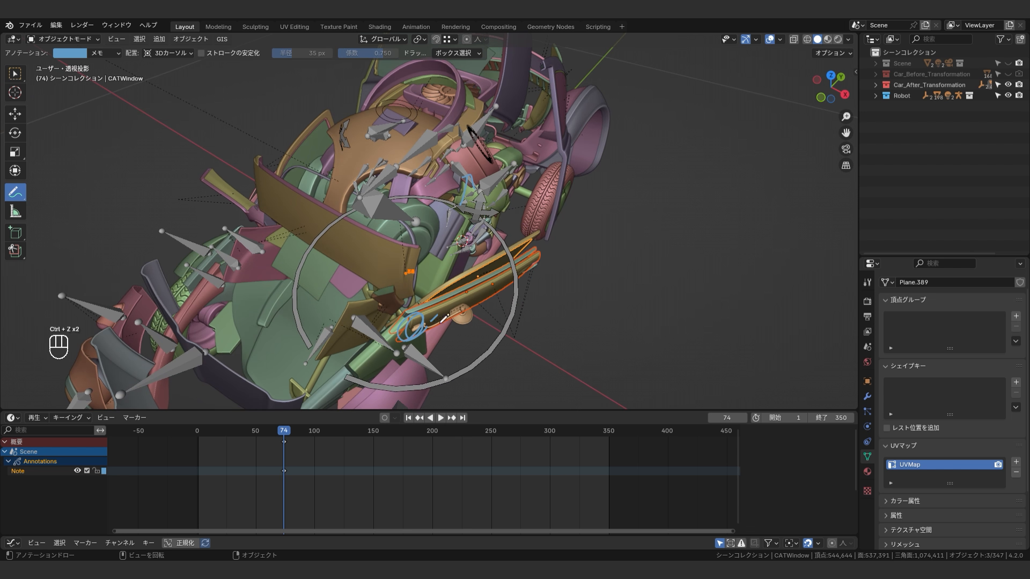
pyautogui.moveTo(507, 279)
pyautogui.mouseDown(button='middle')
pyautogui.moveTo(439, 234)
pyautogui.moveTo(502, 260)
pyautogui.mouseUp(button='middle')
pyautogui.hotkey('ctrl', 'z')
pyautogui.click(107, 53)
pyautogui.click(10, 77)
# Display the CarRigTFMiddle bones in pose mode at frame 68 and select the bone on the left door
pyautogui.scroll(-2, 466, 229)
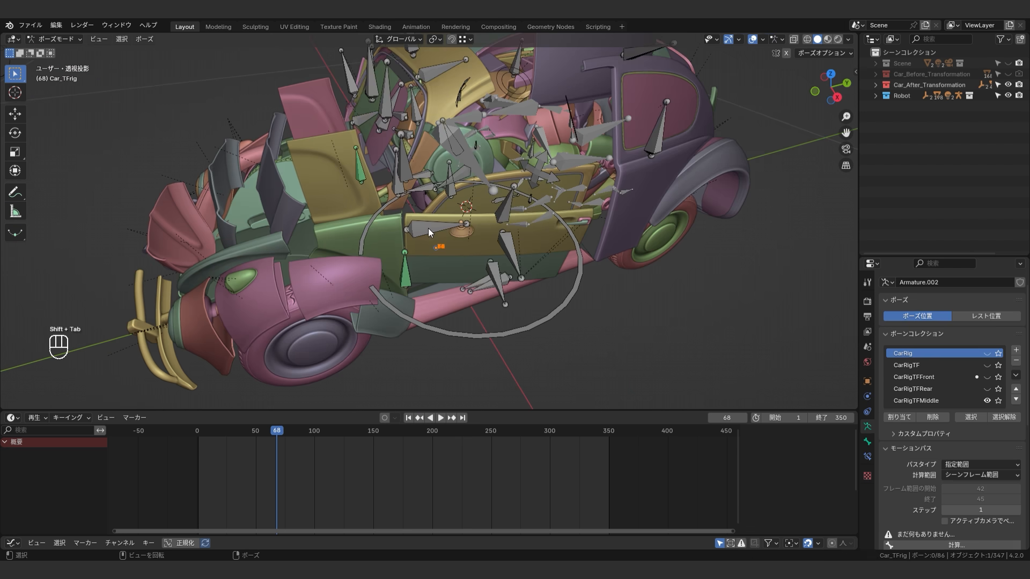
pyautogui.click(428, 232)
pyautogui.moveTo(429, 231); pyautogui.dragTo(430, 304, button='middle')
pyautogui.hotkey('ctrl', 'z')
# Select Bone.019_L beside the left door and step through the frames to 79, examining how the door follows it
pyautogui.keyDown('alt'); pyautogui.scroll(9, 432, 300); pyautogui.keyUp('alt')
pyautogui.scroll(3, 523, 275)
pyautogui.moveTo(620, 291); pyautogui.dragTo(468, 259, button='middle')
pyautogui.scroll(2, 496, 249)
pyautogui.moveTo(468, 259); pyautogui.dragTo(485, 243, button='middle')
pyautogui.keyDown('alt'); pyautogui.scroll(-8, 485, 243); pyautogui.keyUp('alt')
pyautogui.scroll(-6, 490, 231)
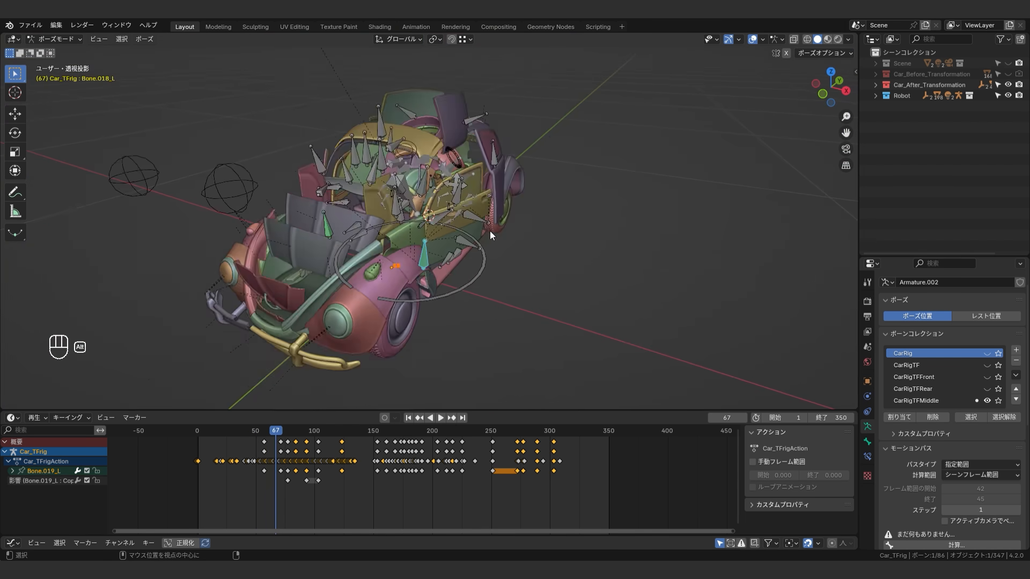
pyautogui.keyDown('alt'); pyautogui.scroll(-12, 490, 234); pyautogui.keyUp('alt')
# Open the bone constraint properties and select the bones around the left door to examine their constraints
pyautogui.scroll(6, 477, 268)
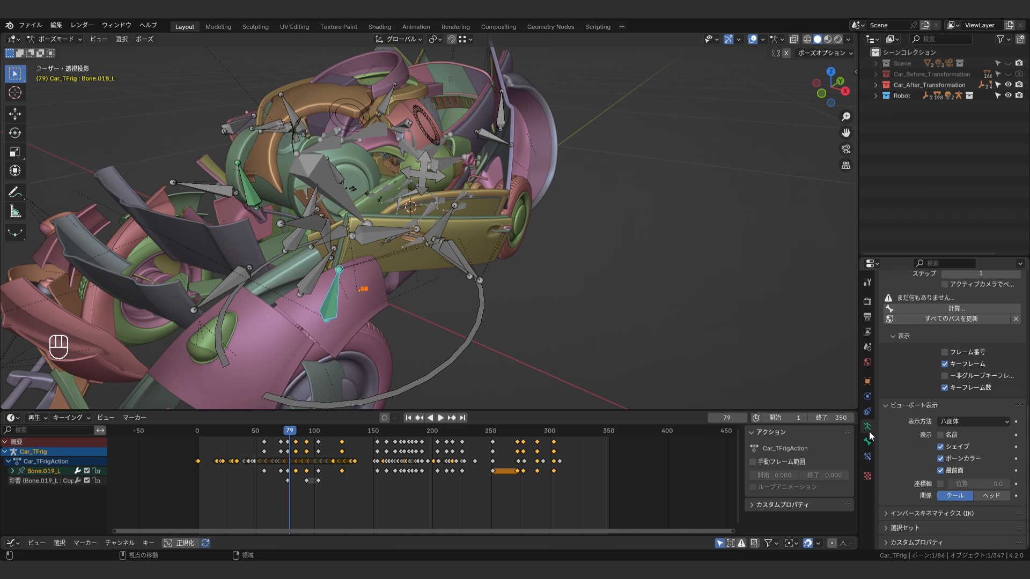
pyautogui.scroll(-4, 381, 252)
pyautogui.click(381, 252)
pyautogui.moveTo(570, 357); pyautogui.dragTo(466, 279, button='middle')
pyautogui.click(428, 226)
pyautogui.scroll(6, 479, 253)
pyautogui.scroll(-5, 456, 248)
pyautogui.scroll(3, 466, 279)
# Switch pose editing from Car_TFrig to Robot_TFRig and select the LeftShoulder bone
pyautogui.moveTo(600, 161); pyautogui.dragTo(504, 215, button='middle')
pyautogui.scroll(4, 509, 185)
pyautogui.click(483, 206)
pyautogui.scroll(-5, 466, 201)
pyautogui.hotkey('alt', 'q')
pyautogui.click(462, 199)
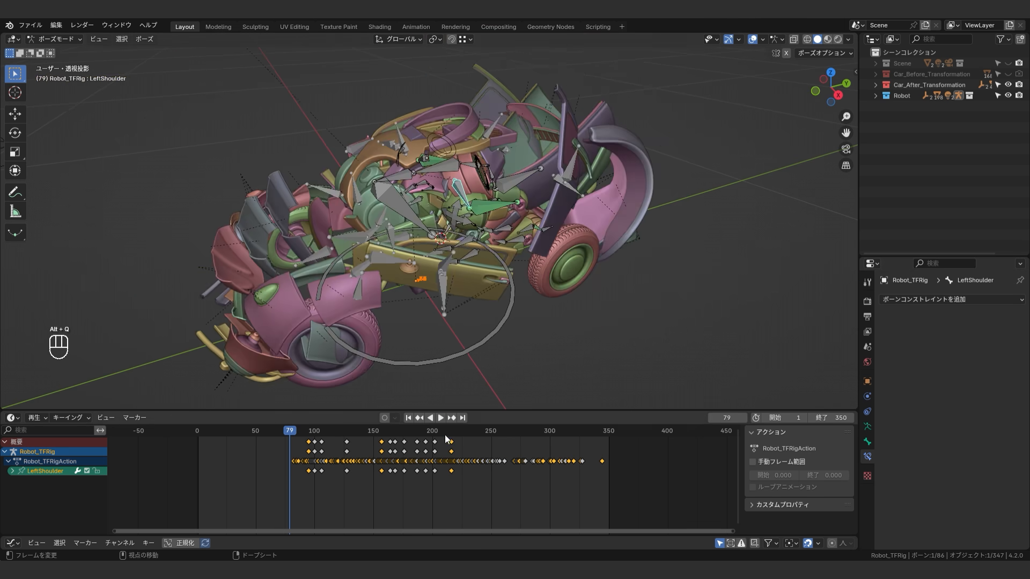
# Go to frame 215 and examine the robot's left shoulder and the door parts around it up close
pyautogui.click(450, 432)
pyautogui.scroll(4, 523, 250)
pyautogui.scroll(4, 430, 243)
pyautogui.moveTo(524, 250); pyautogui.dragTo(459, 246, button='middle')
pyautogui.scroll(-5, 360, 284)
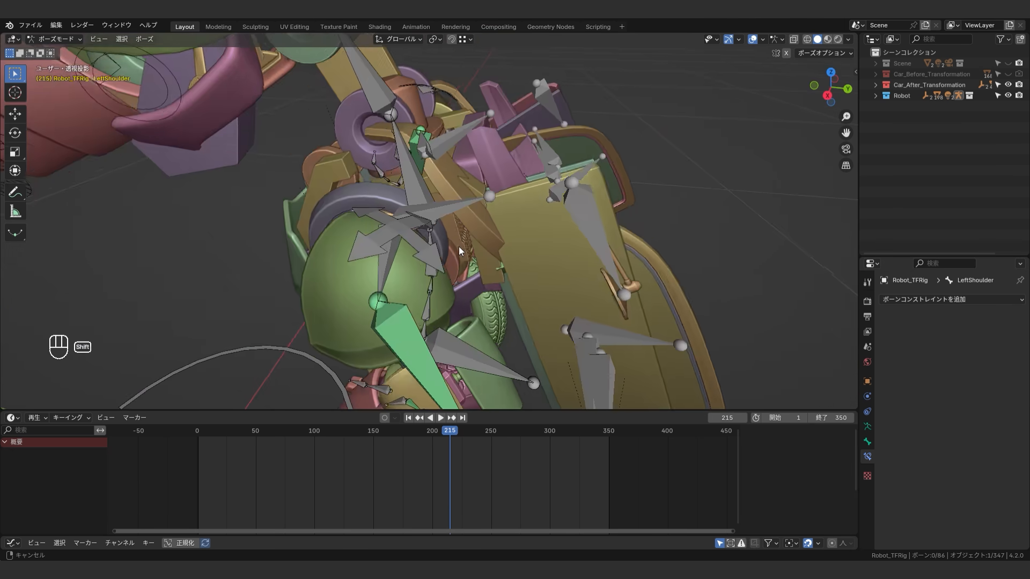
# Test-rotate the robot's LeftShoulder bone to check how the attached door parts follow, undoing each rotation
pyautogui.hotkey('alt', 'q')
pyautogui.press('r')
pyautogui.hotkey('ctrl', 'z')
pyautogui.moveTo(515, 161); pyautogui.dragTo(473, 196, button='middle')
pyautogui.press('r')
pyautogui.click(508, 252)
pyautogui.moveTo(507, 252); pyautogui.dragTo(400, 227, button='middle')
pyautogui.hotkey('alt', 'q')
pyautogui.press('r')
pyautogui.click(462, 230)
pyautogui.hotkey('ctrl', 'z')
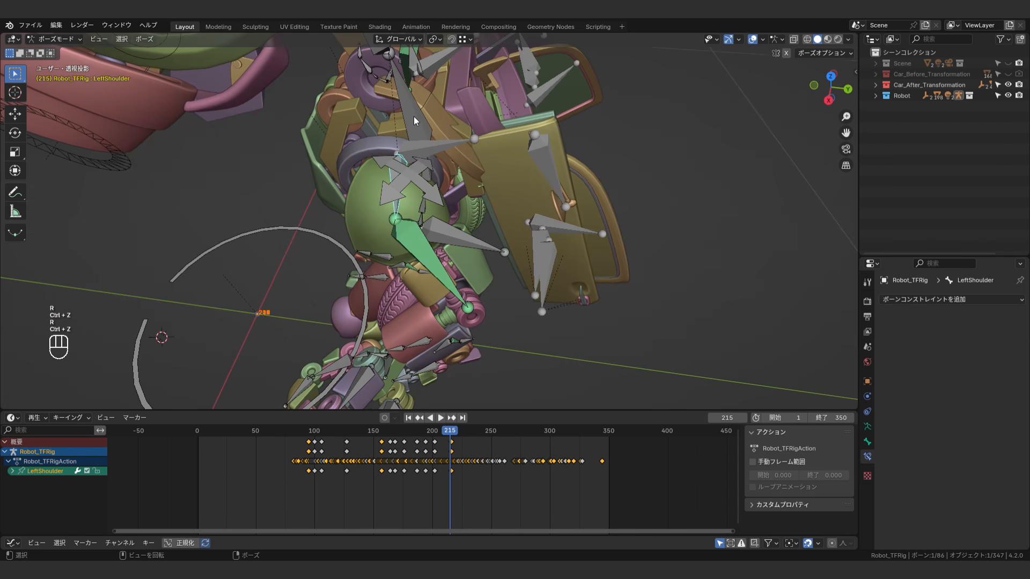
# Select the Spine2.001 bone, rotate it as a test and undo the rotation
pyautogui.click(413, 121)
pyautogui.press('r')
pyautogui.click(558, 198)
pyautogui.hotkey('ctrl', 'z')
pyautogui.scroll(-6, 529, 198)
pyautogui.moveTo(558, 198); pyautogui.dragTo(483, 166, button='middle')
# Go to frame 67, switch pose editing back to Car_TFrig and inspect the Copy Location target of Bone.019_L
pyautogui.moveTo(347, 433); pyautogui.dragTo(340, 435)
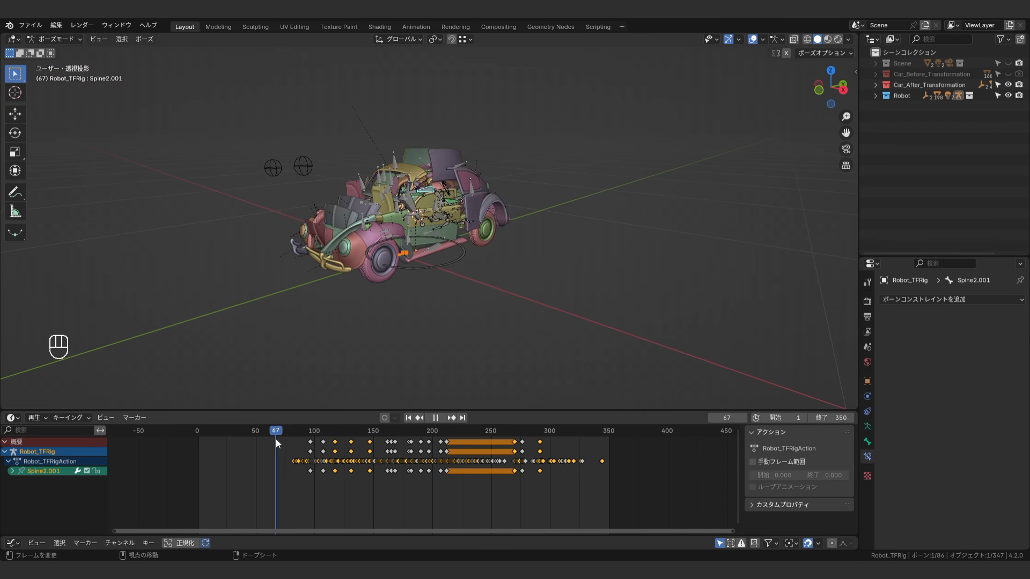
pyautogui.scroll(6, 294, 327)
pyautogui.hotkey('alt', 'q')
pyautogui.moveTo(294, 327); pyautogui.dragTo(462, 327, button='middle')
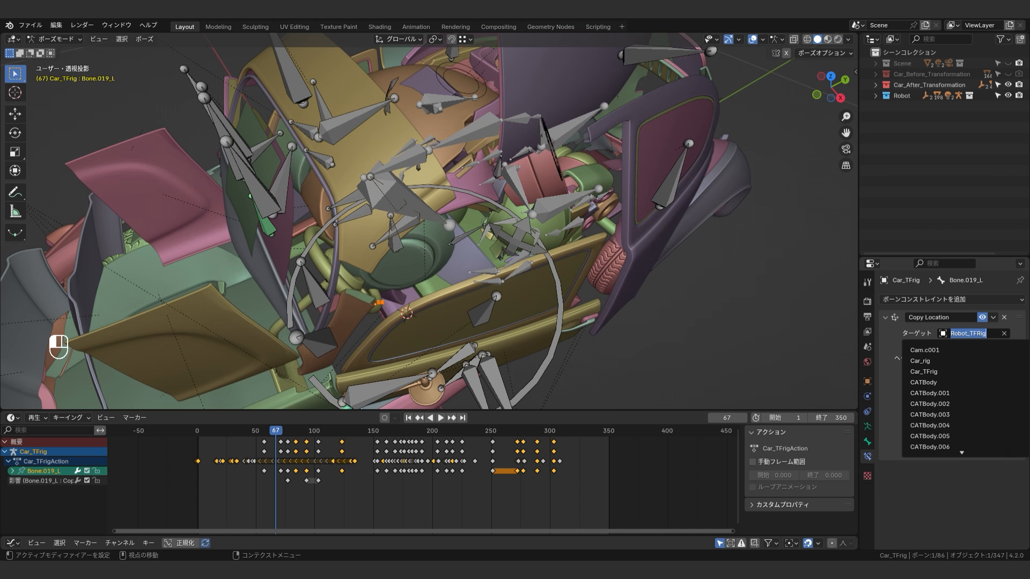
pyautogui.click(445, 198)
pyautogui.moveTo(445, 198); pyautogui.dragTo(443, 165, button='middle')
pyautogui.scroll(-2, 443, 164)
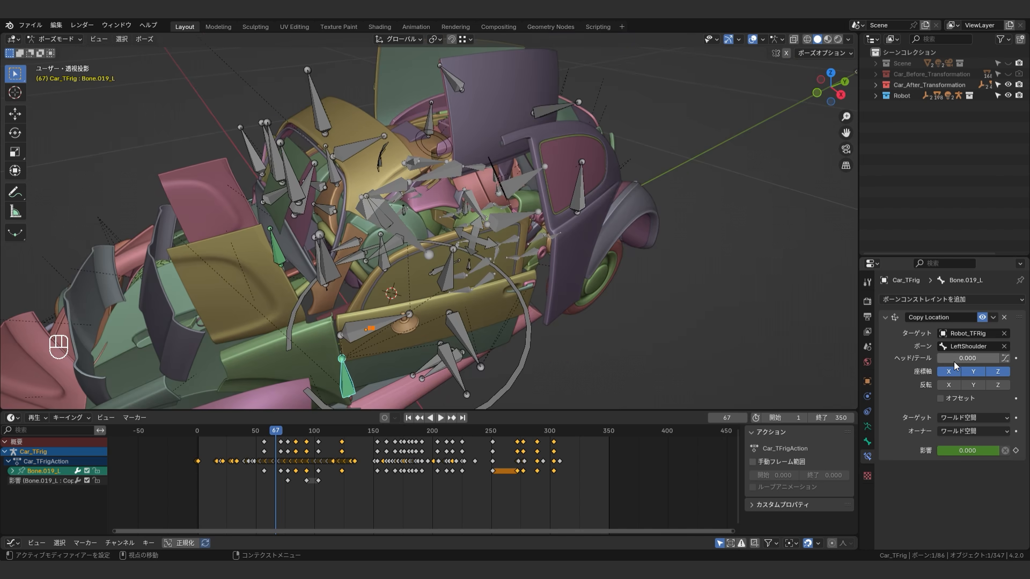
# Examine Bone.019_L at the robot's left shoulder at frame 269, and compare it beside the car door at frame 68
pyautogui.scroll(-3, 545, 285)
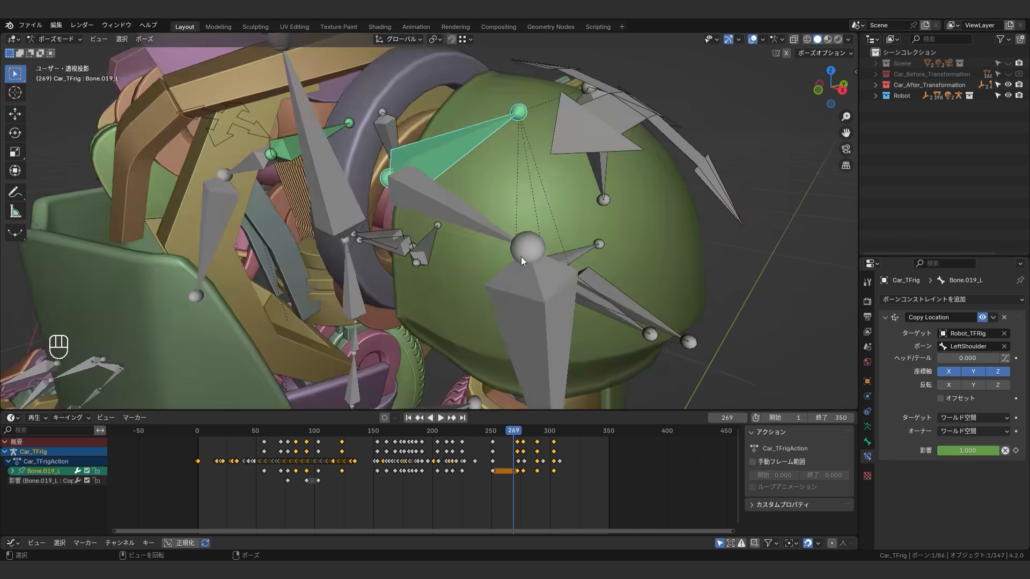
pyautogui.moveTo(520, 256); pyautogui.dragTo(402, 241, button='middle')
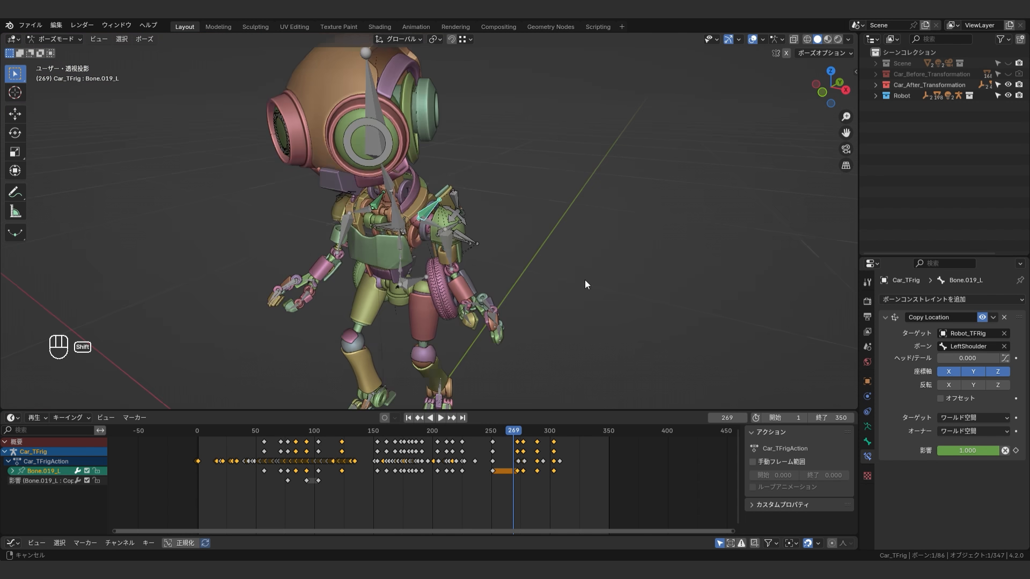
pyautogui.moveTo(370, 432); pyautogui.dragTo(277, 439)
pyautogui.scroll(3, 322, 327)
pyautogui.moveTo(322, 319); pyautogui.dragTo(301, 327, button='middle')
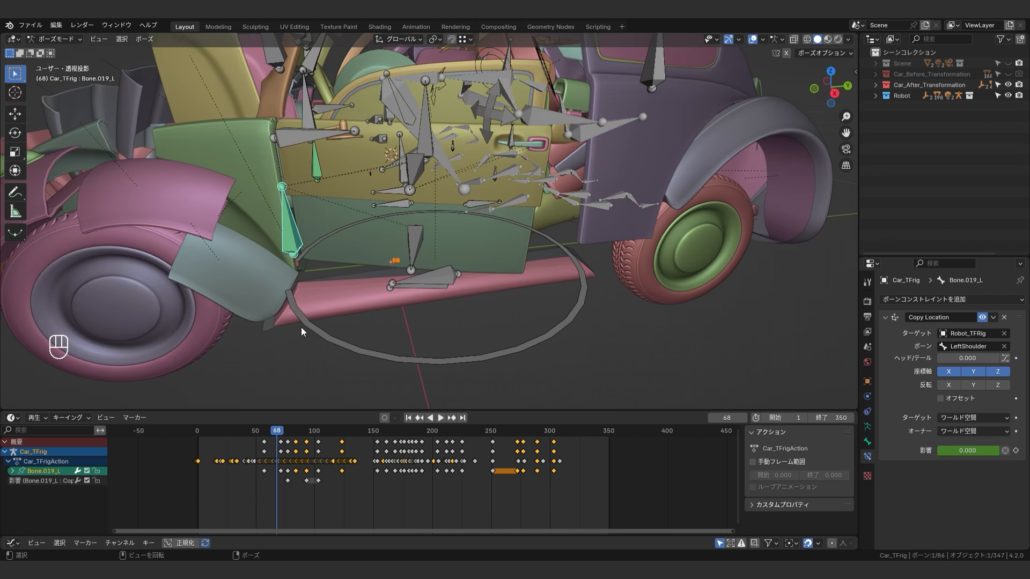
# Review the transformation up to frame 162, examining how Bone.019_L and the left door follow the shoulder
pyautogui.moveTo(278, 433); pyautogui.dragTo(294, 436)
pyautogui.scroll(-3, 333, 322)
pyautogui.moveTo(332, 322); pyautogui.dragTo(338, 354, button='middle')
pyautogui.press('space')
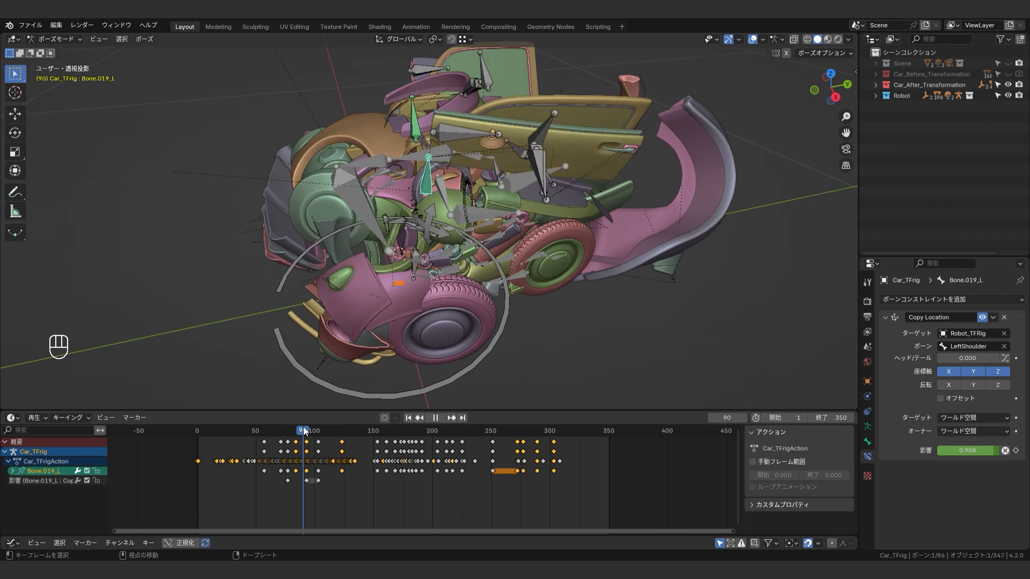
pyautogui.moveTo(305, 427)
pyautogui.mouseDown()
pyautogui.moveTo(316, 433)
pyautogui.moveTo(290, 435)
pyautogui.moveTo(298, 435)
pyautogui.mouseUp()
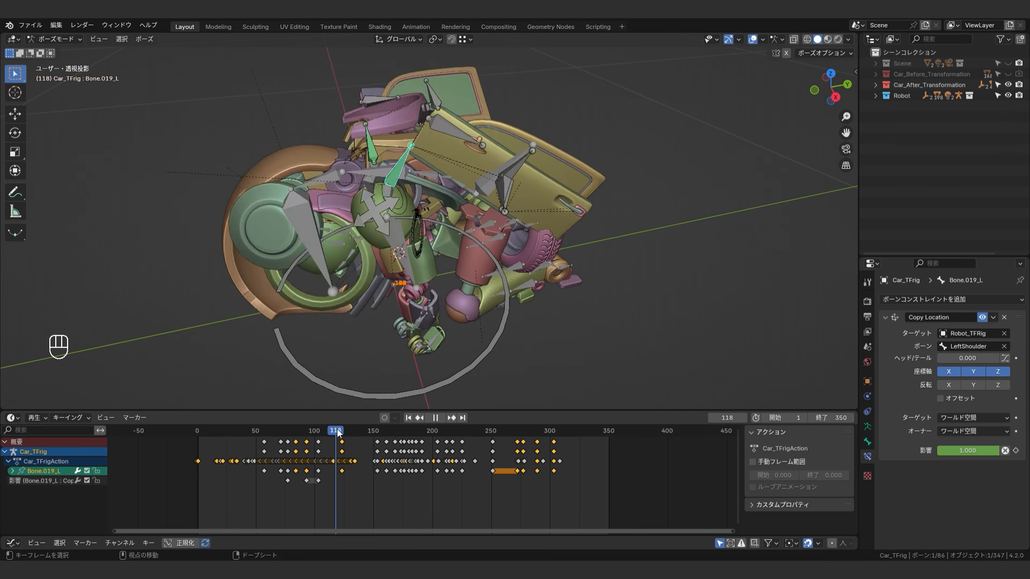
pyautogui.scroll(-2, 482, 241)
pyautogui.press('space')
pyautogui.moveTo(483, 241); pyautogui.dragTo(513, 213, button='middle')
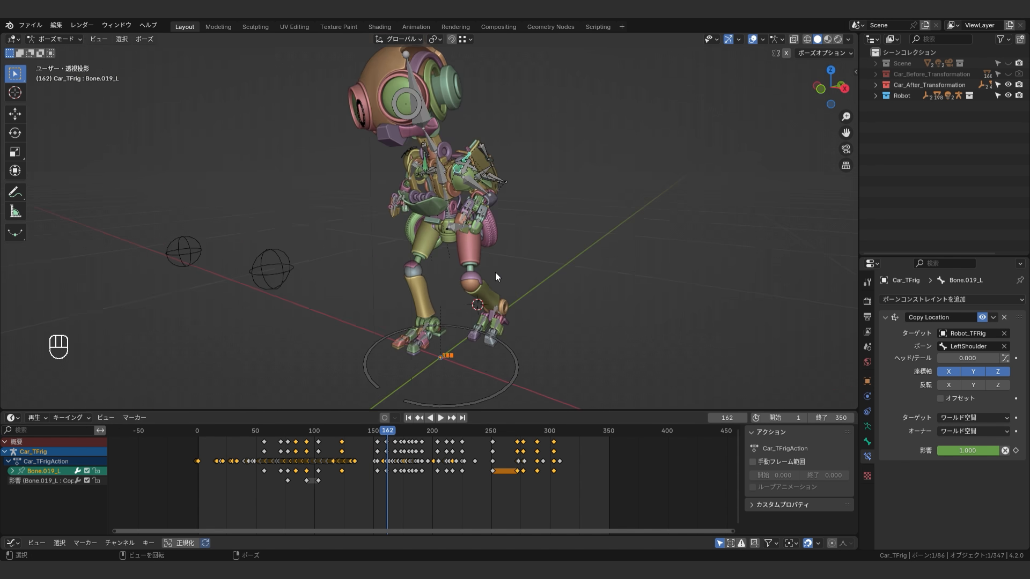
# Inspect the bones and door parts around frame 94 from several angles, continuing to frame 175
pyautogui.moveTo(297, 427); pyautogui.dragTo(298, 429)
pyautogui.scroll(3, 444, 224)
pyautogui.moveTo(499, 226); pyautogui.dragTo(579, 236, button='middle')
pyautogui.moveTo(298, 431); pyautogui.dragTo(308, 433)
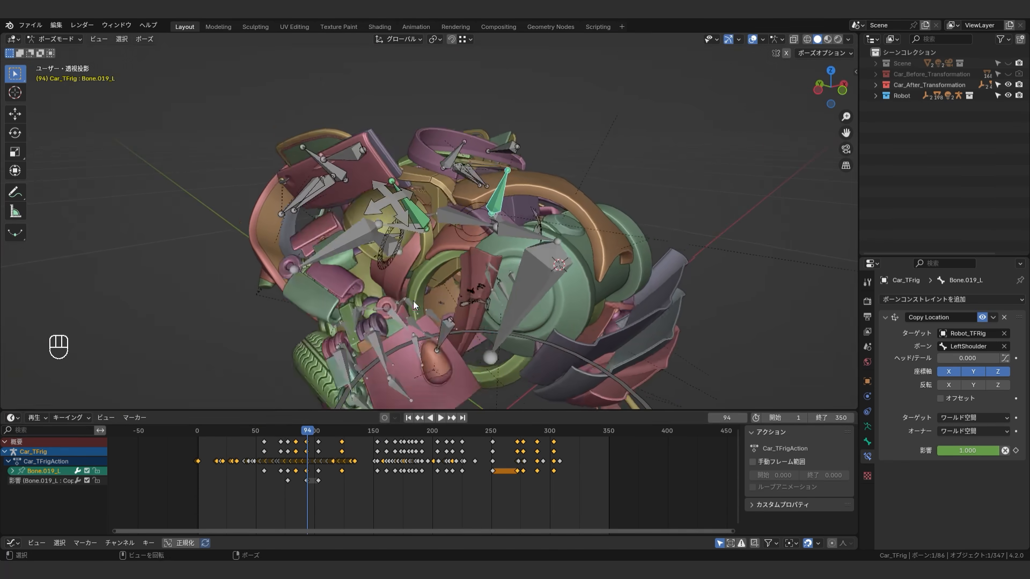
pyautogui.scroll(-2, 413, 301)
pyautogui.moveTo(413, 301); pyautogui.dragTo(515, 268, button='middle')
pyautogui.moveTo(308, 432); pyautogui.dragTo(403, 433)
pyautogui.moveTo(499, 236); pyautogui.dragTo(527, 224, button='middle')
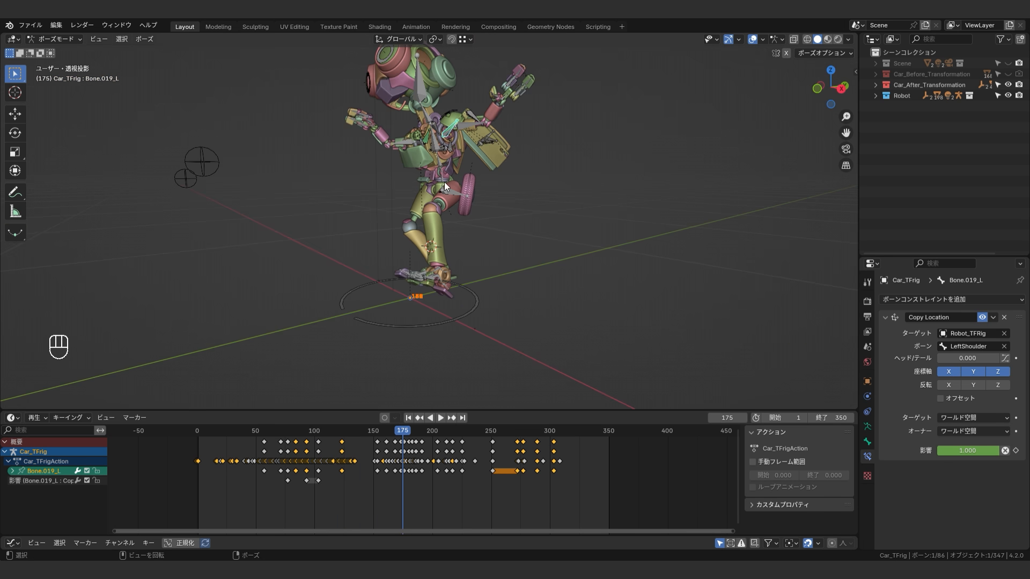
# Show the CarRigTF bone collection at frame 73 and select the TFFront, TFMiddle and TFRear box bones
pyautogui.hotkey('alt', 'q')
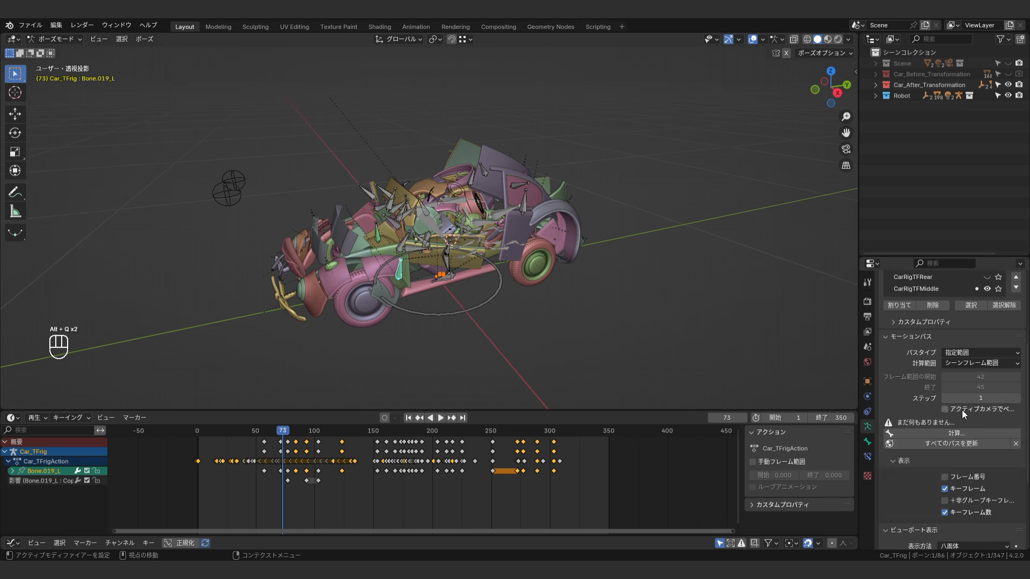
pyautogui.click(987, 361)
pyautogui.scroll(4, 506, 253)
pyautogui.moveTo(506, 252); pyautogui.dragTo(486, 238, button='middle')
pyautogui.click(341, 188)
pyautogui.scroll(-4, 386, 196)
pyautogui.keyDown('shift'); pyautogui.click(429, 196); pyautogui.keyUp('shift')
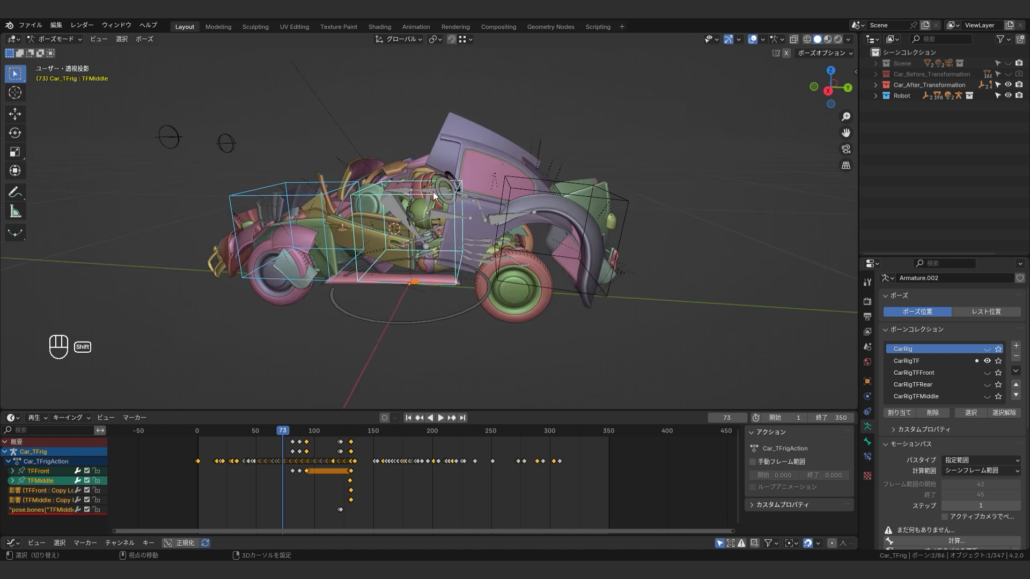
pyautogui.keyDown('shift'); pyautogui.click(558, 215); pyautogui.keyUp('shift')
# Step through the frames from 59 to 119, examining how the front, middle and rear box bones move the car sections
pyautogui.moveTo(585, 222)
pyautogui.mouseDown(button='middle')
pyautogui.moveTo(656, 227)
pyautogui.moveTo(586, 230)
pyautogui.moveTo(606, 271)
pyautogui.moveTo(590, 236)
pyautogui.mouseUp(button='middle')
pyautogui.scroll(2, 586, 229)
pyautogui.moveTo(283, 433); pyautogui.dragTo(255, 434)
pyautogui.moveTo(482, 291); pyautogui.dragTo(470, 285, button='middle')
pyautogui.keyDown('alt'); pyautogui.scroll(-15, 469, 283); pyautogui.keyUp('alt')
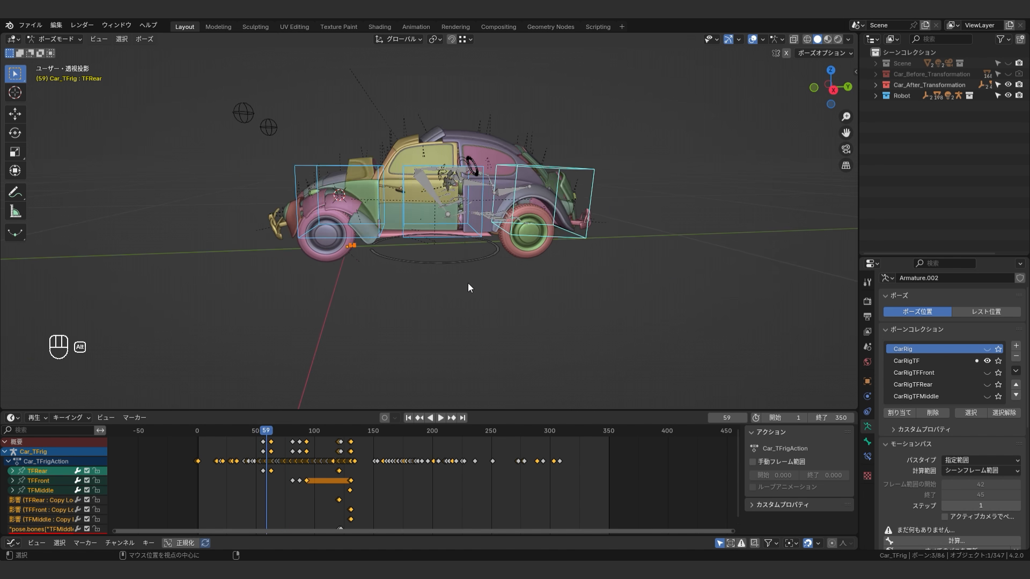
pyautogui.keyDown('alt'); pyautogui.scroll(-2, 468, 283); pyautogui.keyUp('alt')
pyautogui.keyDown('alt'); pyautogui.scroll(12, 465, 283); pyautogui.keyUp('alt')
pyautogui.keyDown('alt'); pyautogui.scroll(-6, 465, 283); pyautogui.keyUp('alt')
pyautogui.keyDown('alt'); pyautogui.scroll(4, 525, 205); pyautogui.keyUp('alt')
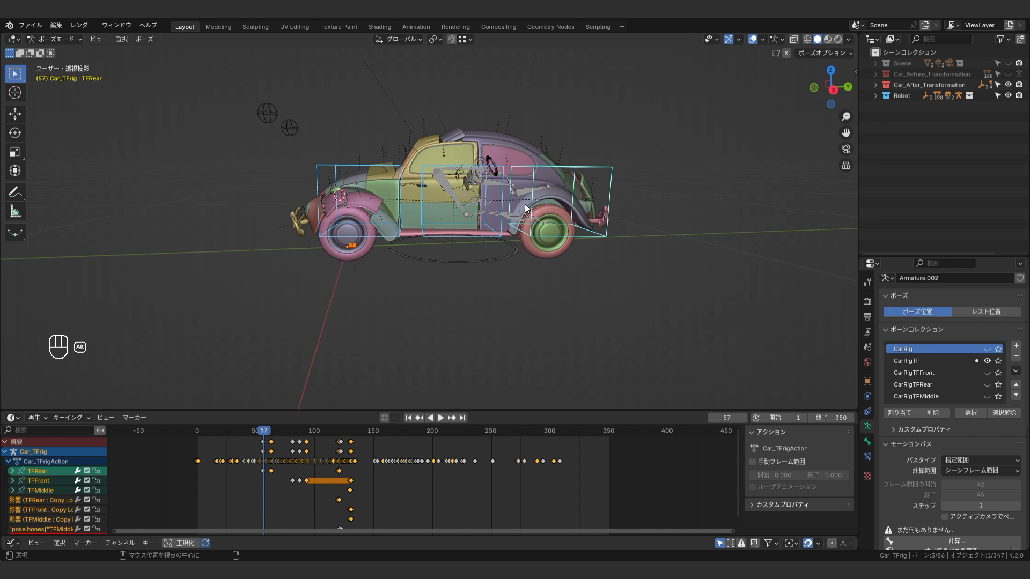
pyautogui.keyDown('alt'); pyautogui.scroll(-6, 524, 204); pyautogui.keyUp('alt')
pyautogui.keyDown('alt'); pyautogui.scroll(-20, 511, 207); pyautogui.keyUp('alt')
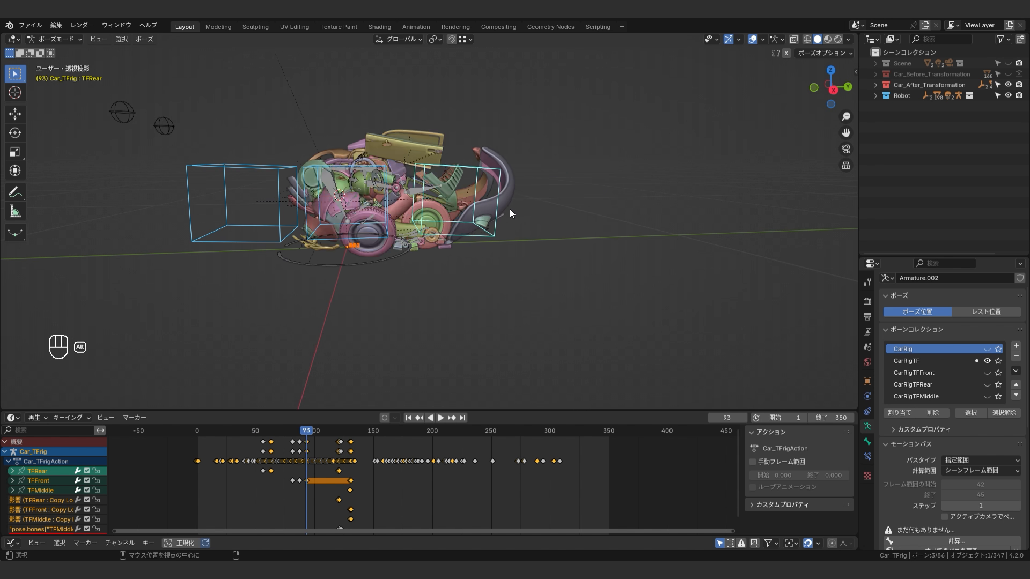
pyautogui.keyDown('alt'); pyautogui.scroll(-15, 510, 209); pyautogui.keyUp('alt')
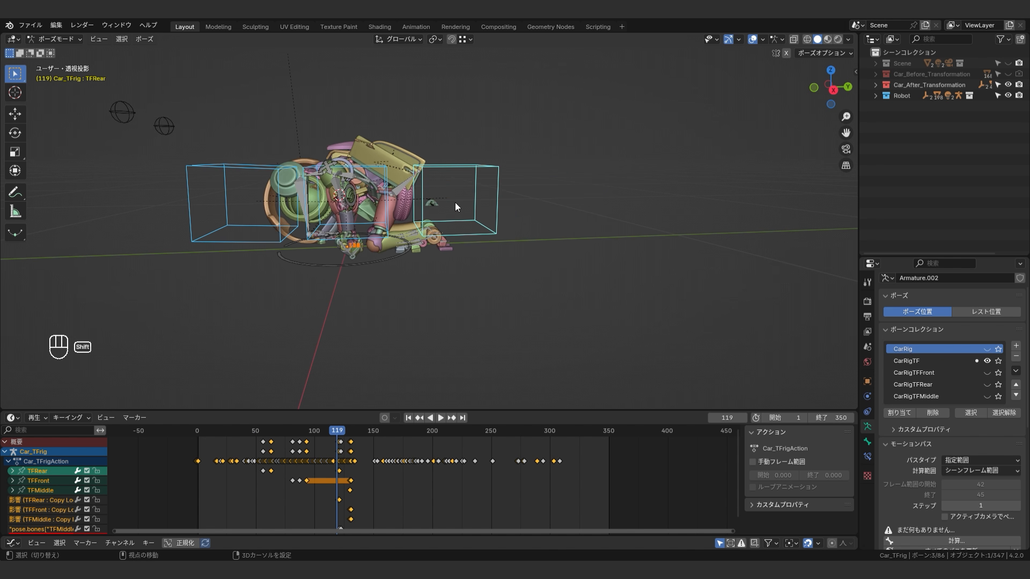
# Select only the TFRear box bone and examine it up close from frame 121 onward
pyautogui.scroll(6, 455, 202)
pyautogui.keyDown('alt'); pyautogui.scroll(-2, 453, 239); pyautogui.keyUp('alt')
pyautogui.press('KP_Decimal')
pyautogui.click(571, 221)
pyautogui.press('KP_Decimal')
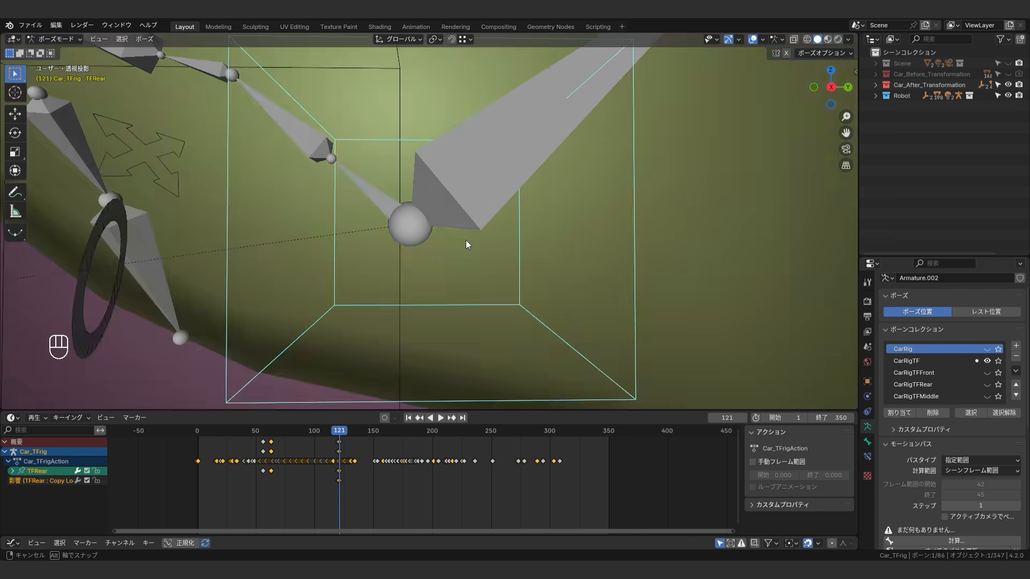
pyautogui.scroll(-6, 465, 240)
pyautogui.moveTo(466, 239); pyautogui.dragTo(446, 263, button='middle')
pyautogui.keyDown('alt'); pyautogui.scroll(-20, 540, 239); pyautogui.keyUp('alt')
# Hide the robot's armature so that only the car rig's box bones show around the robot
pyautogui.press('KP_Decimal')
pyautogui.hotkey('ctrl', 'Tab')
pyautogui.scroll(-1, 457, 220)
pyautogui.click(410, 208)
pyautogui.scroll(-3, 389, 198)
pyautogui.press('h')
pyautogui.scroll(4, 466, 198)
pyautogui.scroll(-5, 467, 199)
pyautogui.keyDown('shift'); pyautogui.moveTo(448, 263); pyautogui.dragTo(516, 253, button='middle'); pyautogui.keyUp('shift')
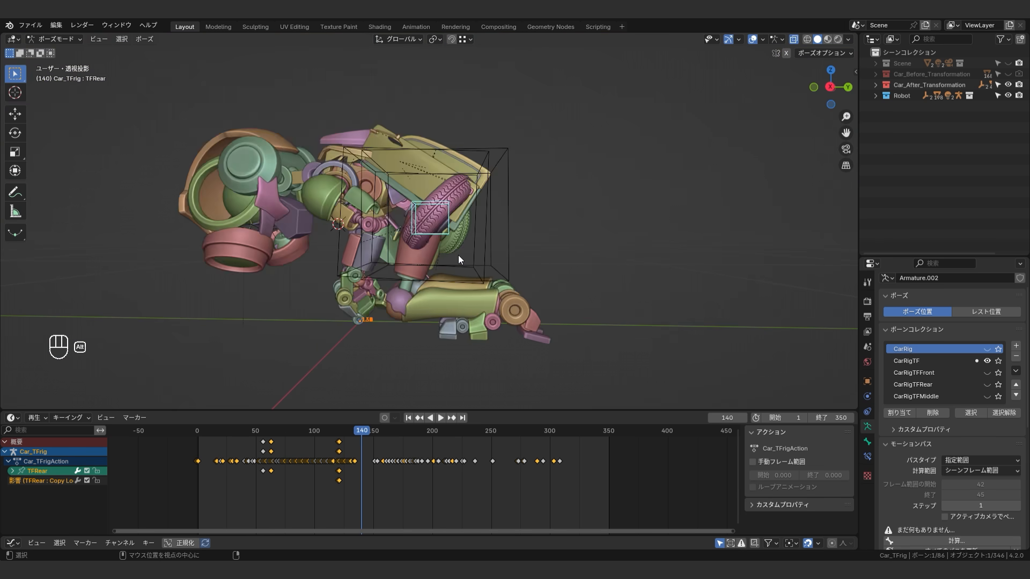
# Advance to frame 179 and examine the TFRear box bone's position inside the robot
pyautogui.keyDown('alt'); pyautogui.middleClick(456, 253); pyautogui.keyUp('alt')
pyautogui.keyDown('alt'); pyautogui.scroll(-15, 456, 253); pyautogui.keyUp('alt')
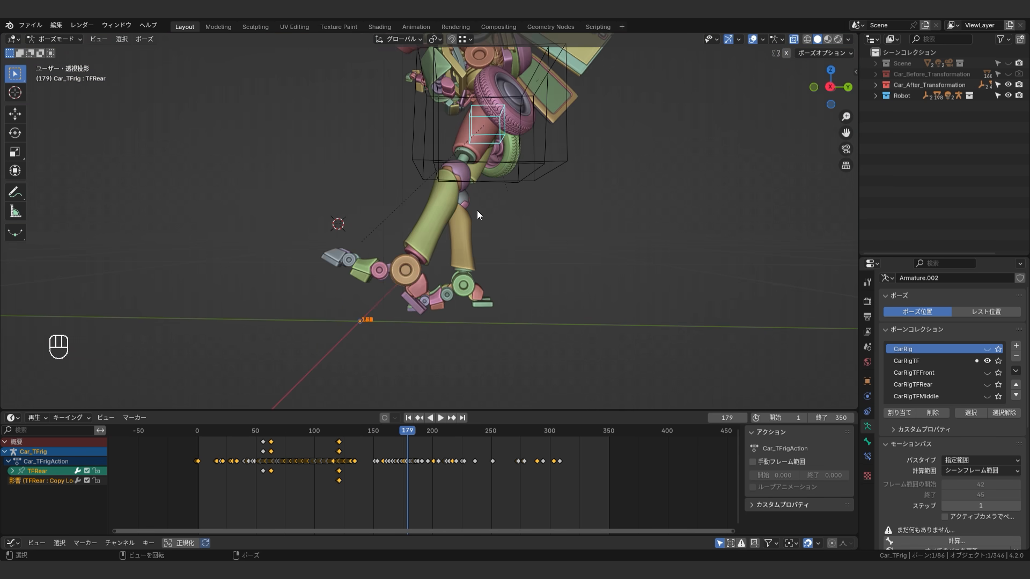
pyautogui.moveTo(477, 210); pyautogui.dragTo(596, 215, button='middle')
pyautogui.scroll(5, 454, 262)
pyautogui.keyDown('shift'); pyautogui.moveTo(453, 261); pyautogui.dragTo(509, 356, button='middle'); pyautogui.keyUp('shift')
# Turn off X-ray display, keep solid shading and clear the bone selection
pyautogui.hotkey('alt', 'z')
pyautogui.click(806, 39)
pyautogui.moveTo(456, 232)
pyautogui.mouseDown(button='middle')
pyautogui.moveTo(476, 231)
pyautogui.moveTo(462, 232)
pyautogui.mouseUp(button='middle')
pyautogui.scroll(-8, 516, 210)
pyautogui.scroll(-3, 563, 189)
pyautogui.moveTo(628, 241); pyautogui.dragTo(597, 269, button='middle')
pyautogui.click(596, 269)
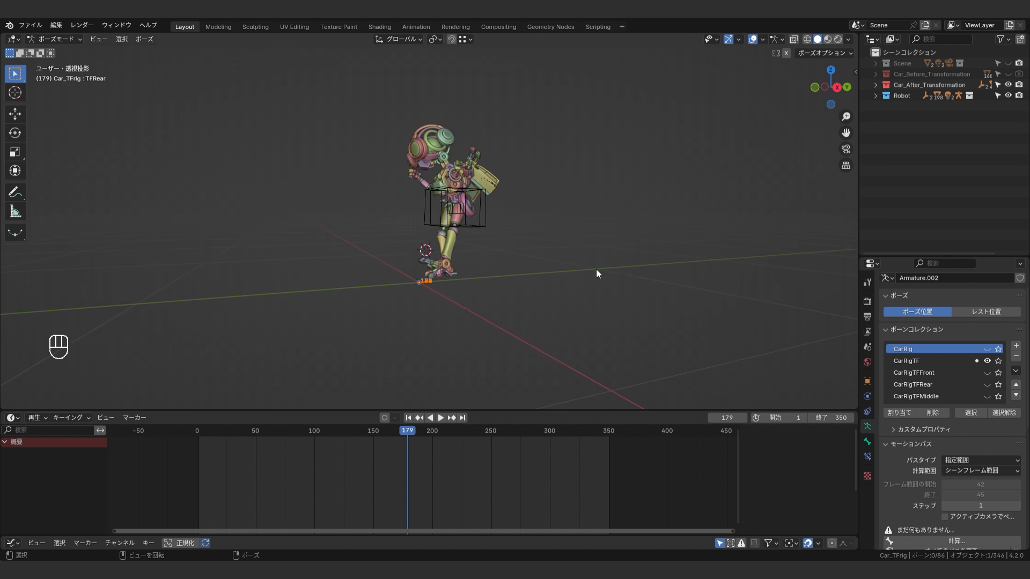
# Go back to frame 76 and select the TFRear box bone at the back of the car
pyautogui.keyDown('alt'); pyautogui.scroll(10, 596, 269); pyautogui.keyUp('alt')
pyautogui.moveTo(387, 434); pyautogui.dragTo(340, 438)
pyautogui.scroll(-3, 442, 245)
pyautogui.keyDown('shift'); pyautogui.moveTo(411, 283); pyautogui.dragTo(480, 233, button='middle'); pyautogui.keyUp('shift')
pyautogui.moveTo(289, 436)
pyautogui.mouseDown()
pyautogui.moveTo(269, 436)
pyautogui.moveTo(287, 439)
pyautogui.mouseUp()
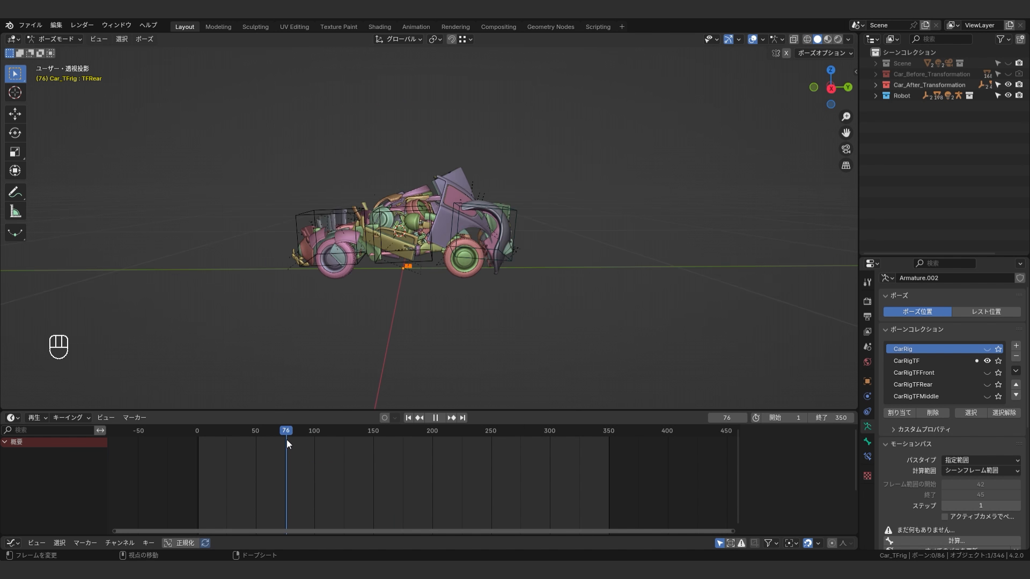
pyautogui.scroll(1, 451, 275)
pyautogui.keyDown('shift'); pyautogui.moveTo(451, 275); pyautogui.dragTo(472, 261, button='middle'); pyautogui.keyUp('shift')
pyautogui.moveTo(558, 203); pyautogui.dragTo(552, 204, button='middle')
pyautogui.click(552, 203)
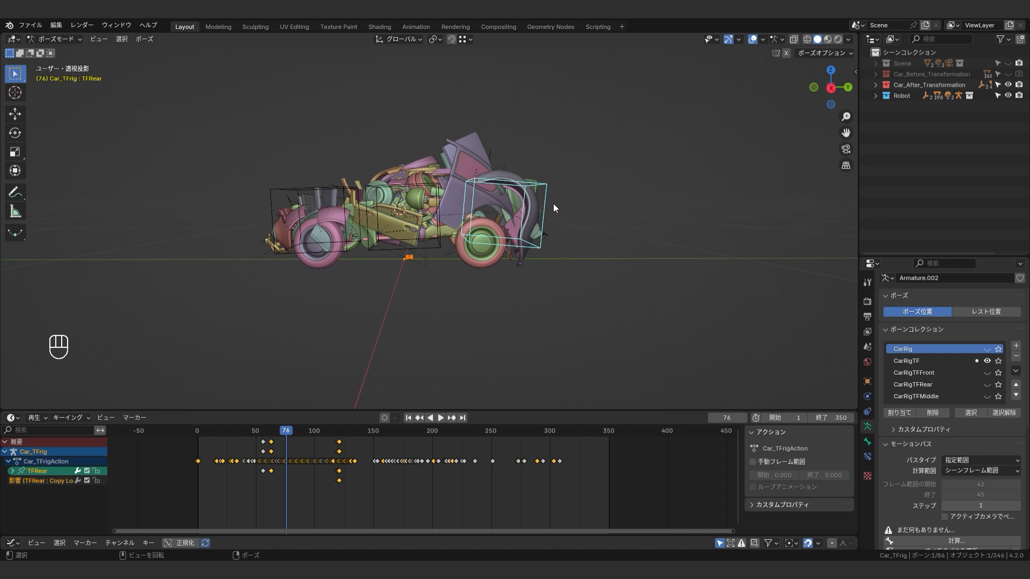
# Annotate the car at frame 76 with freehand strokes over the rear and front boxes, undoing the unwanted ones
pyautogui.click(24, 189)
pyautogui.keyDown('shift'); pyautogui.moveTo(408, 225); pyautogui.dragTo(354, 217, button='middle'); pyautogui.keyUp('shift')
pyautogui.moveTo(448, 174)
pyautogui.mouseDown()
pyautogui.moveTo(479, 201)
pyautogui.moveTo(497, 192)
pyautogui.mouseUp()
pyautogui.keyDown('shift'); pyautogui.moveTo(335, 221); pyautogui.dragTo(418, 226, button='middle'); pyautogui.keyUp('shift')
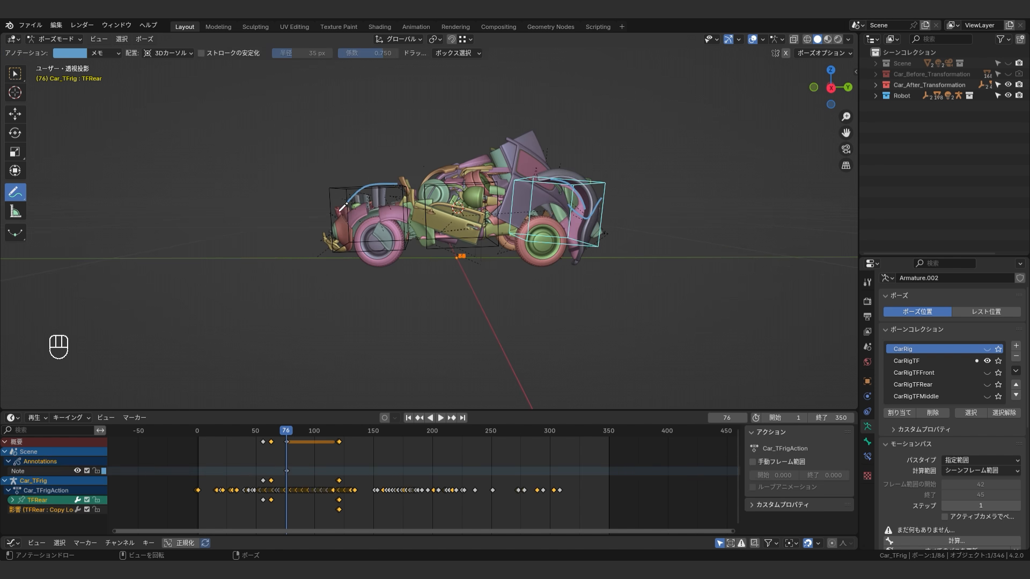
pyautogui.hotkey('ctrl', 'z')
pyautogui.hotkey('ctrl', 'z')
pyautogui.keyDown('shift'); pyautogui.moveTo(490, 239); pyautogui.dragTo(471, 248, button='middle'); pyautogui.keyUp('shift')
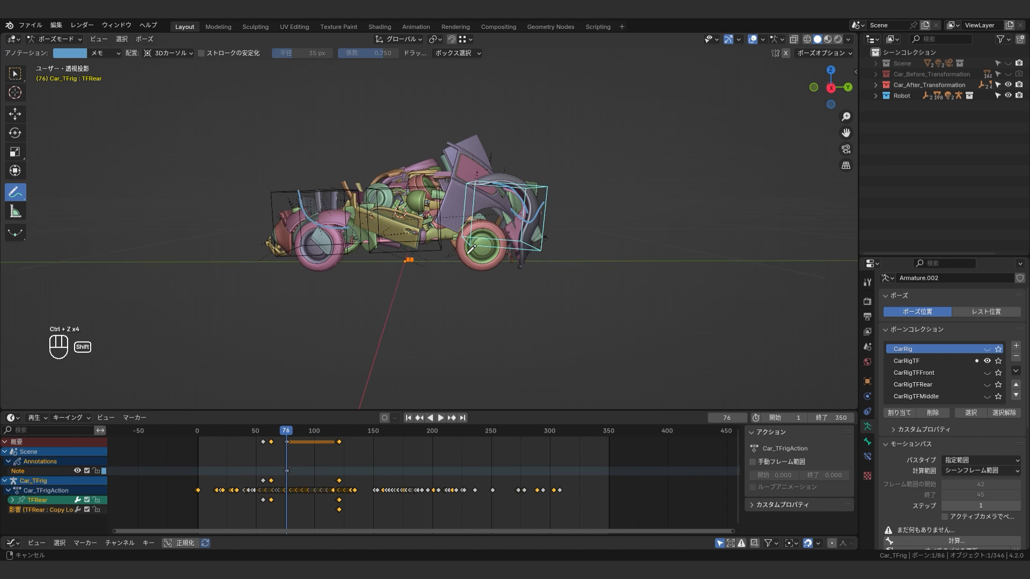
pyautogui.moveTo(577, 279); pyautogui.dragTo(456, 252, button='middle')
# Return to the selection tool, go to frame 56, switch to object mode and select the roof panel CATBody.034
pyautogui.click(15, 74)
pyautogui.scroll(2, 375, 241)
pyautogui.keyDown('shift'); pyautogui.moveTo(375, 241); pyautogui.dragTo(343, 228, button='middle'); pyautogui.keyUp('shift')
pyautogui.click(343, 322)
pyautogui.moveTo(286, 434); pyautogui.dragTo(263, 437)
pyautogui.hotkey('shift', 'q')
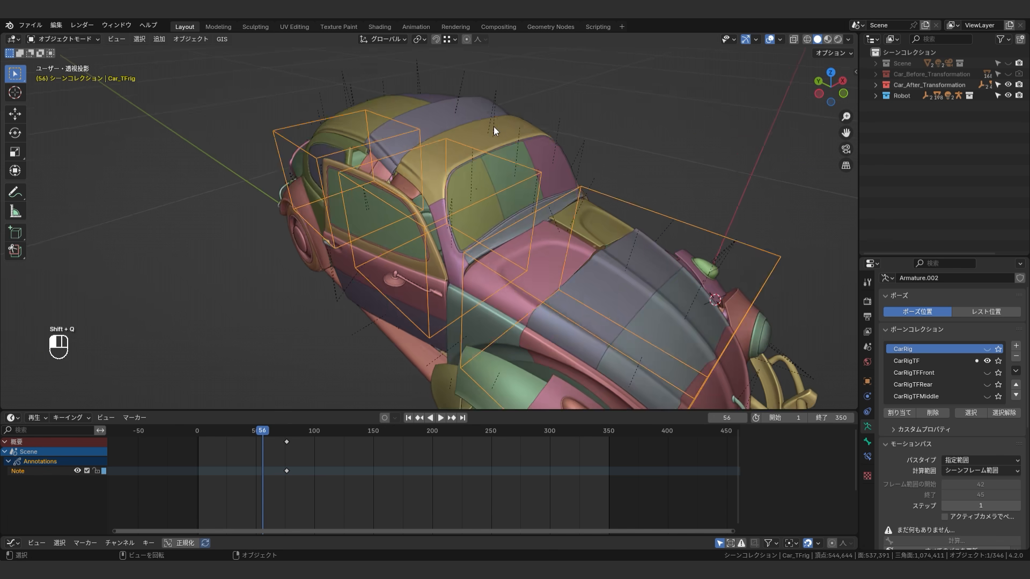
pyautogui.click(494, 127)
pyautogui.moveTo(451, 134); pyautogui.dragTo(515, 204, button='middle')
# Step through the frames to 125, going back and forth to examine how the selected roof panel moves
pyautogui.keyDown('alt'); pyautogui.scroll(-8, 590, 284); pyautogui.keyUp('alt')
pyautogui.keyDown('alt'); pyautogui.middleClick(590, 285); pyautogui.keyUp('alt')
pyautogui.keyDown('alt'); pyautogui.scroll(4, 507, 281); pyautogui.keyUp('alt')
pyautogui.keyDown('alt'); pyautogui.scroll(-4, 506, 281); pyautogui.keyUp('alt')
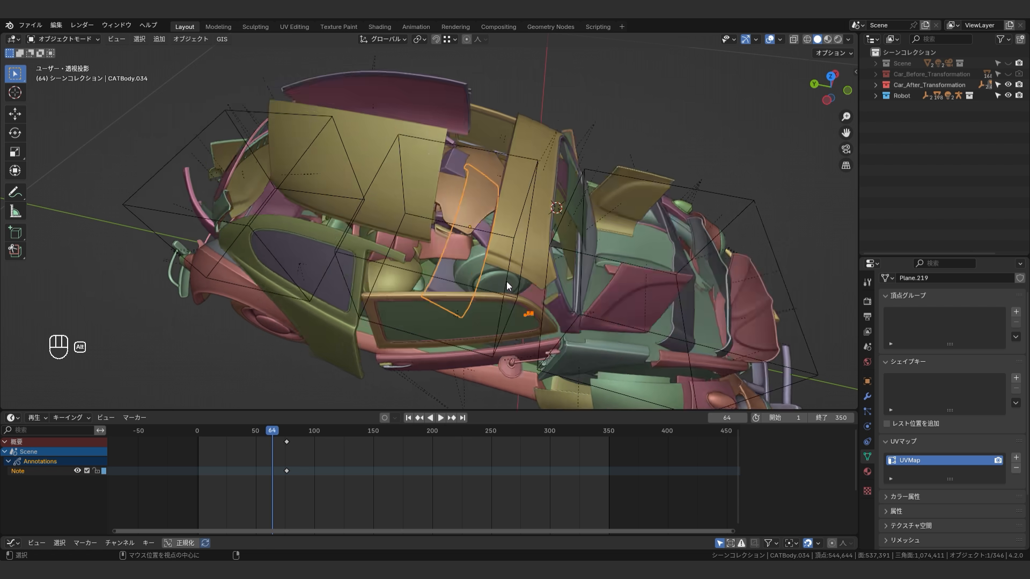
pyautogui.keyDown('alt'); pyautogui.scroll(-13, 506, 282); pyautogui.keyUp('alt')
pyautogui.keyDown('alt'); pyautogui.scroll(16, 507, 281); pyautogui.keyUp('alt')
pyautogui.keyDown('alt'); pyautogui.scroll(-16, 507, 281); pyautogui.keyUp('alt')
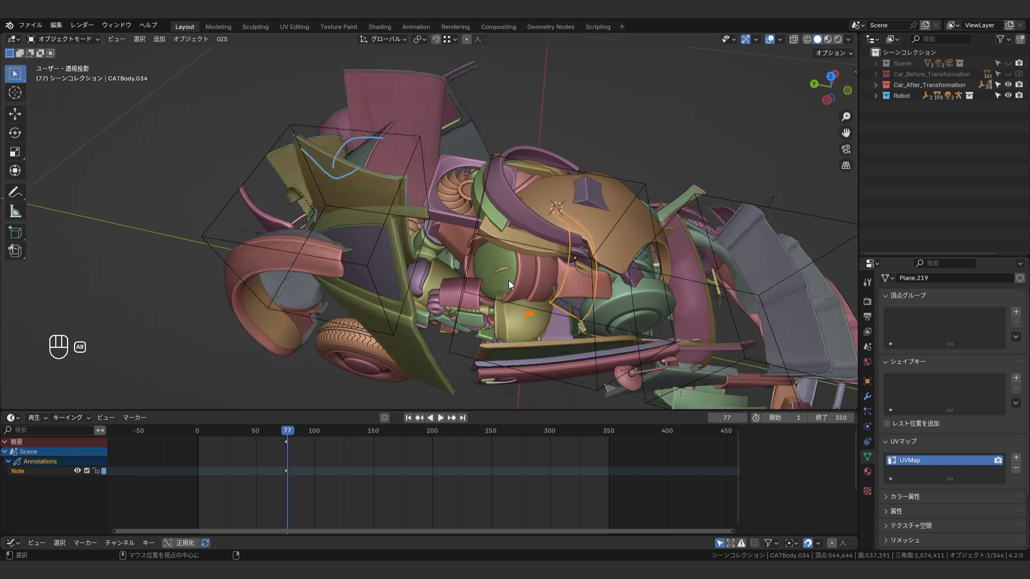
pyautogui.keyDown('alt'); pyautogui.scroll(-20, 510, 282); pyautogui.keyUp('alt')
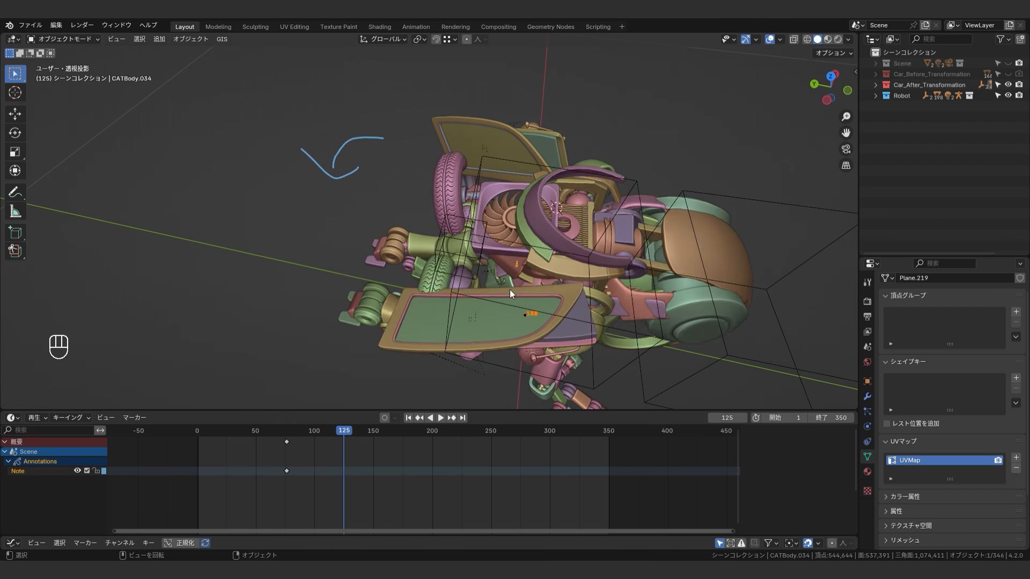
# Examine the transformation from above, scrubbing to frame 90
pyautogui.scroll(-3, 510, 289)
pyautogui.moveTo(510, 289); pyautogui.dragTo(412, 288, button='middle')
pyautogui.keyDown('alt'); pyautogui.scroll(2, 412, 287); pyautogui.keyUp('alt')
pyautogui.moveTo(255, 433); pyautogui.dragTo(303, 433)
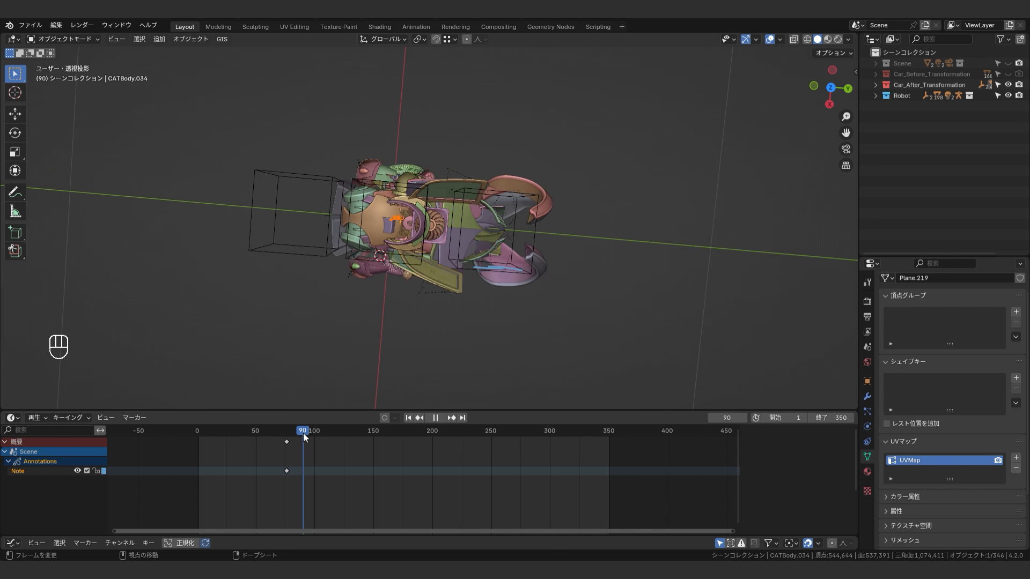
# Play the animation through the scene camera
pyautogui.hotkey('shift', 'space')
pyautogui.press('space')
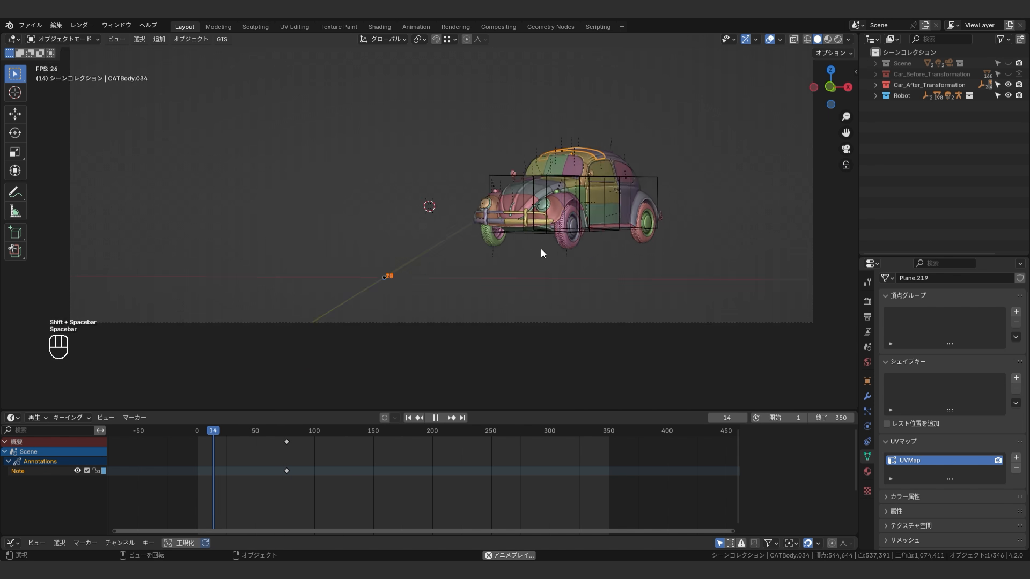
pyautogui.press('space')
# Select Car_TFrig, hide CarRigTF, show the CarRigTFFront, CarRigTFRear and CarRigTFMiddle bone collections, and replay the animation from the start to frame 256
pyautogui.click(447, 260)
pyautogui.click(987, 360)
pyautogui.hotkey('shift', 'Left')
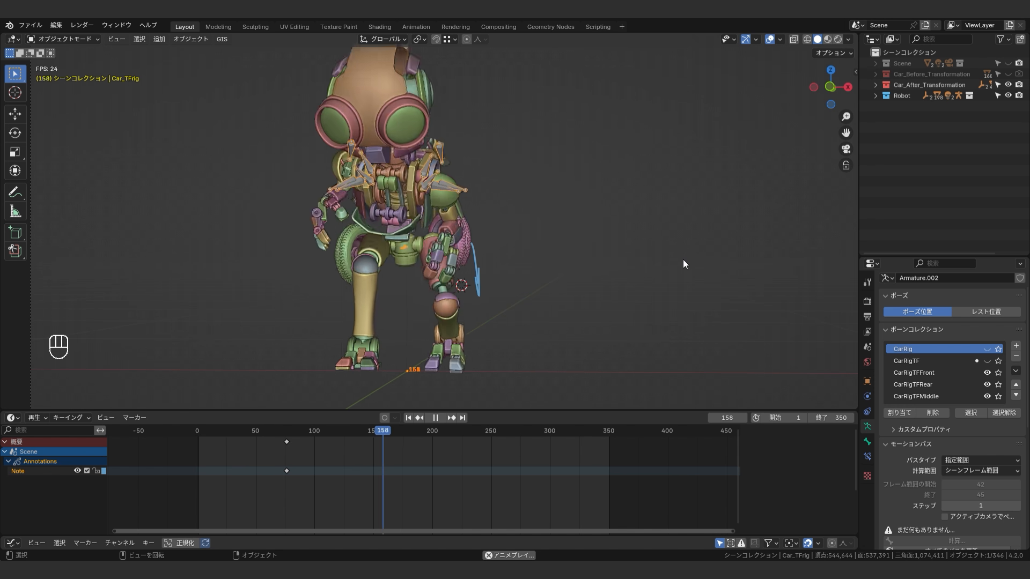
pyautogui.press('space')
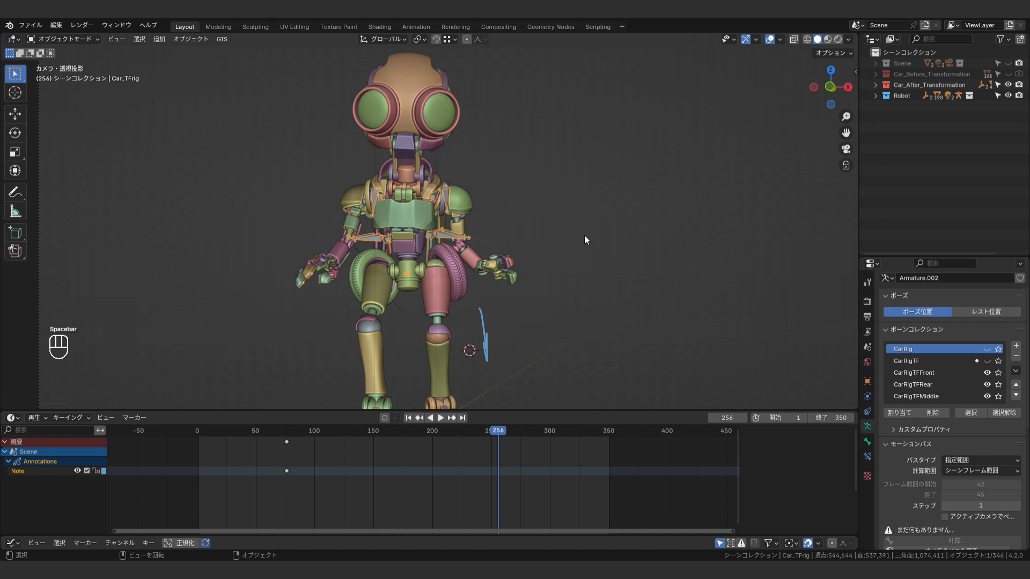
pyautogui.moveTo(525, 236); pyautogui.dragTo(507, 227, button='middle')
pyautogui.scroll(-3, 436, 240)
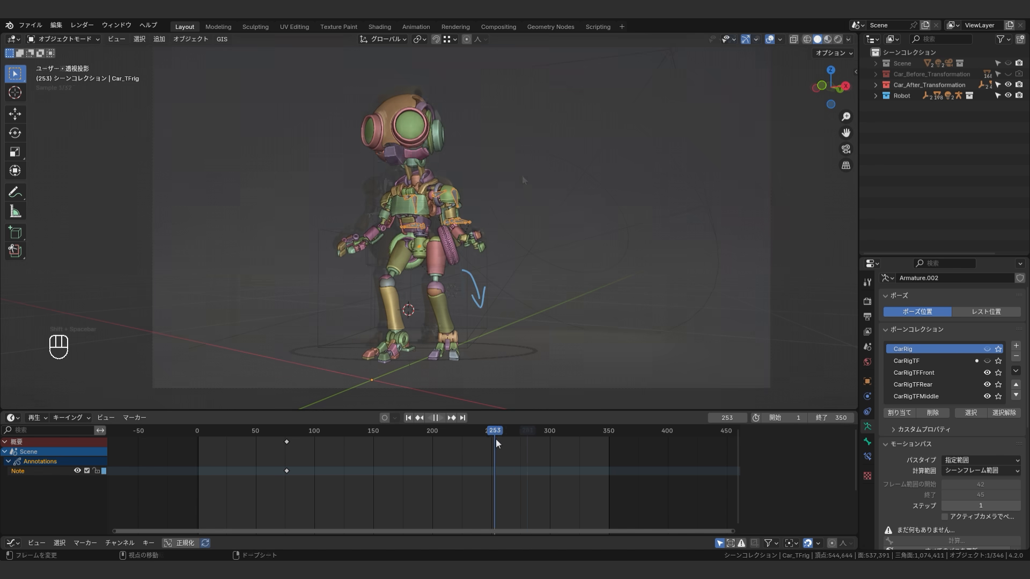
# Examine the transformation in the rendered view, framing the robot head and scrubbing the animation to frame 87
pyautogui.moveTo(496, 439); pyautogui.dragTo(298, 433)
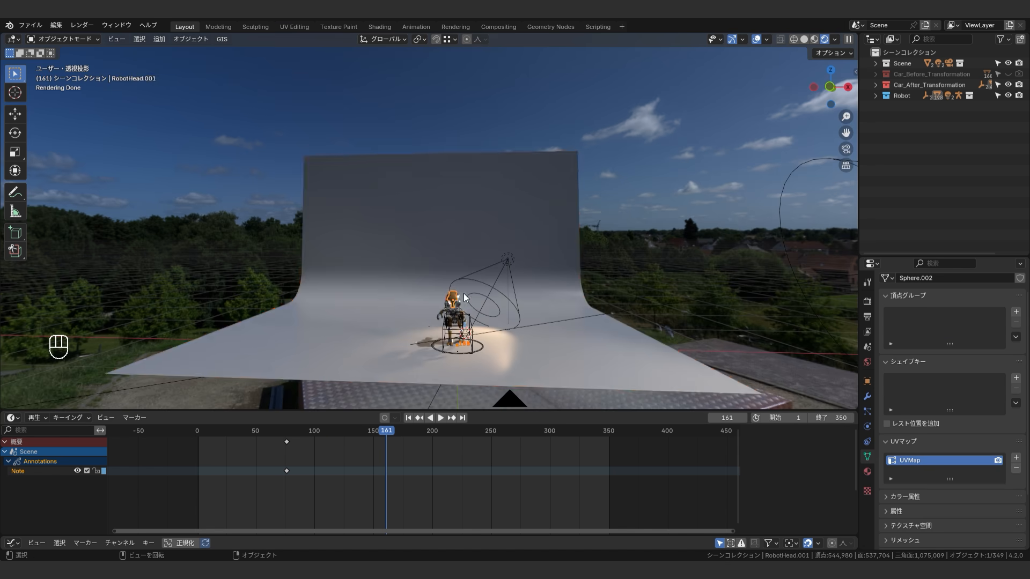
pyautogui.press('KP_Decimal')
pyautogui.moveTo(464, 294); pyautogui.dragTo(388, 236, button='middle')
pyautogui.scroll(-3, 500, 250)
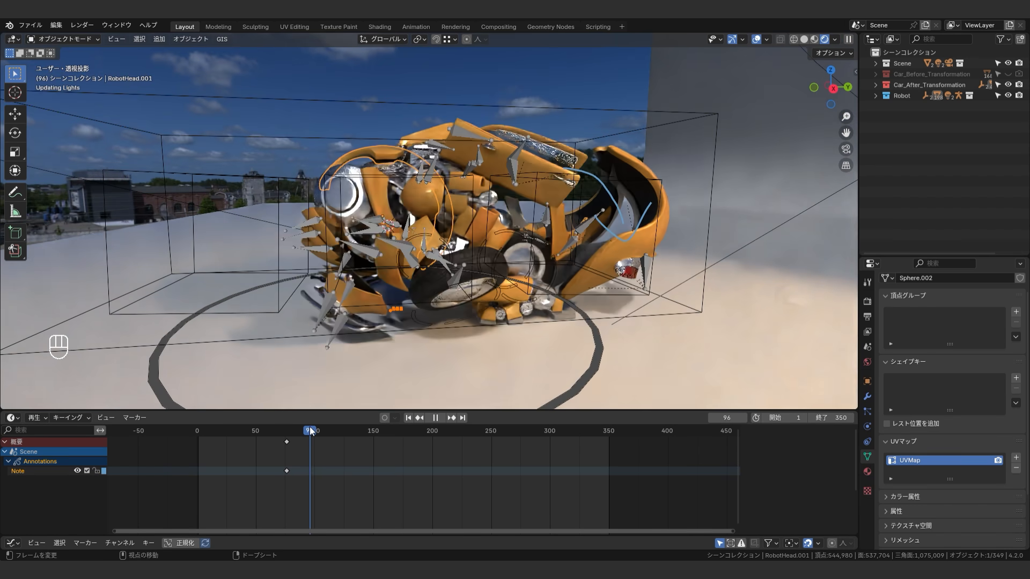
pyautogui.moveTo(316, 430)
pyautogui.mouseDown()
pyautogui.moveTo(262, 431)
pyautogui.moveTo(298, 430)
pyautogui.mouseUp()
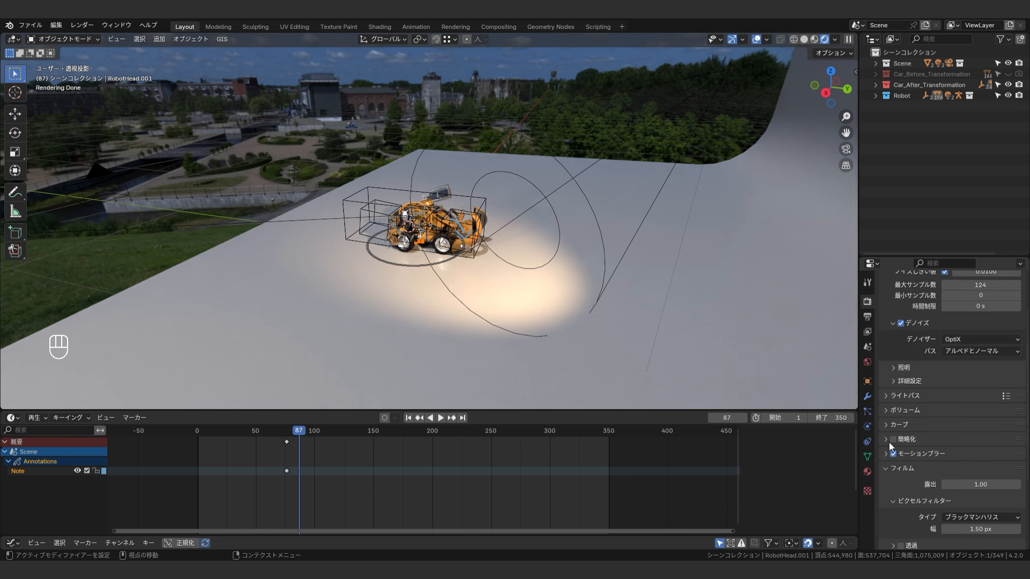
# Turn on the transparent film background in the render settings and inspect the lit studio set around the car
pyautogui.click(900, 357)
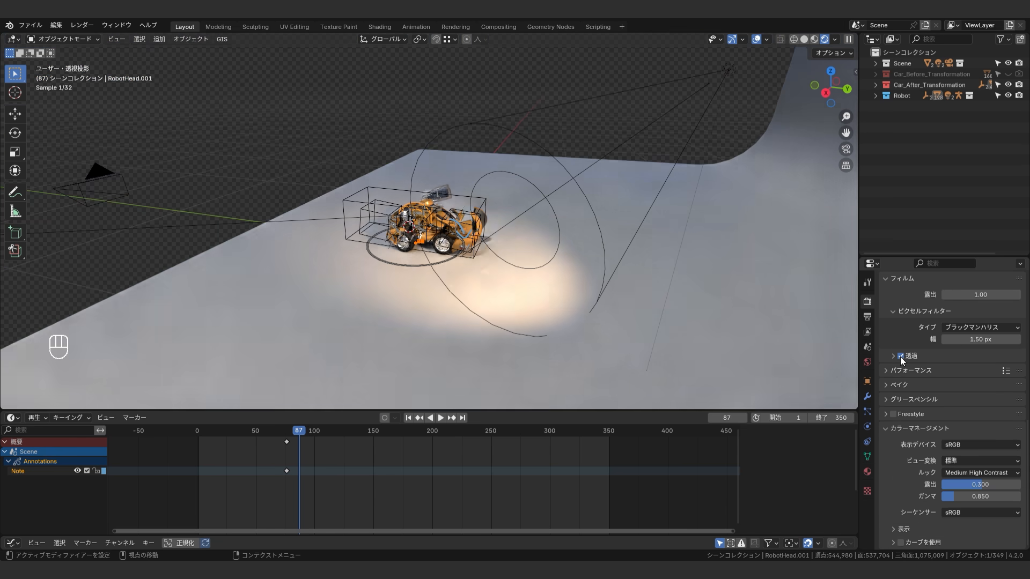
pyautogui.scroll(8, 478, 253)
pyautogui.moveTo(478, 254); pyautogui.dragTo(385, 191, button='middle')
pyautogui.scroll(-6, 635, 317)
pyautogui.scroll(-3, 635, 317)
pyautogui.scroll(-2, 469, 230)
pyautogui.scroll(4, 469, 230)
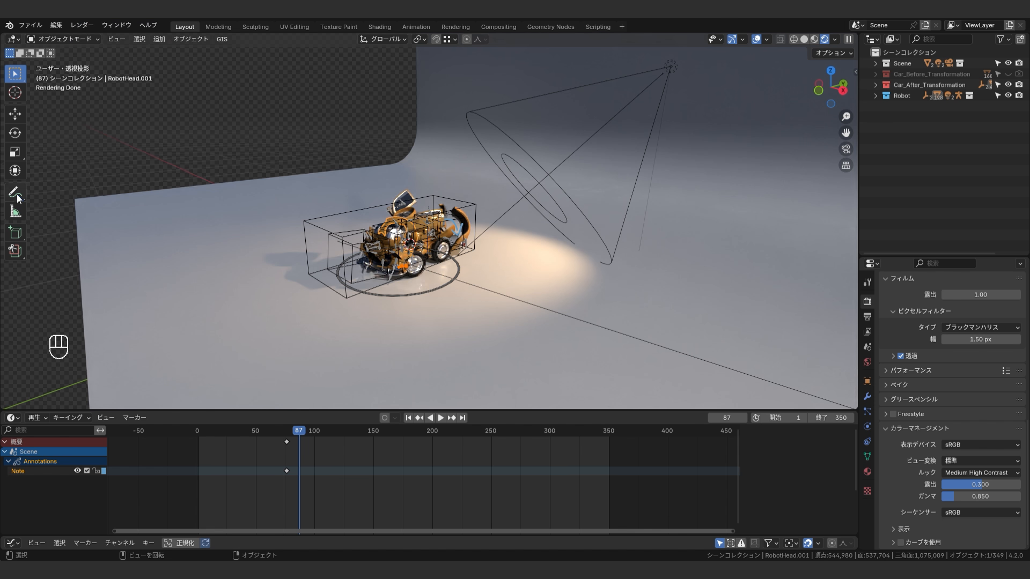
# Delete the Note annotation layer from the scene and view the whole studio backdrop
pyautogui.click(173, 74)
pyautogui.scroll(-3, 589, 236)
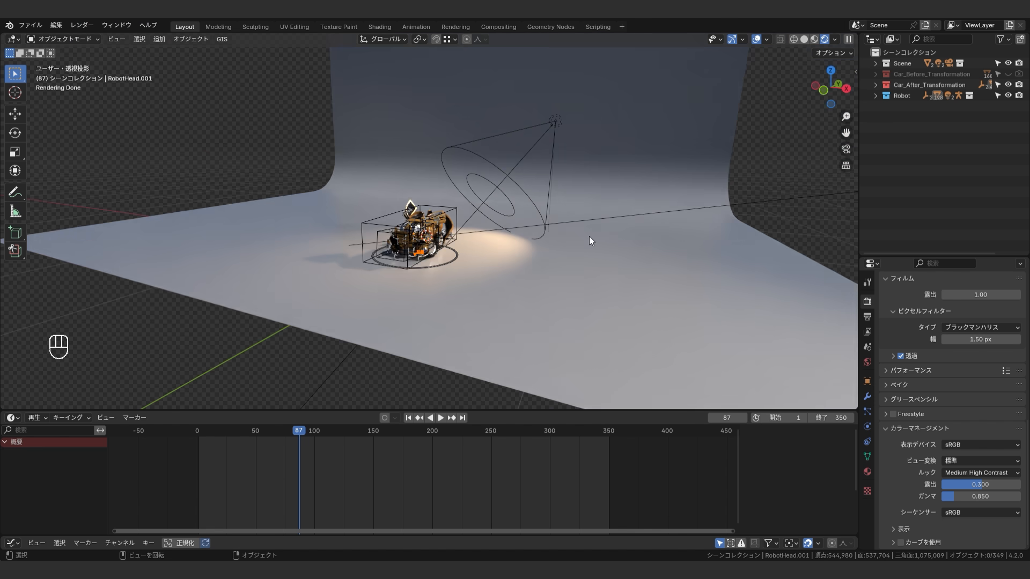
pyautogui.moveTo(589, 236); pyautogui.dragTo(761, 242, button='middle')
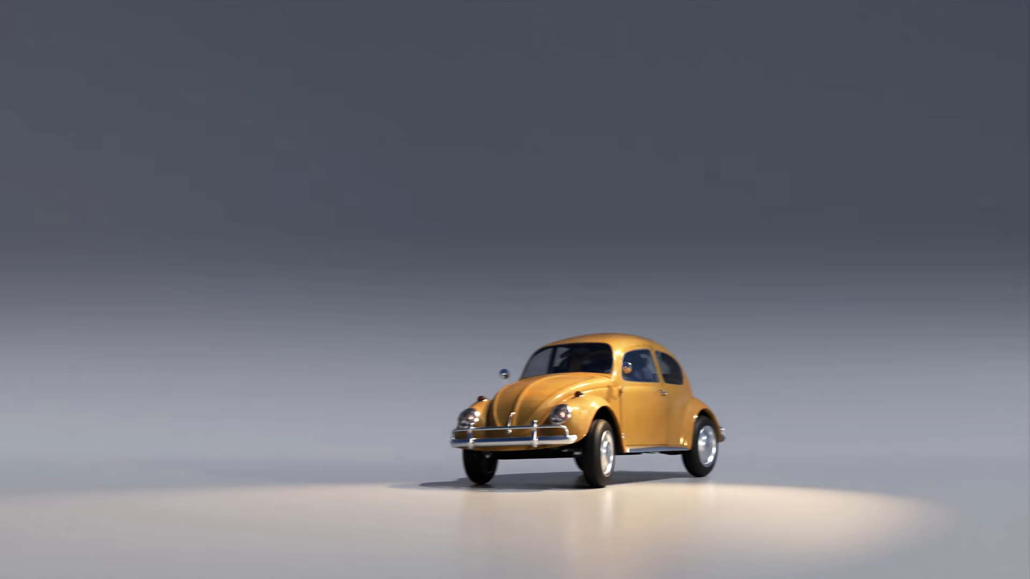